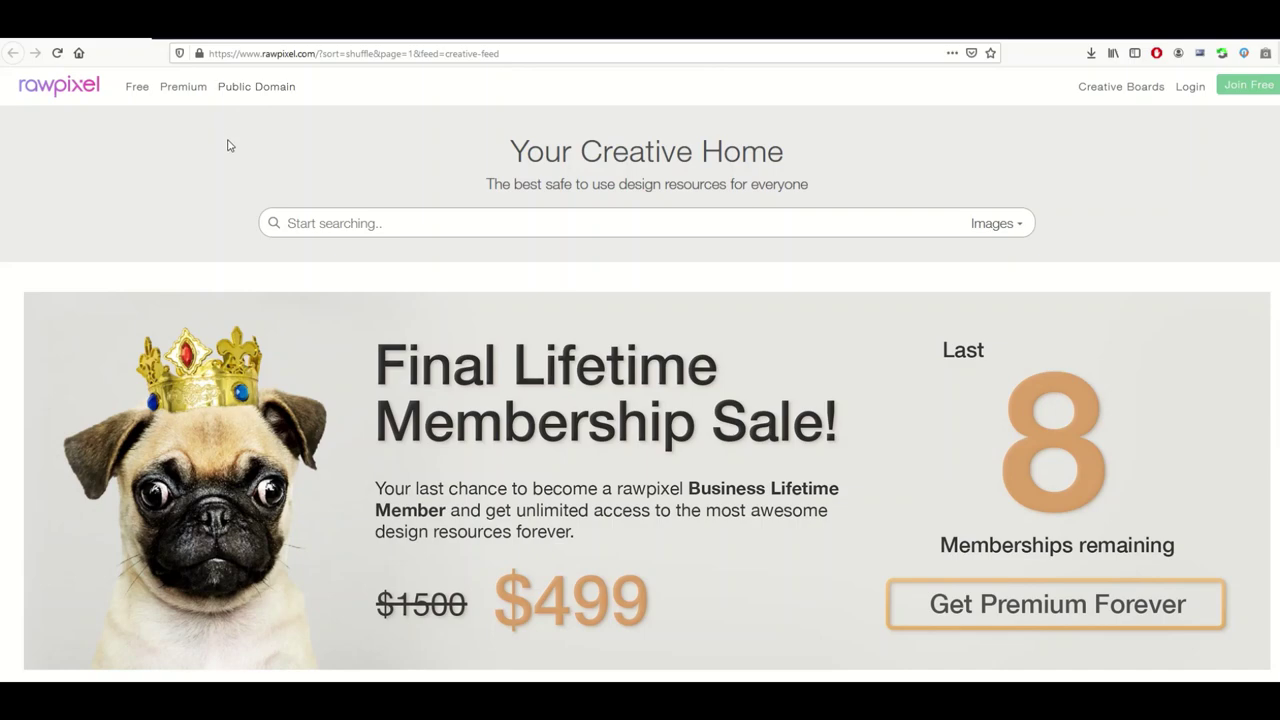
Search rawpixel for 'cat', filter to Public Domain, and open the Bairei Gakan board
scroll(258, 166, down, 5)
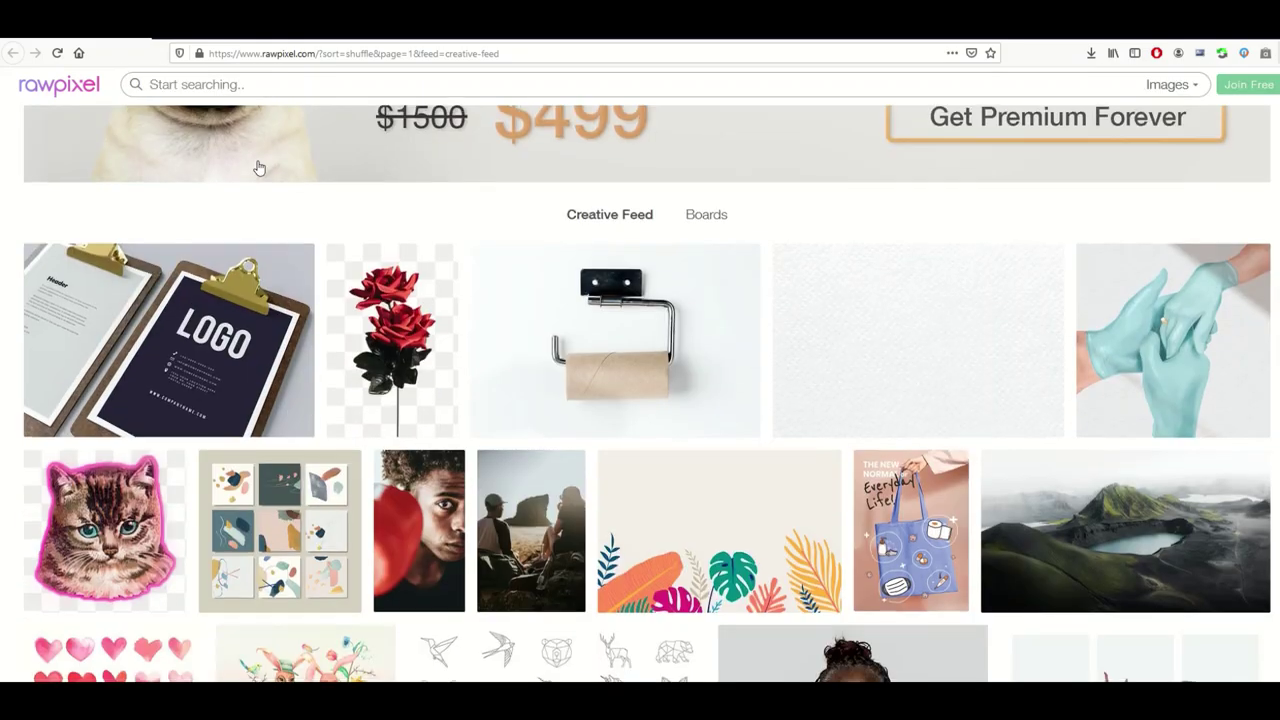
scroll(258, 166, down, 5)
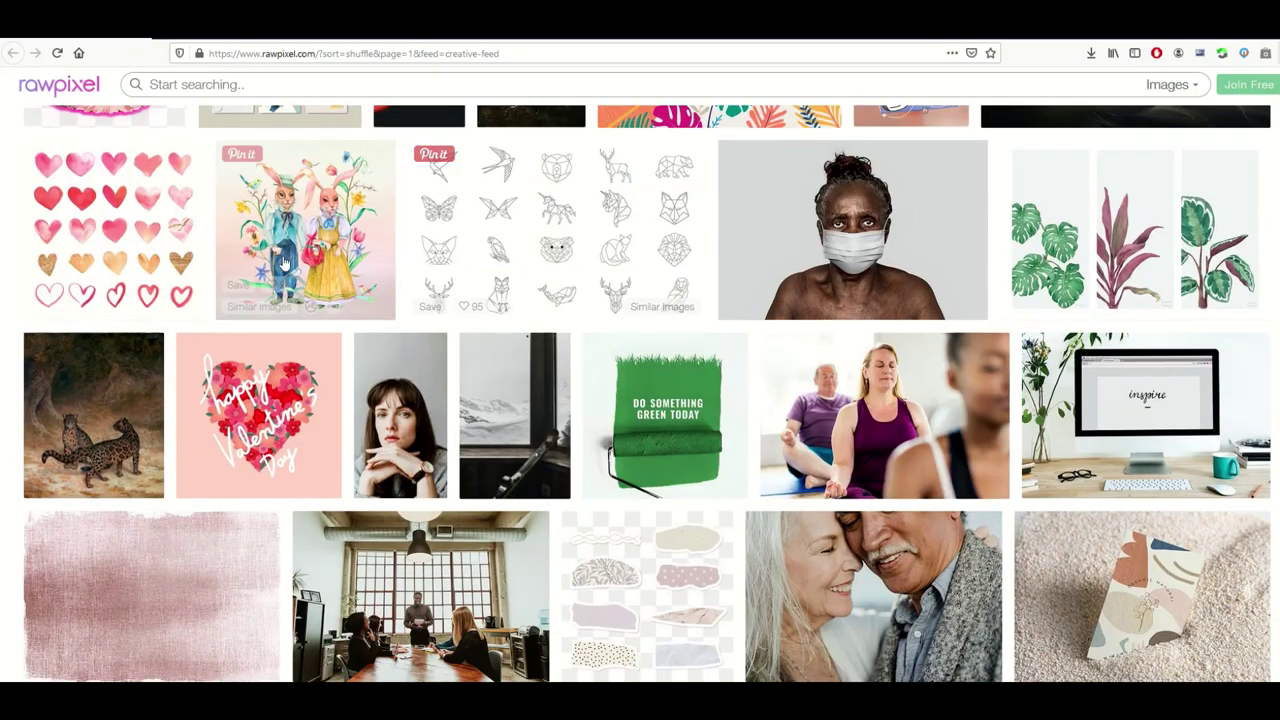
scroll(500, 270, down, 2)
scroll(586, 277, up, 3)
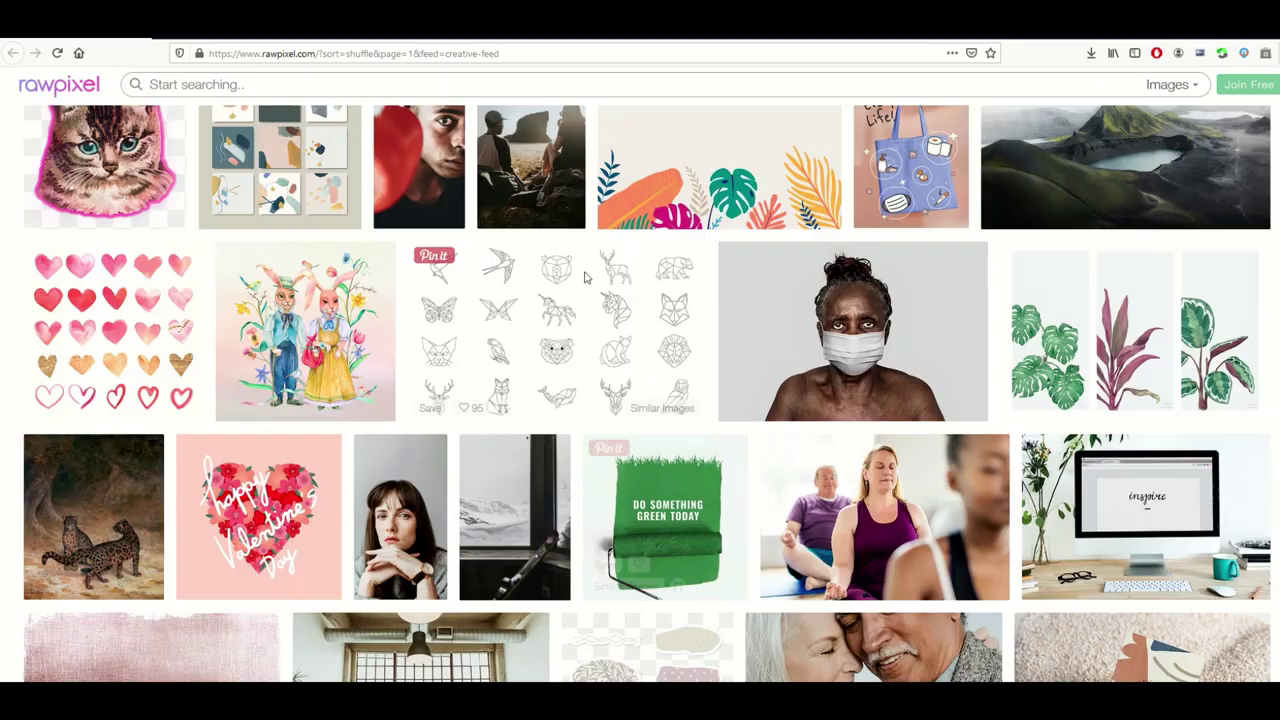
scroll(586, 277, up, 10)
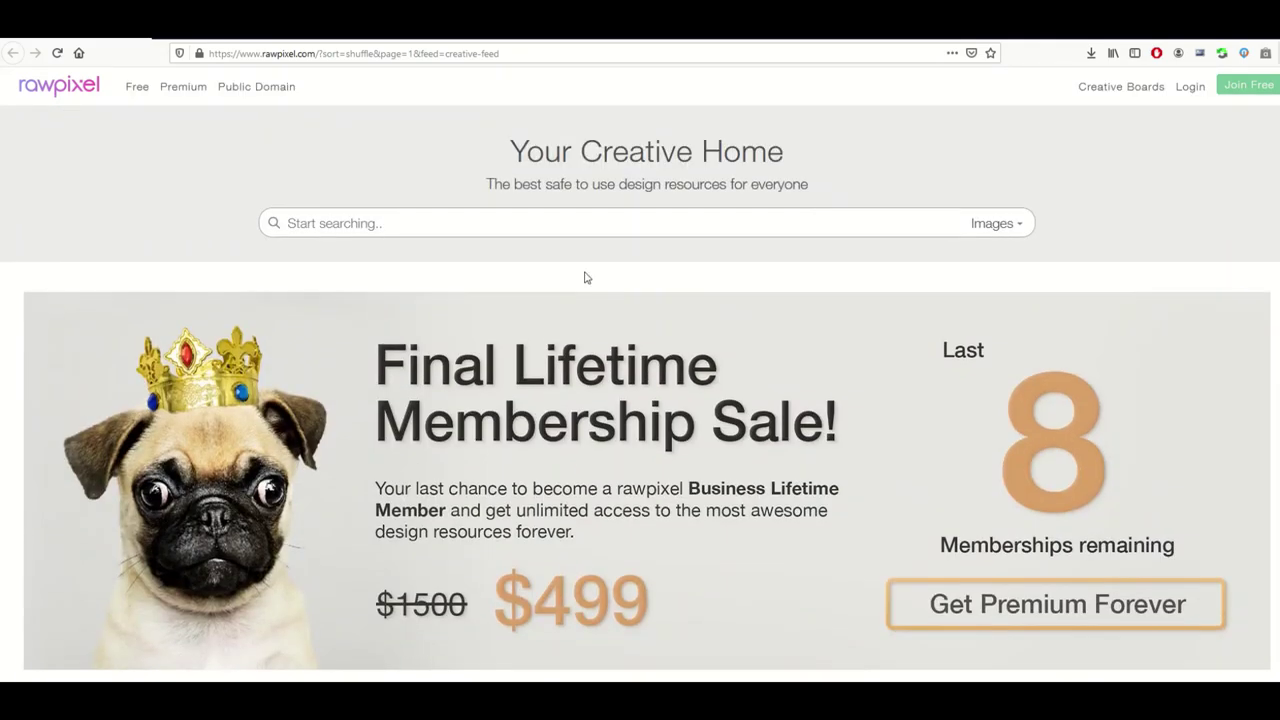
click(349, 225)
text(cat)
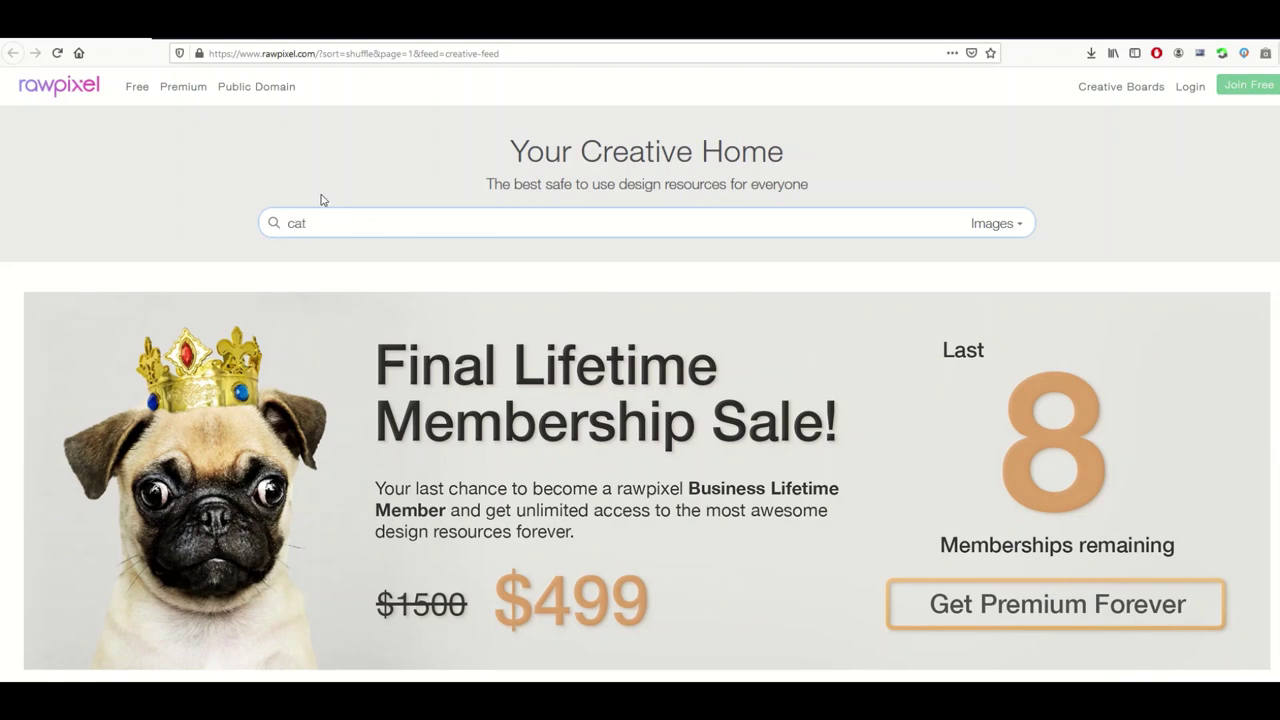
key(Return)
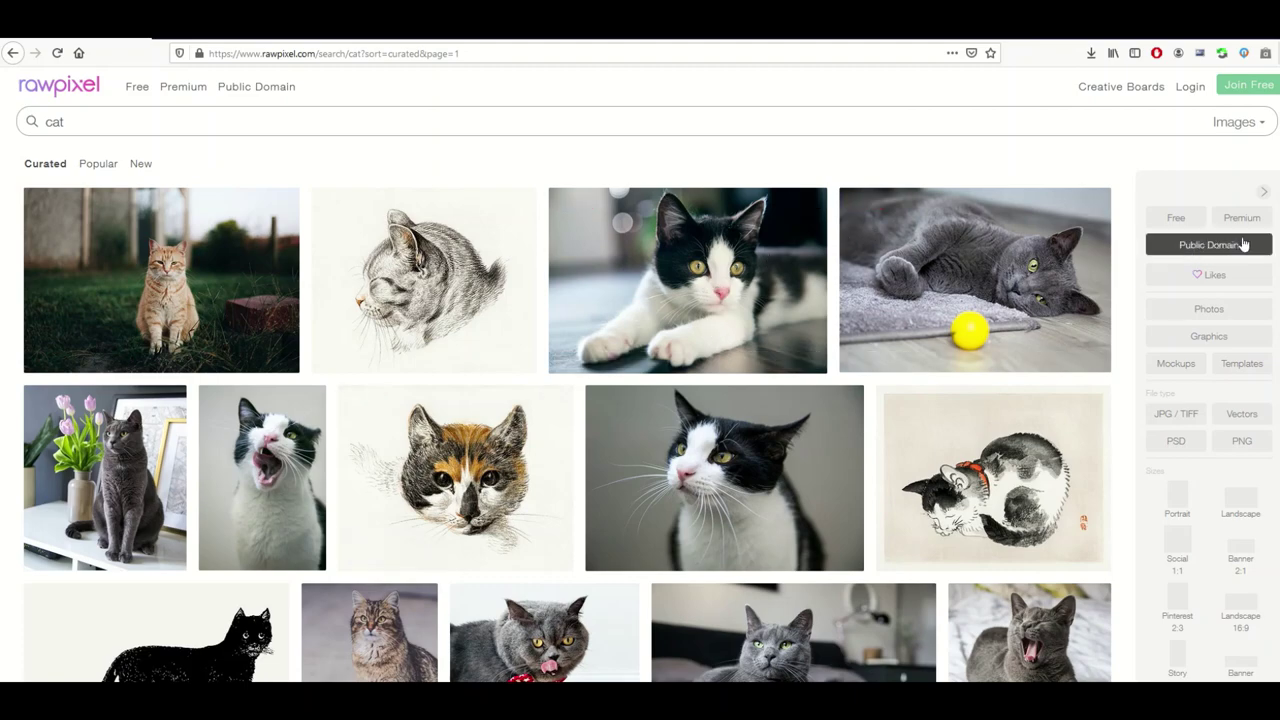
click(1201, 250)
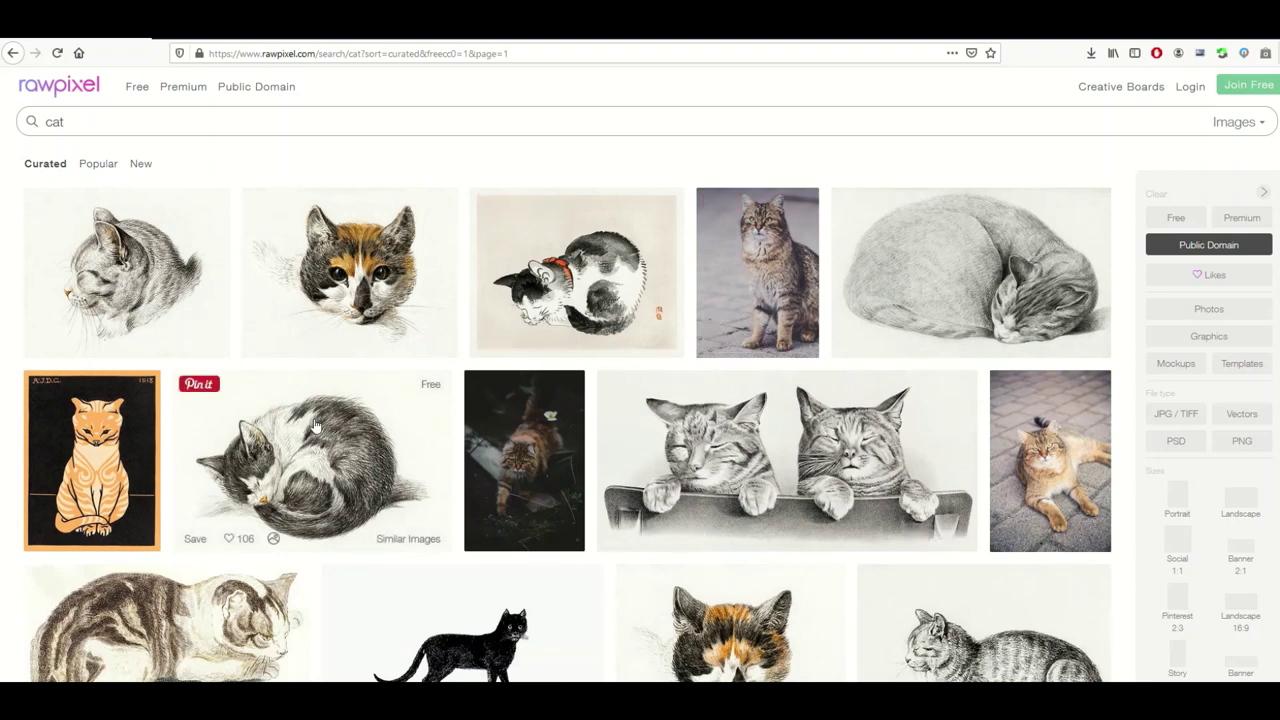
click(262, 200)
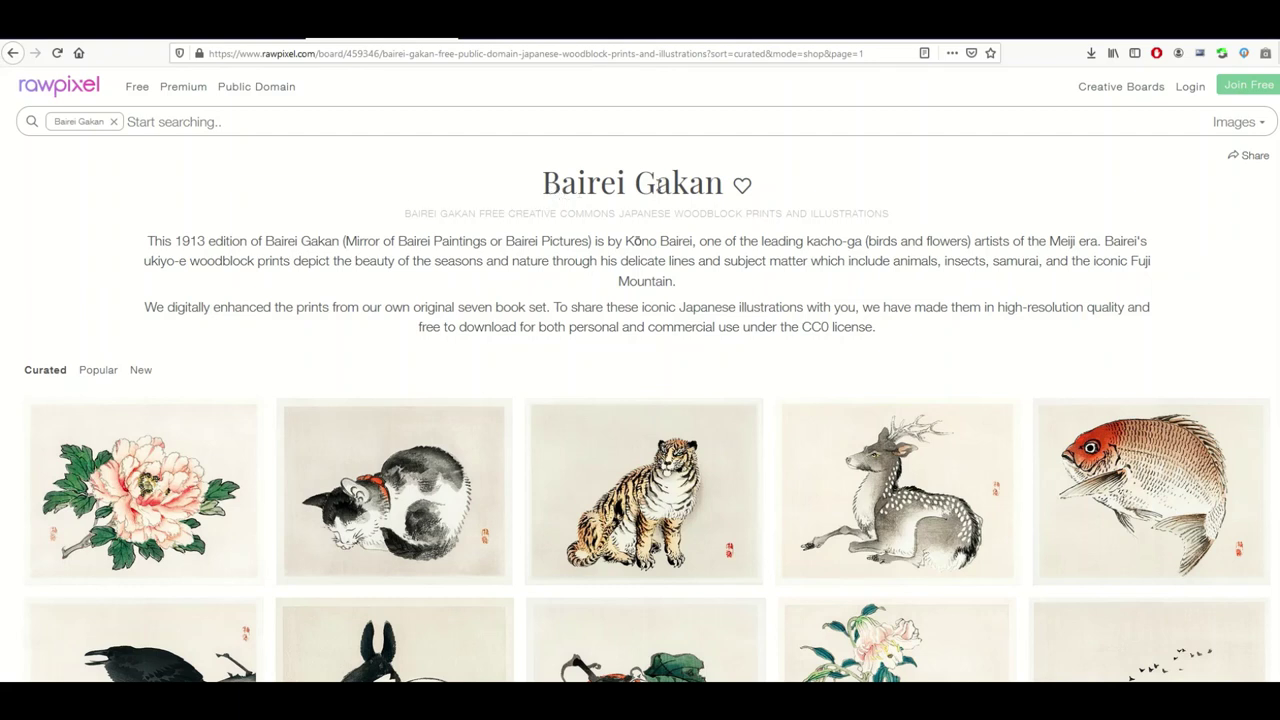
Select the Bairei Gakan heading and scroll down through the board's grid of woodblock prints
drag(545, 186, 766, 213)
scroll(348, 229, down, 3)
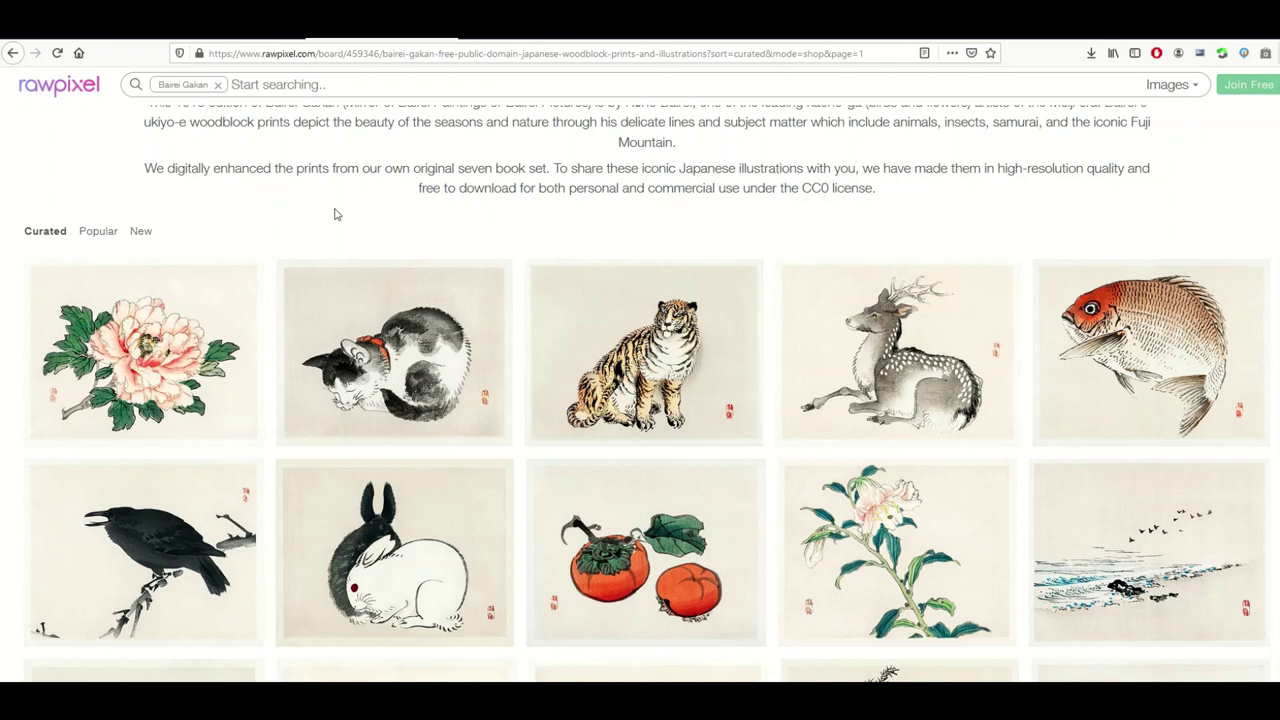
scroll(336, 214, down, 5)
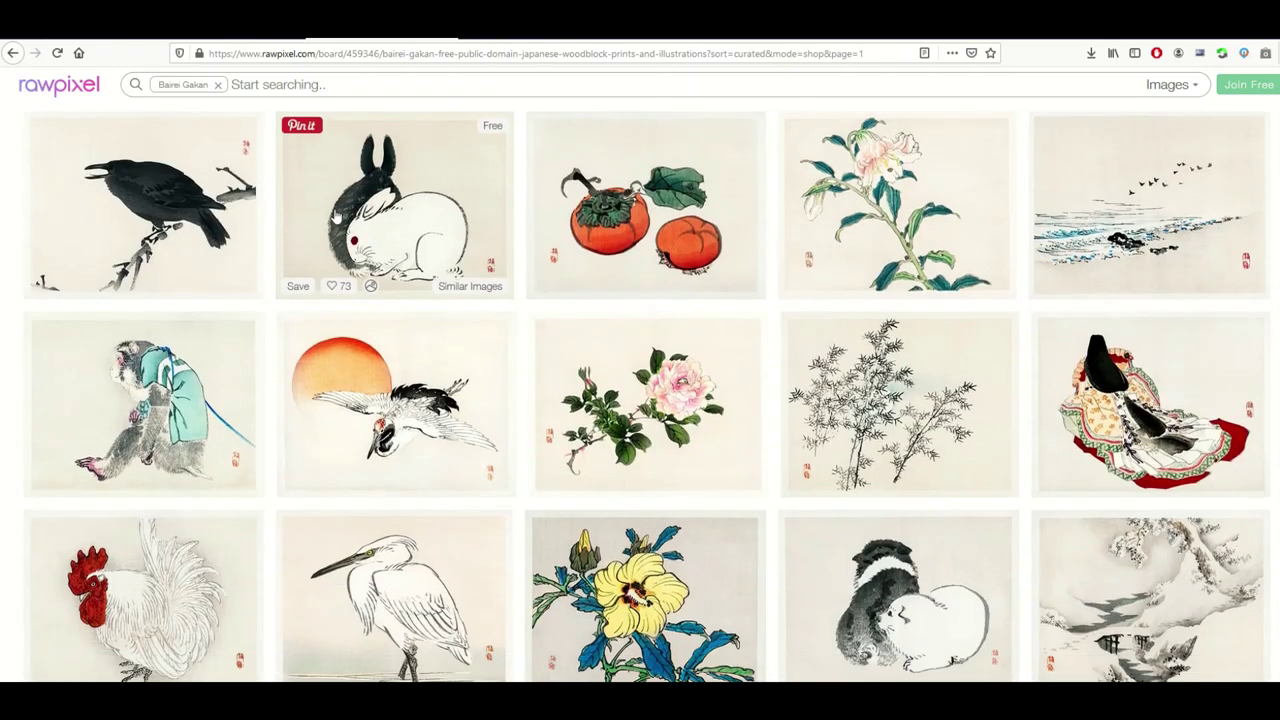
scroll(336, 214, down, 2)
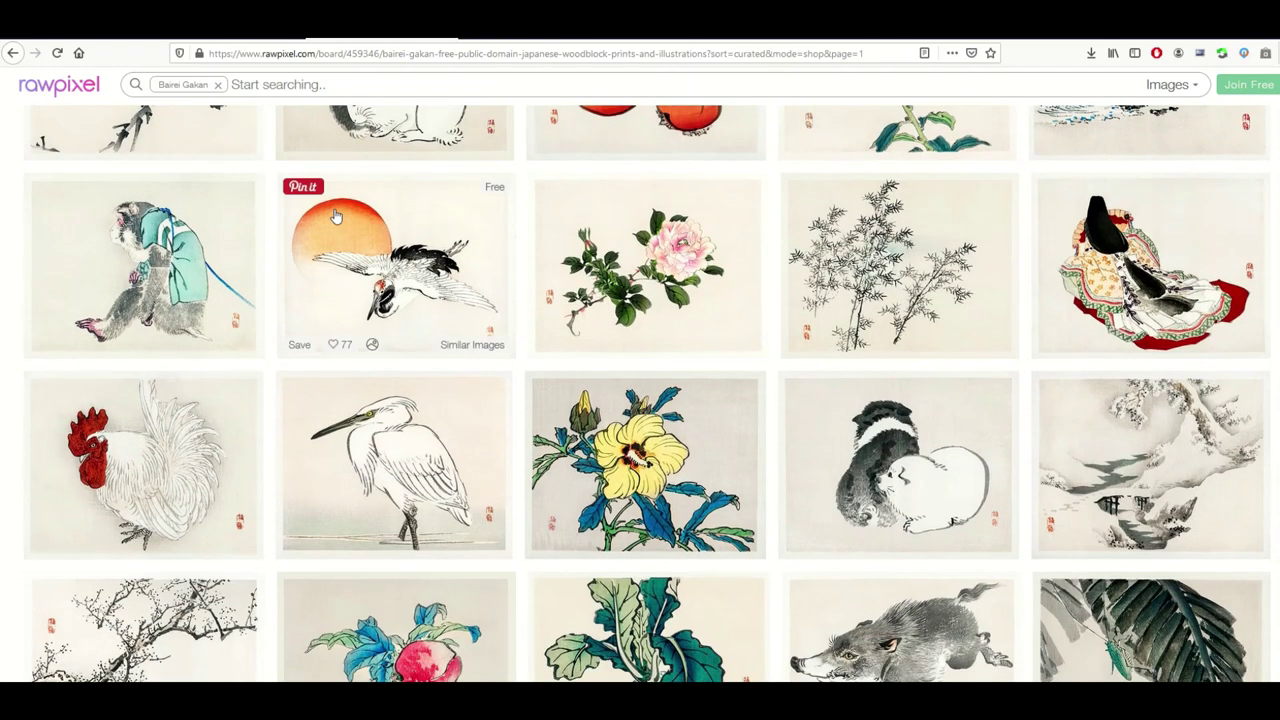
scroll(336, 216, down, 4)
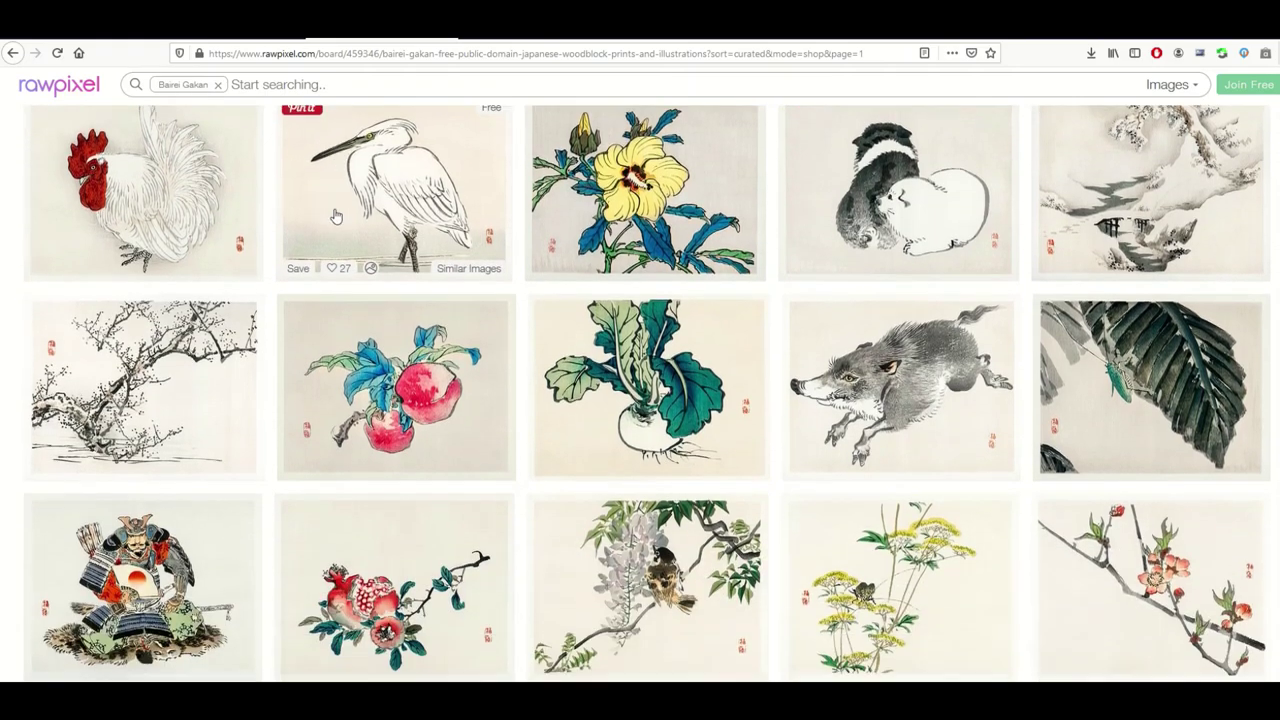
scroll(336, 216, down, 1)
scroll(336, 216, down, 1)
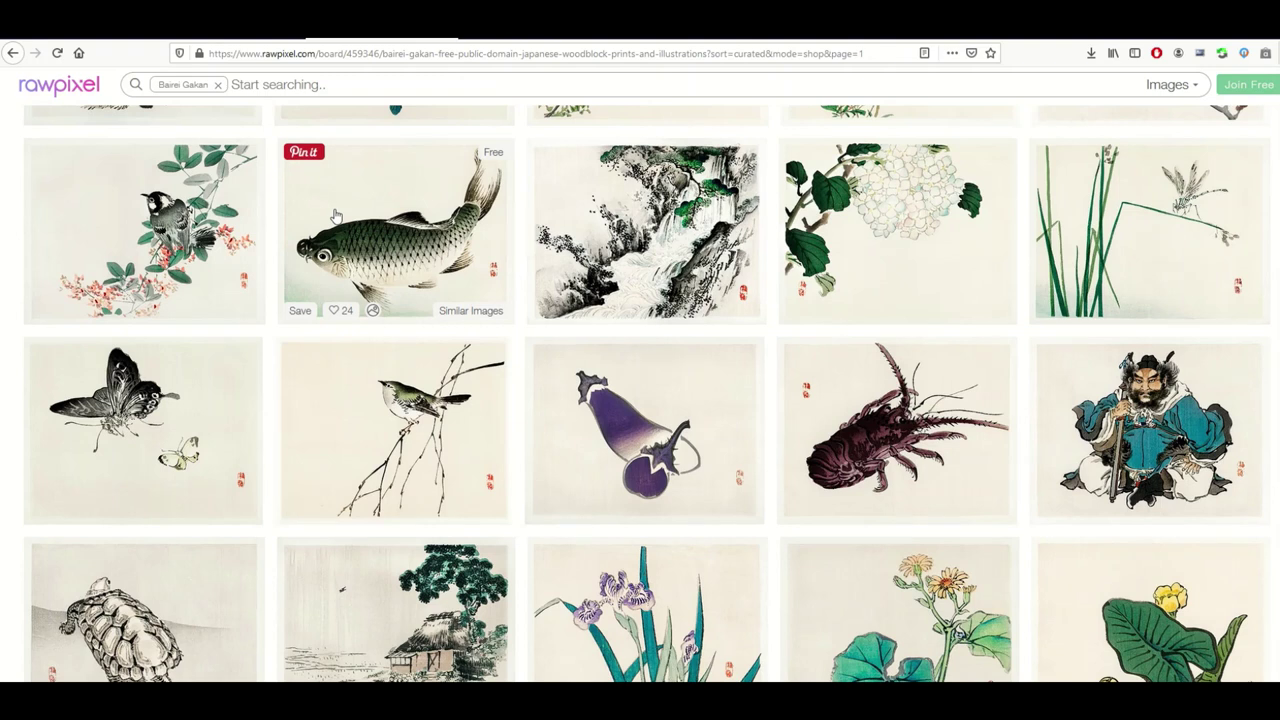
scroll(336, 216, down, 1)
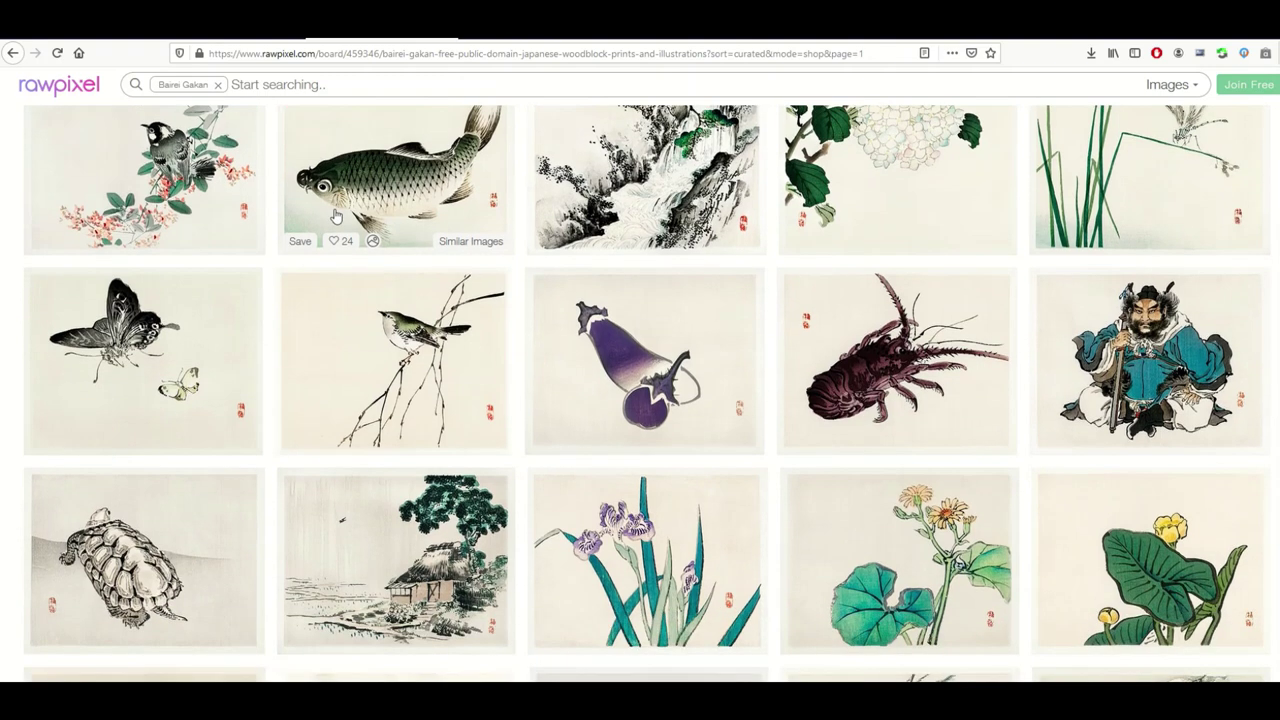
scroll(336, 216, down, 4)
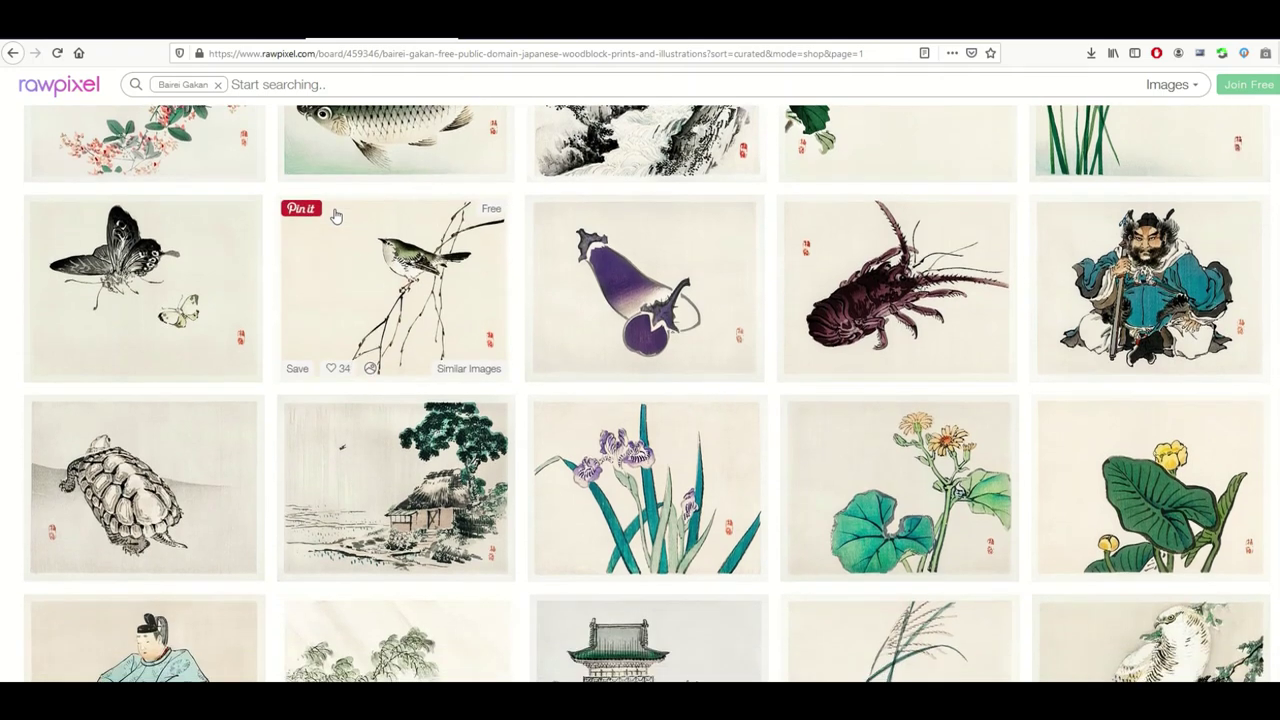
scroll(336, 216, down, 3)
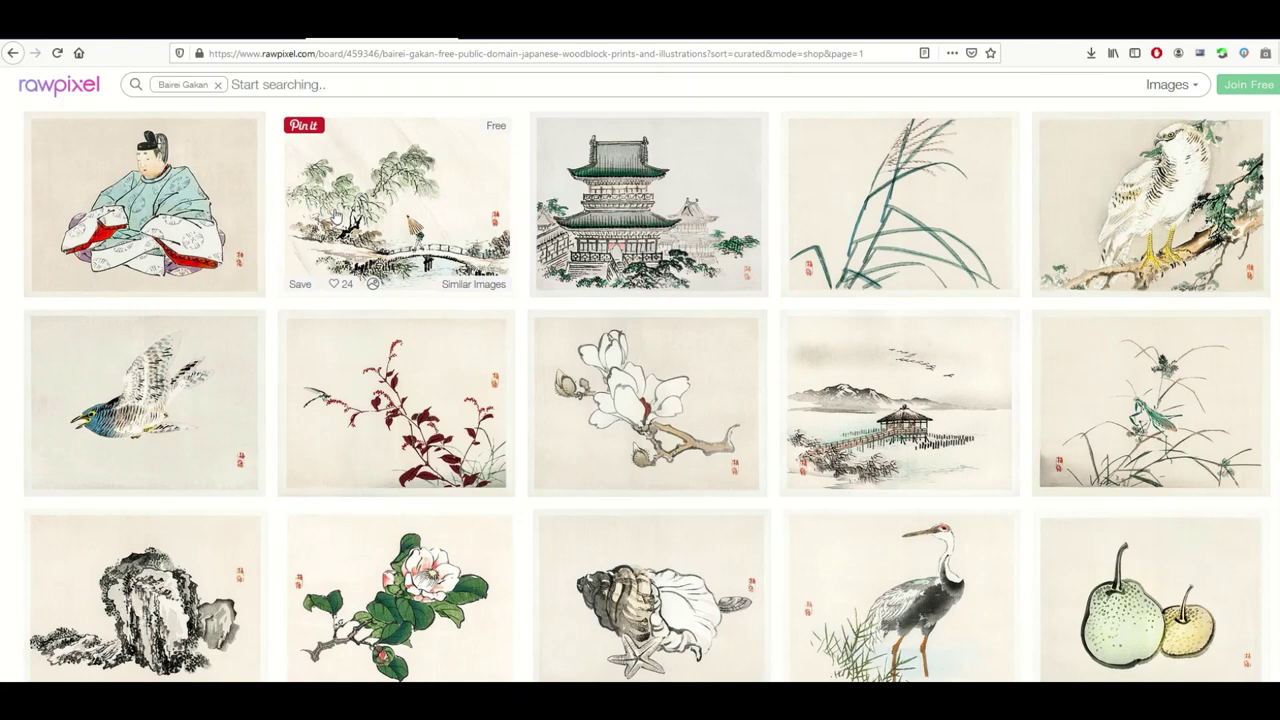
scroll(336, 216, down, 4)
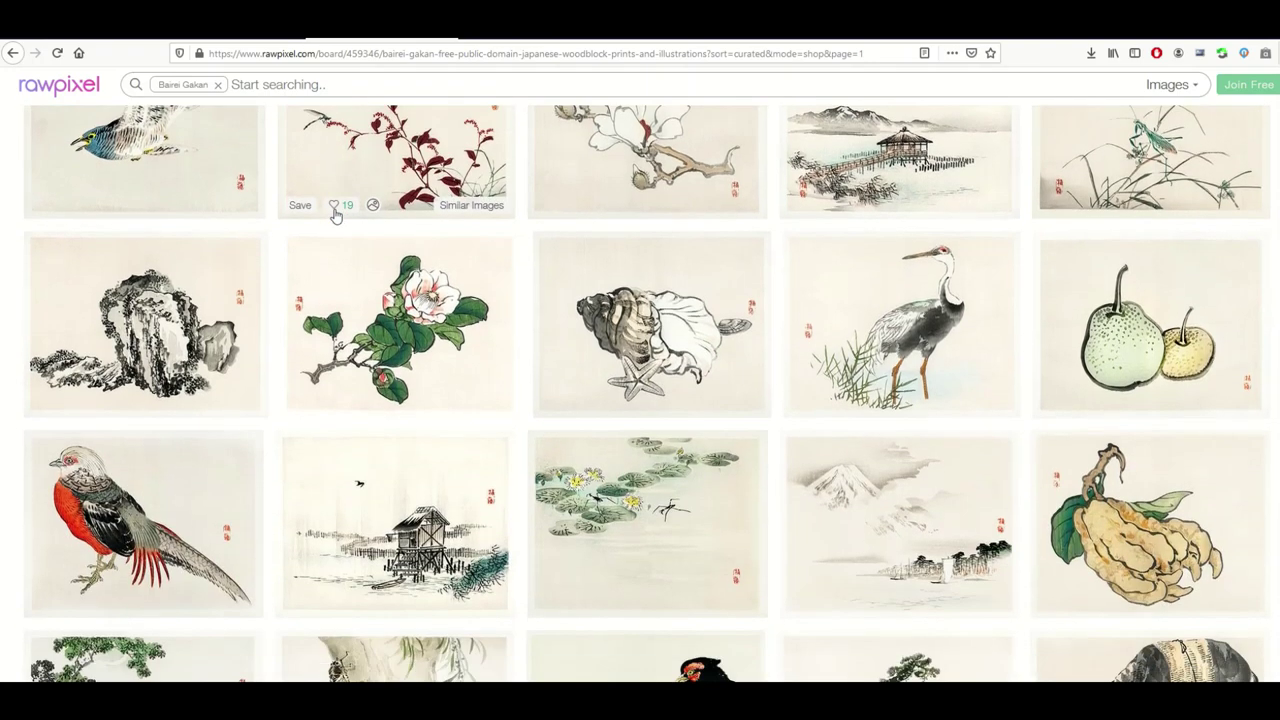
scroll(336, 216, down, 3)
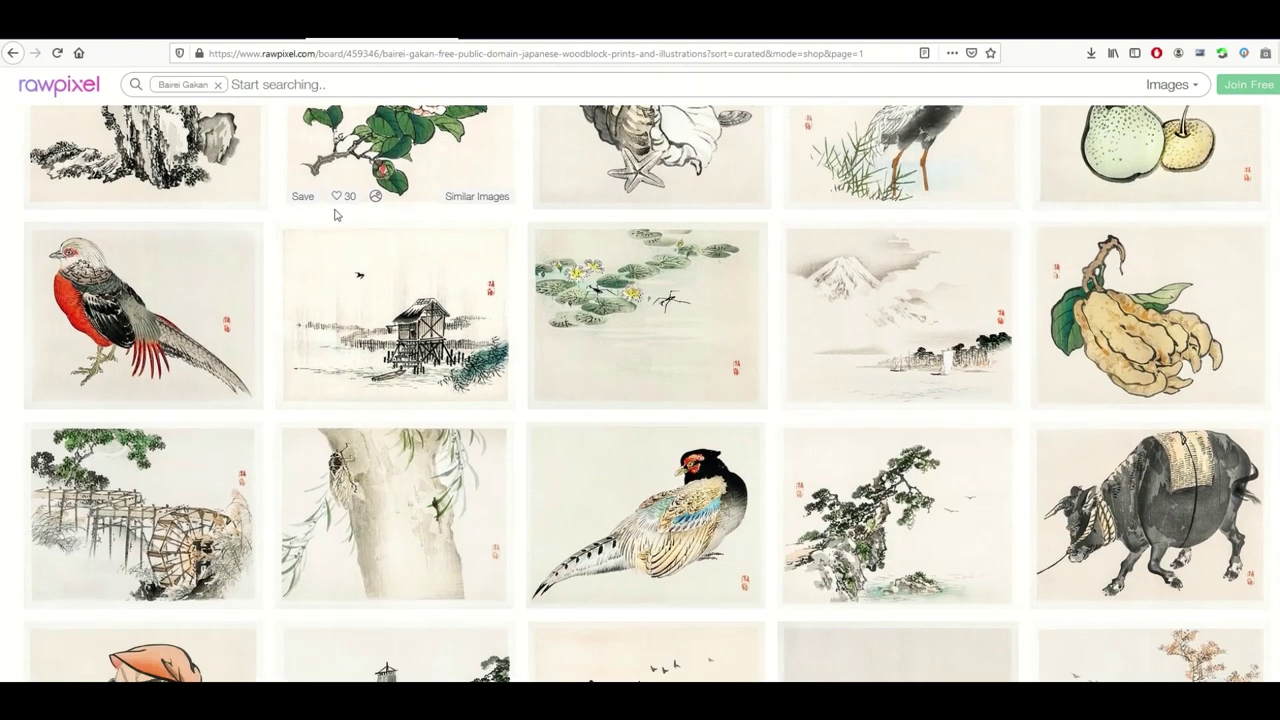
scroll(336, 216, down, 4)
scroll(336, 216, down, 2)
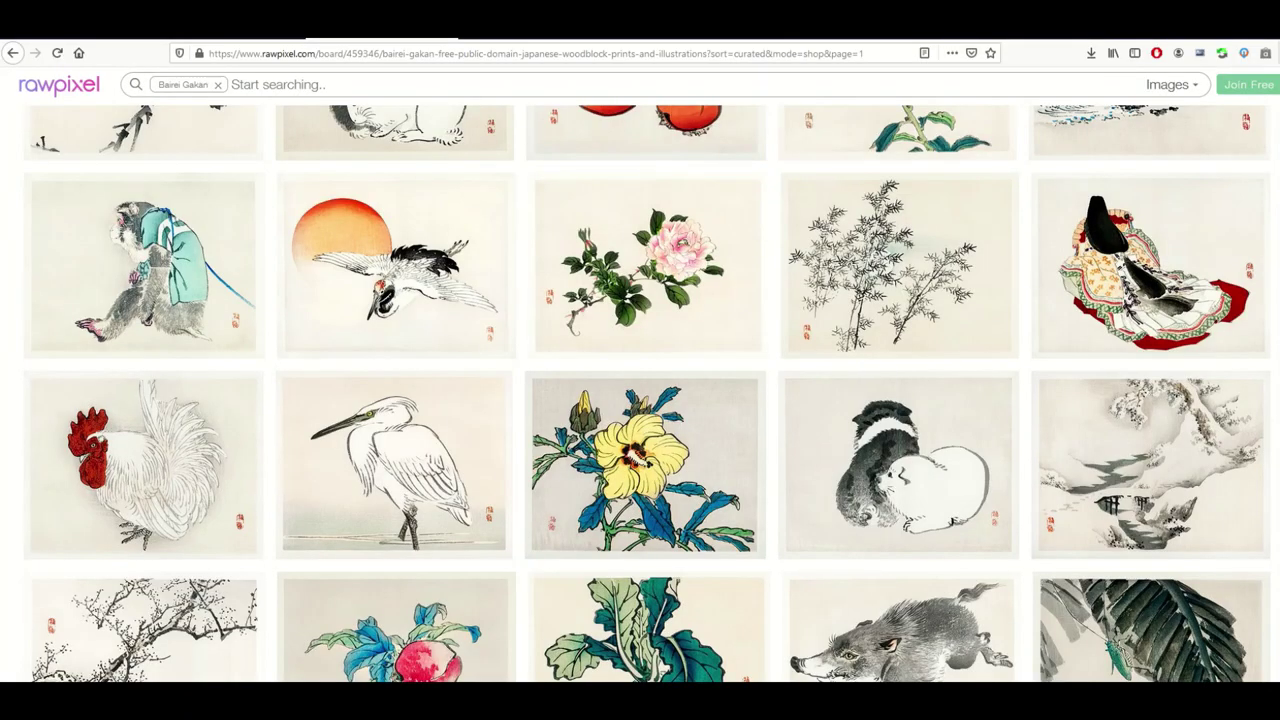
Scroll to the end of the board and select the '105 results' count
scroll(640, 390, up, 5)
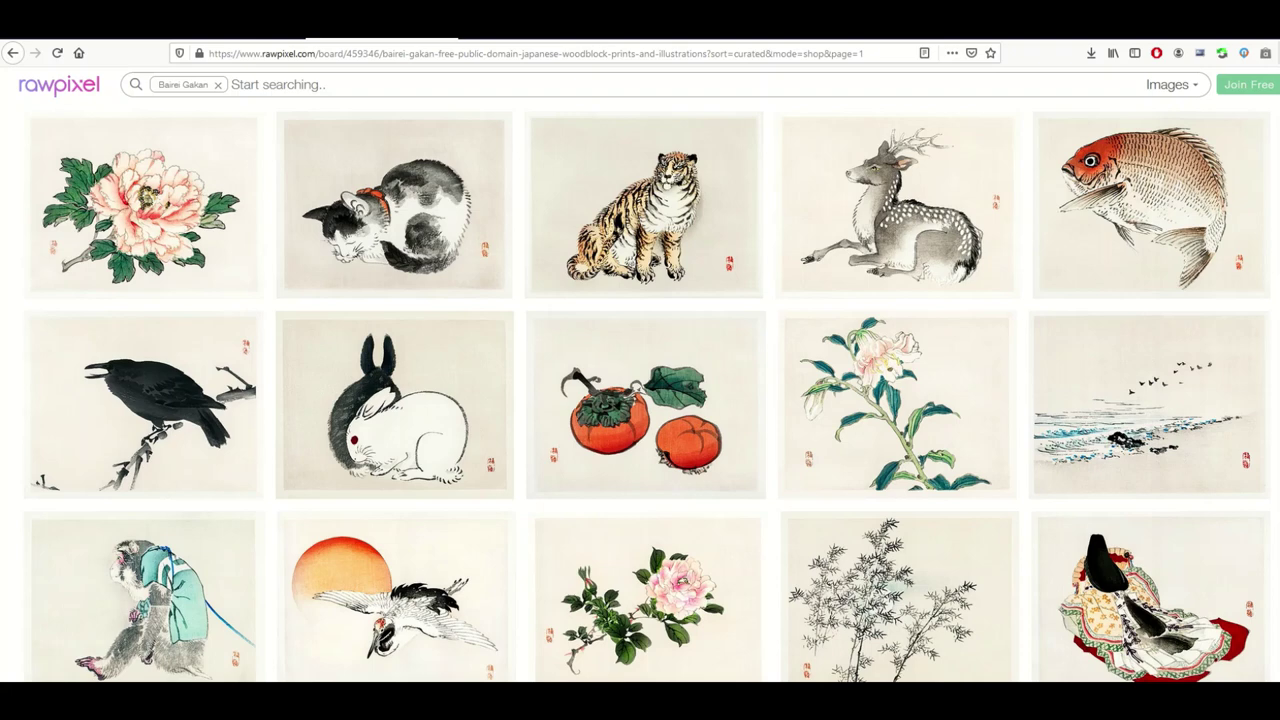
scroll(647, 394, down, 3)
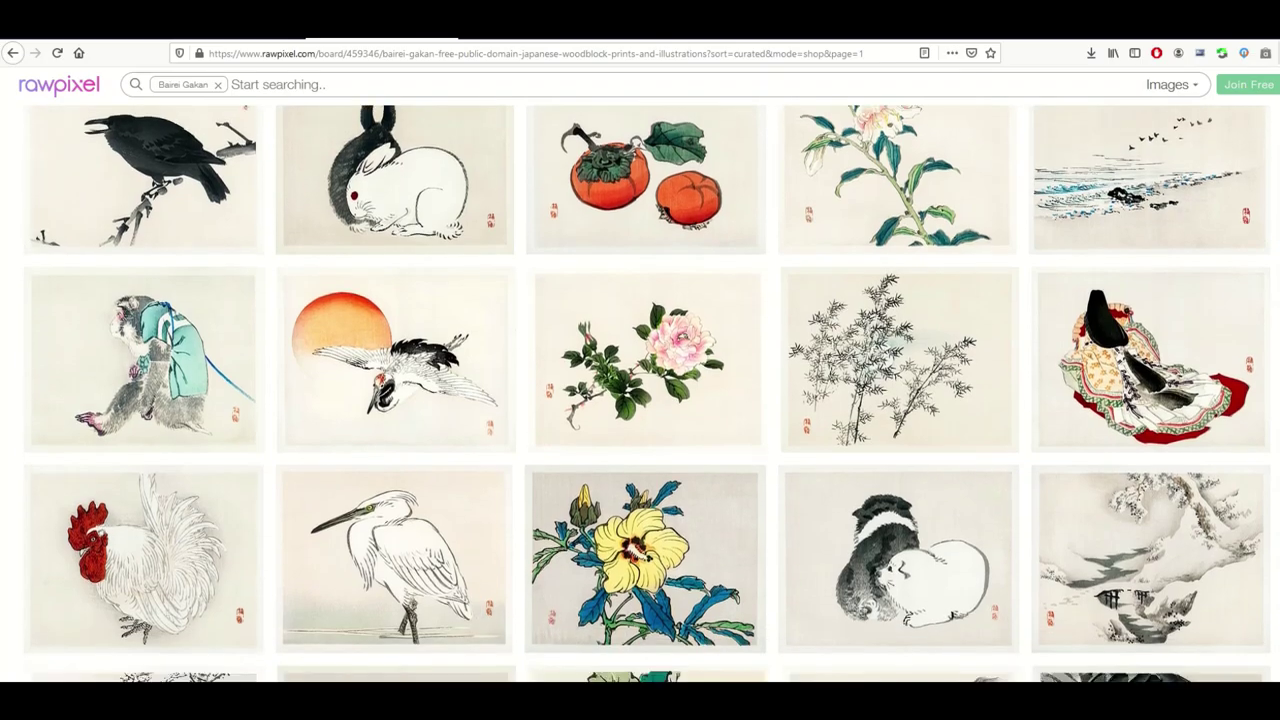
scroll(647, 394, down, 9)
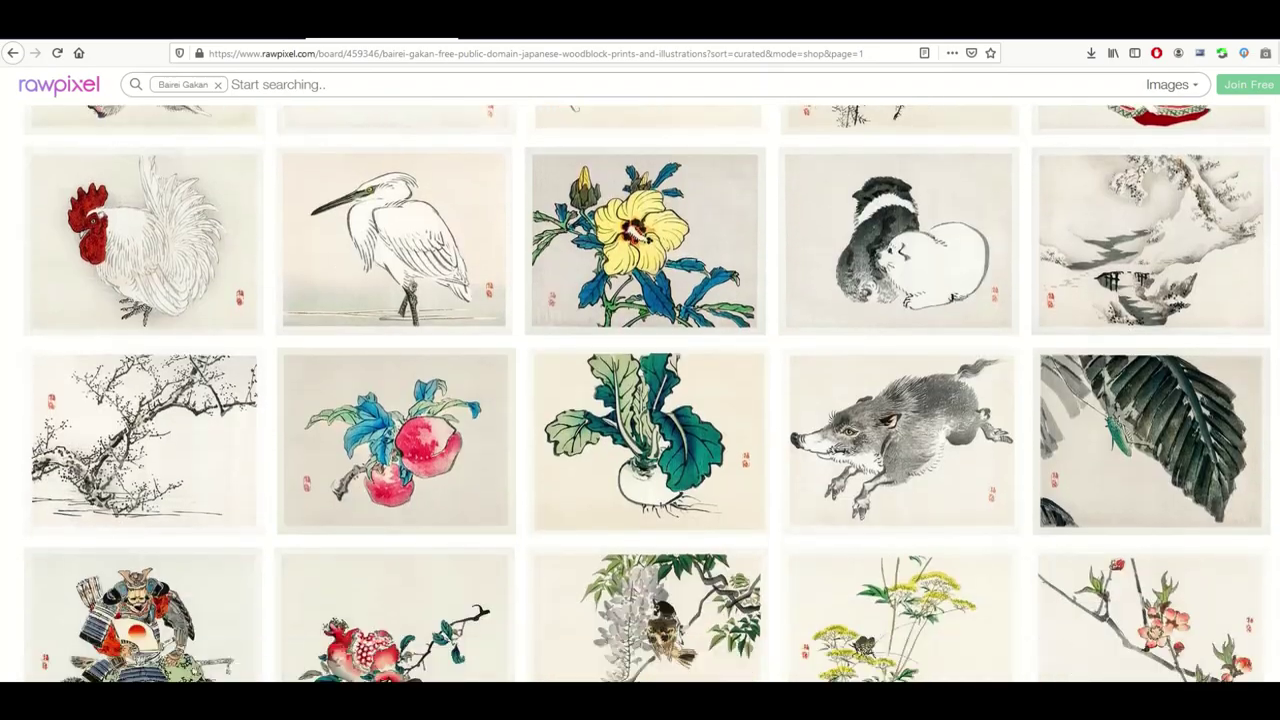
scroll(647, 394, down, 20)
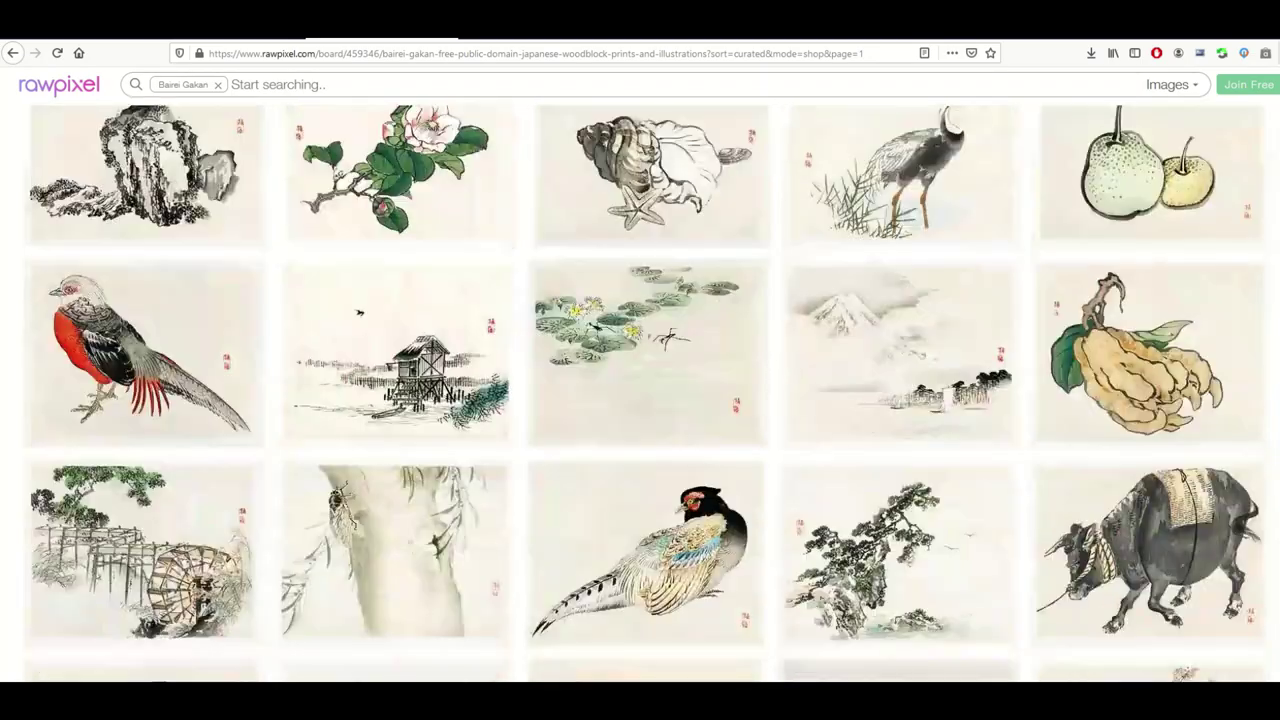
scroll(647, 394, down, 5)
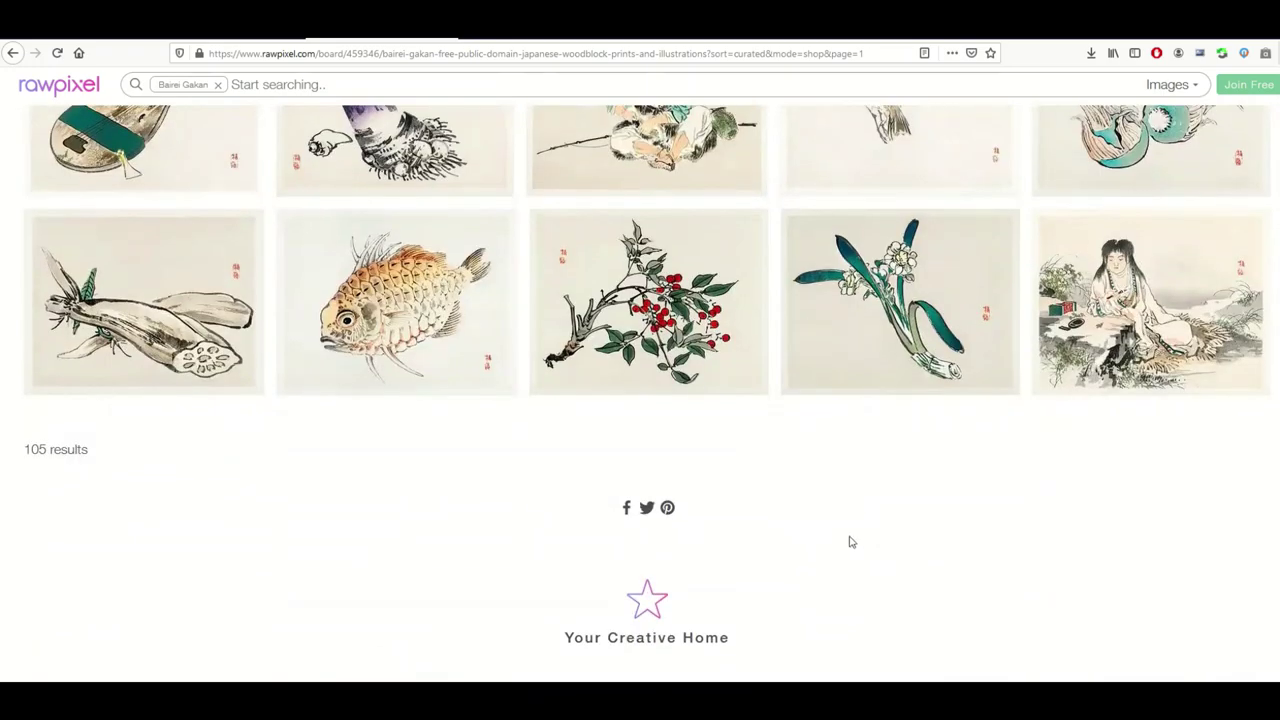
drag(123, 449, 22, 449)
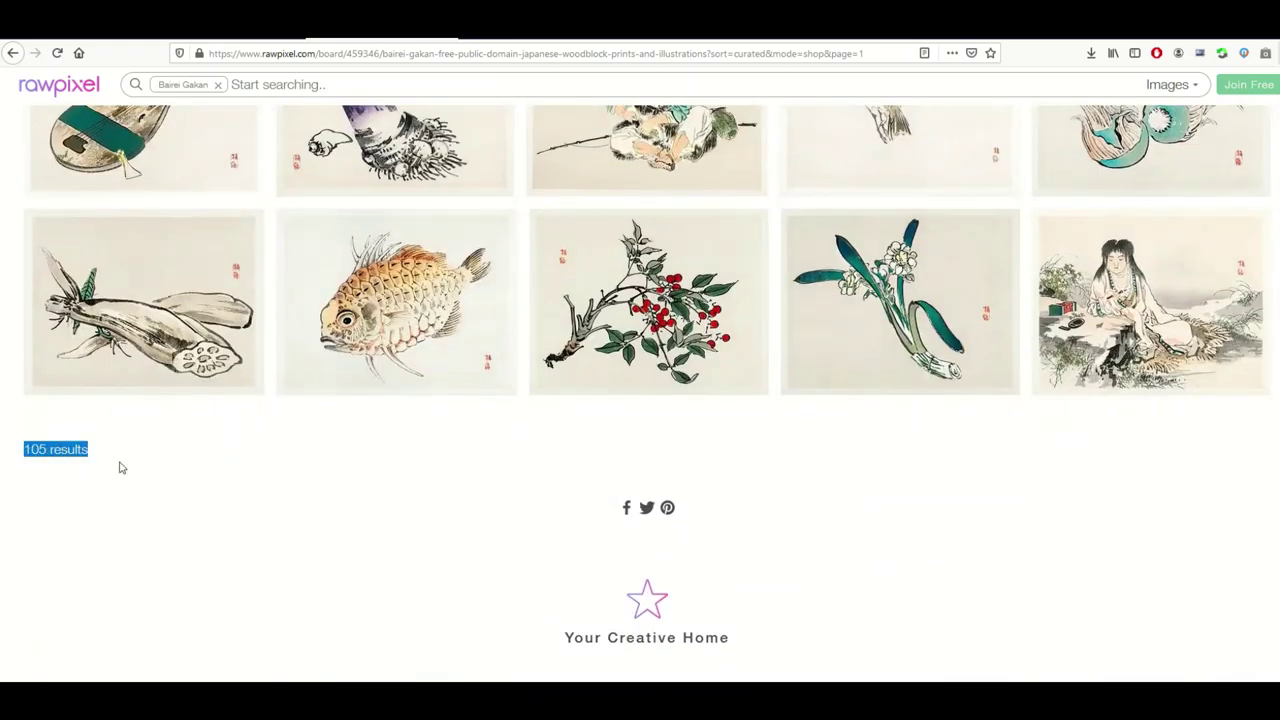
scroll(125, 468, up, 3)
Open the orange fish print in a new tab and highlight its Public Domain CC0 licence
right_click(330, 478)
click(345, 490)
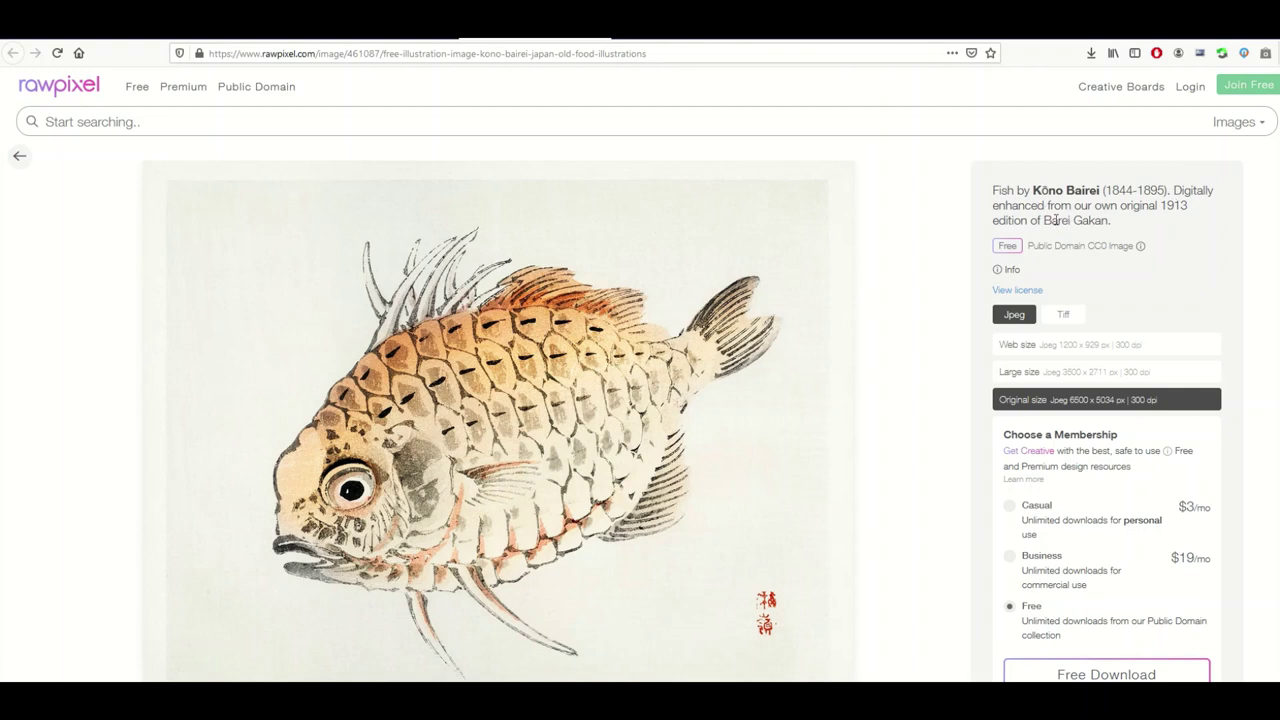
drag(1048, 220, 1108, 251)
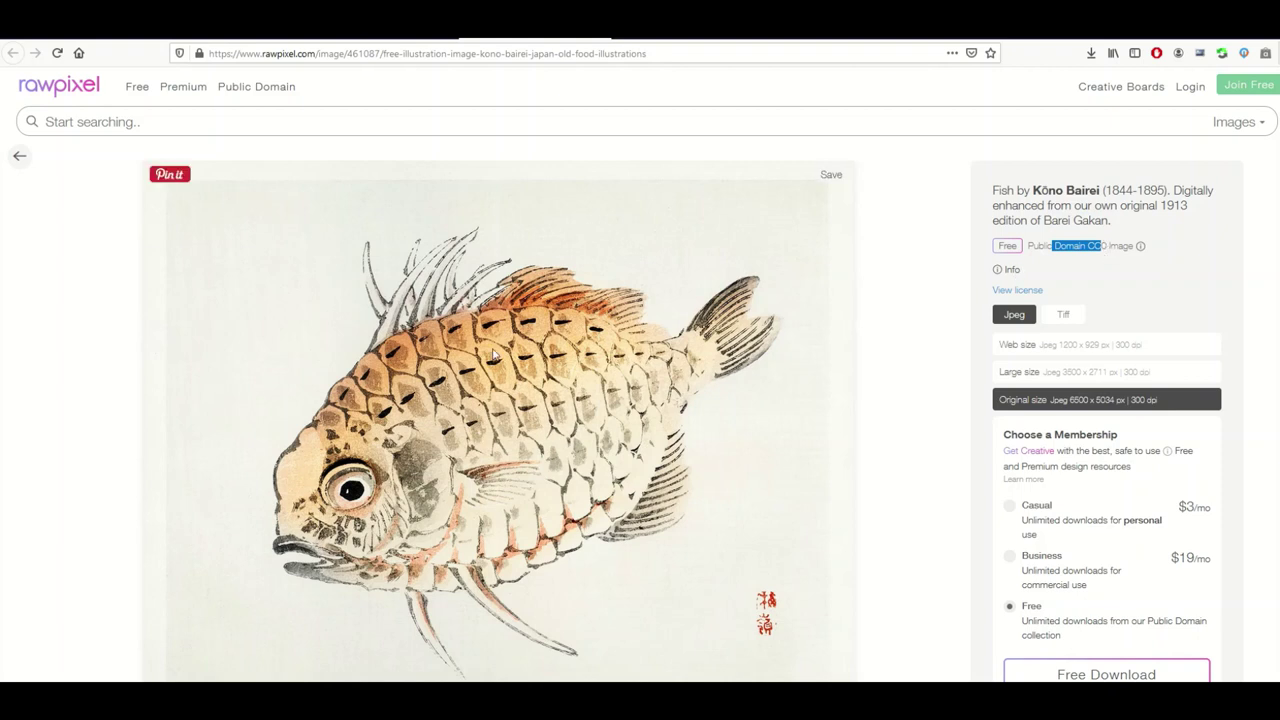
scroll(590, 408, down, 1)
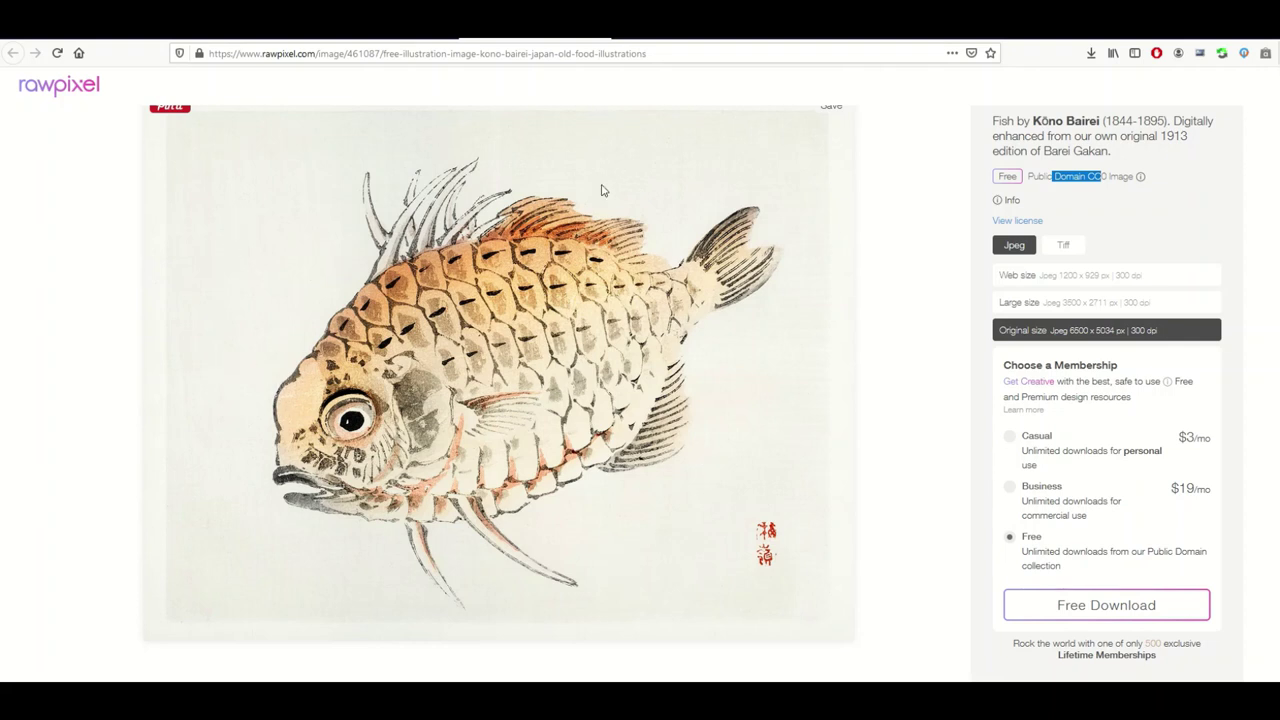
scroll(759, 178, up, 2)
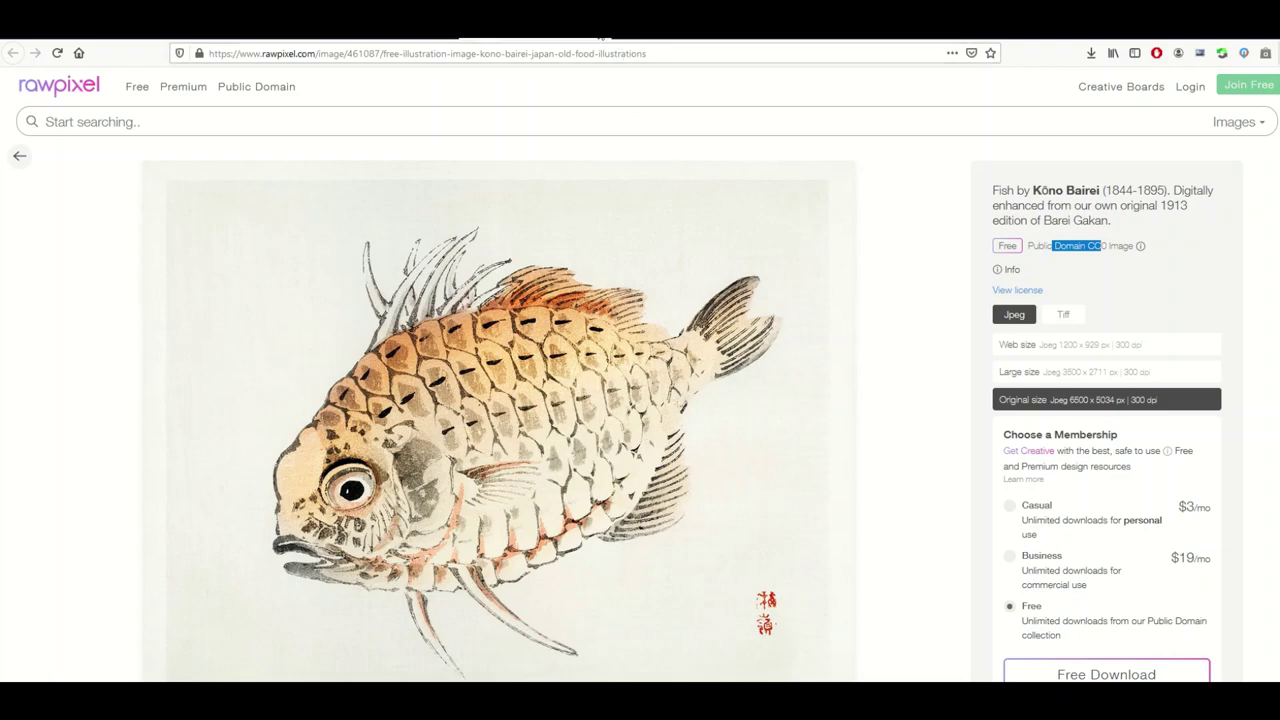
Go back to the Bairei Gakan board and scroll up through its prints
key(alt+Left)
scroll(590, 190, down, 3)
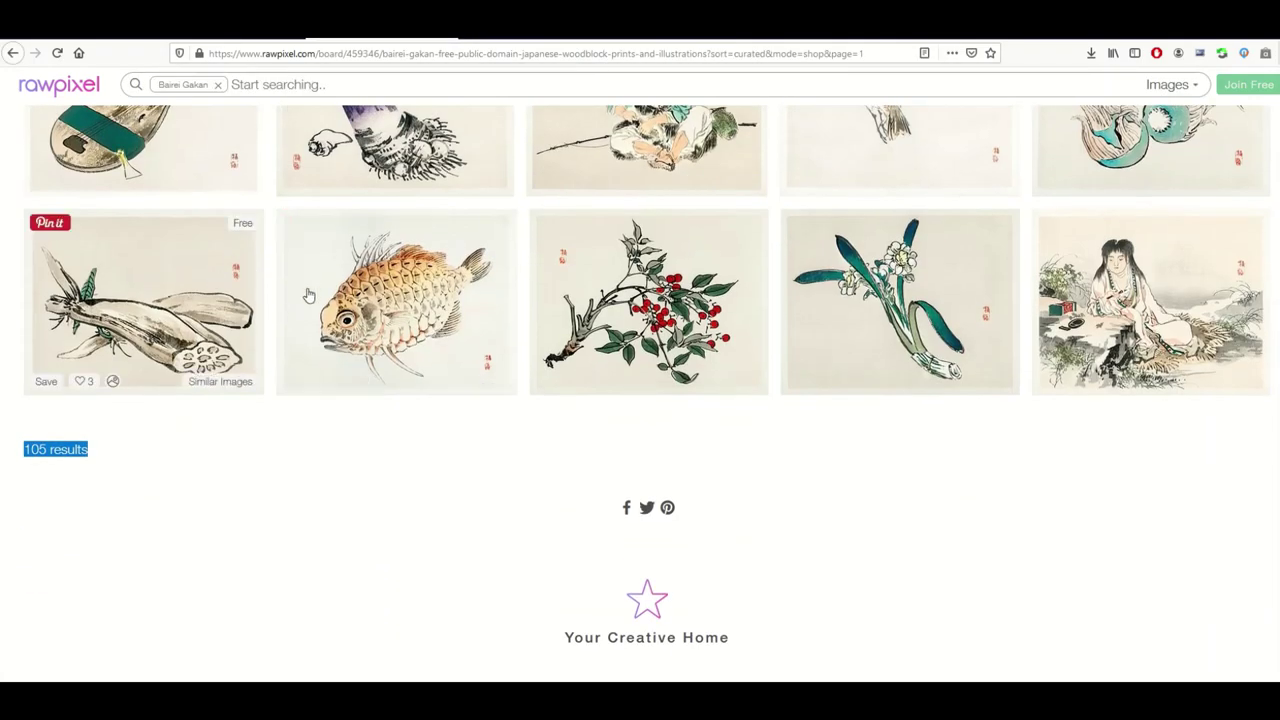
scroll(970, 297, up, 5)
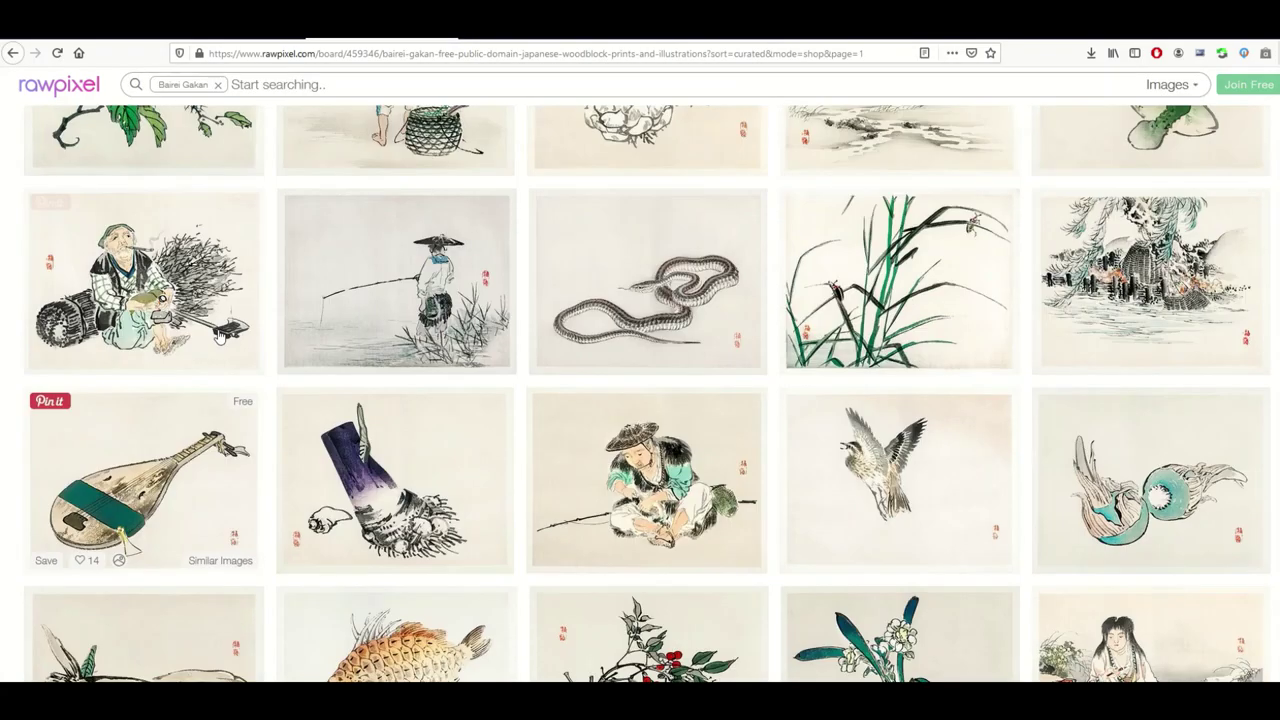
scroll(950, 300, up, 2)
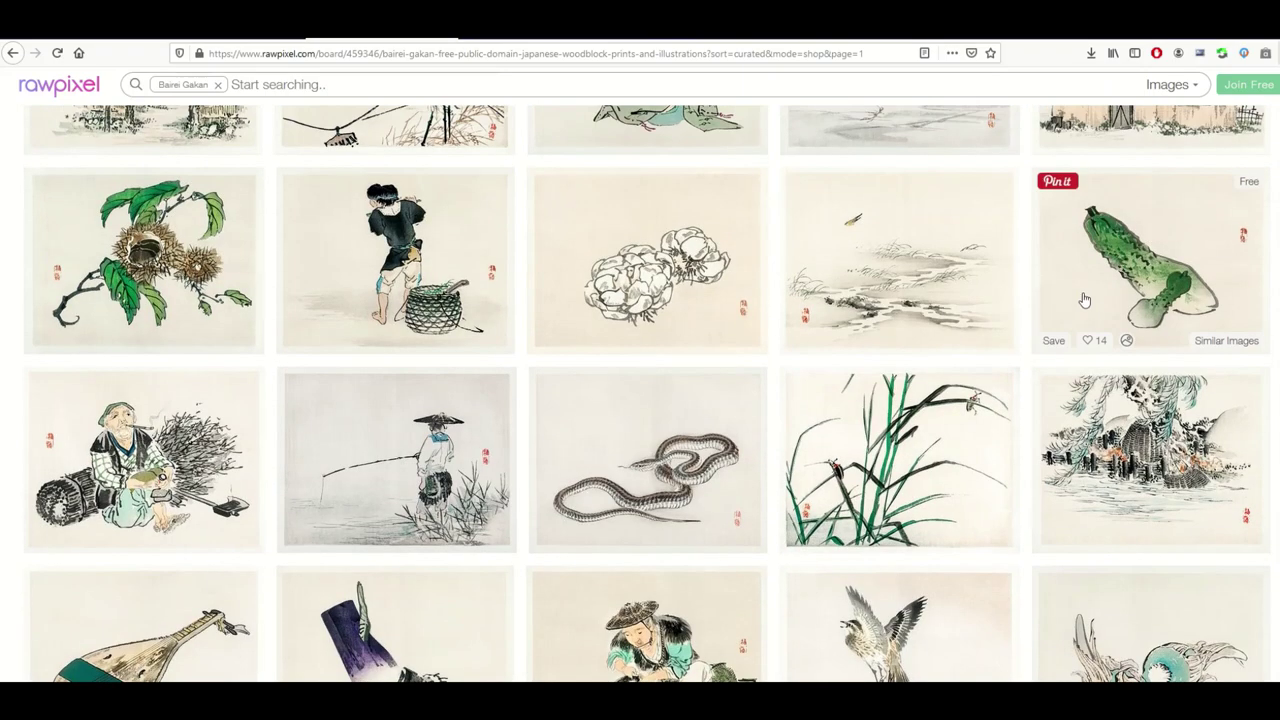
scroll(698, 290, up, 4)
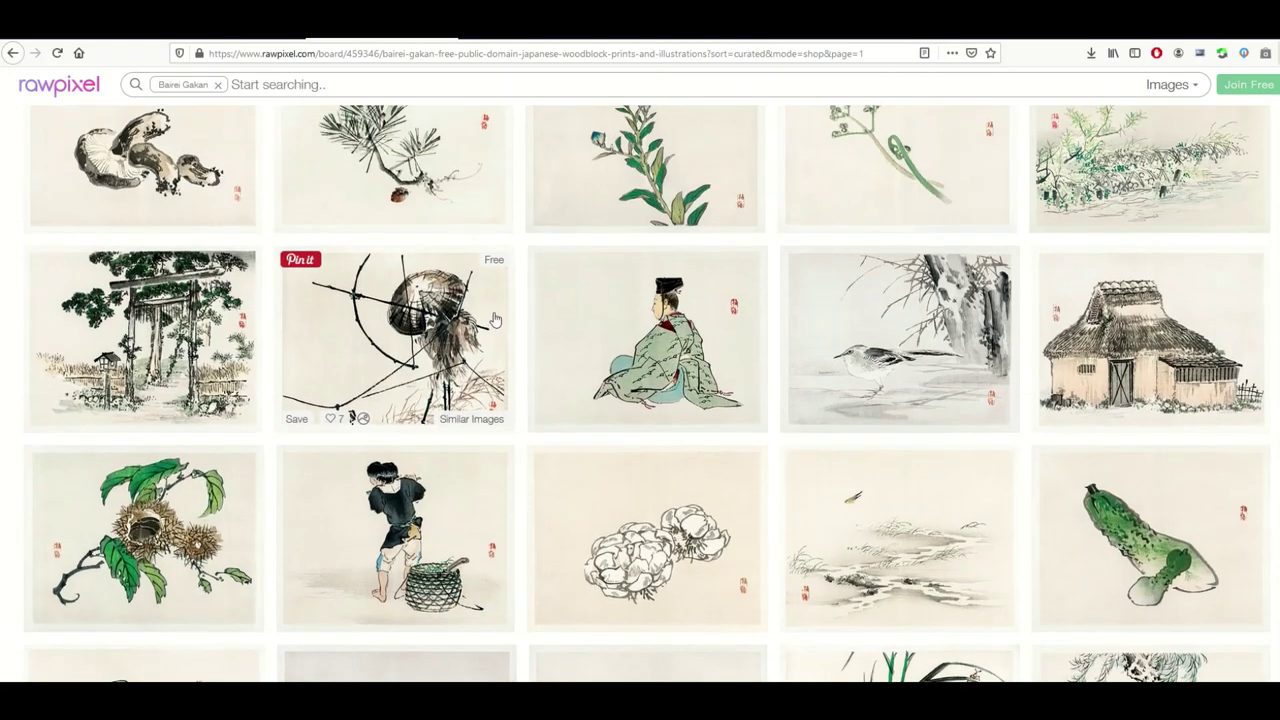
scroll(590, 333, up, 1)
scroll(590, 338, up, 5)
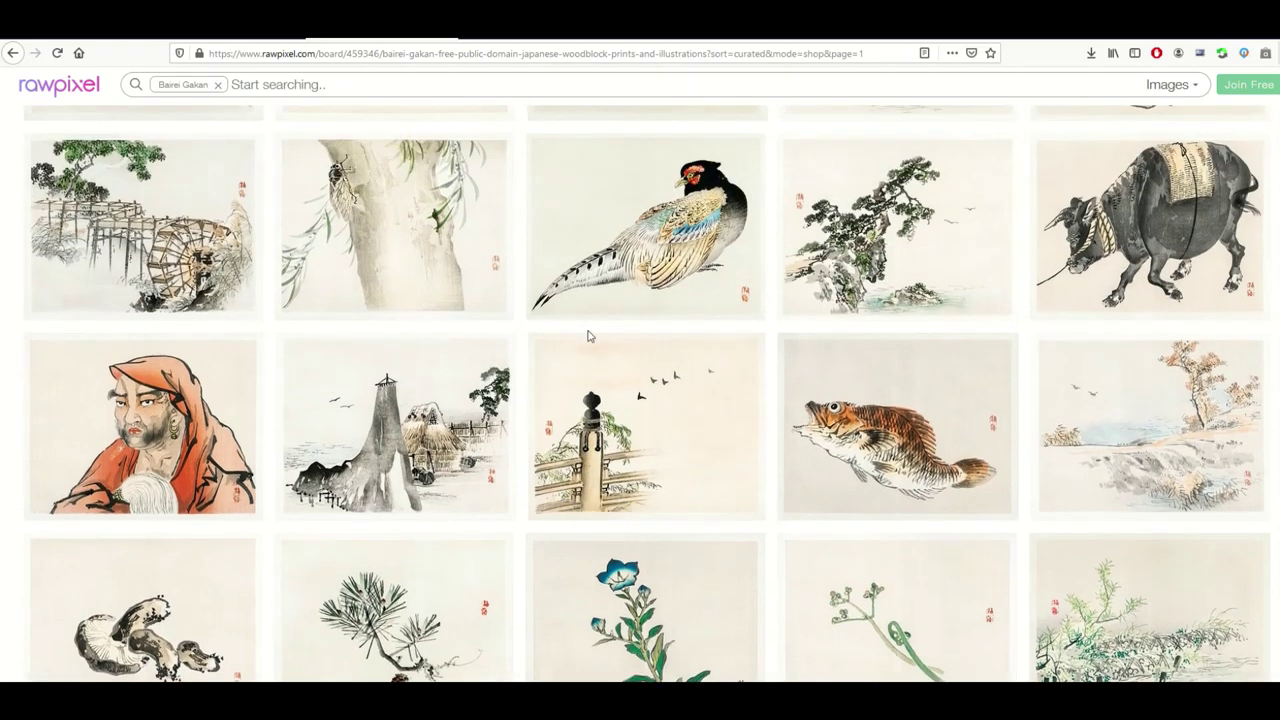
scroll(590, 338, up, 5)
scroll(192, 388, up, 7)
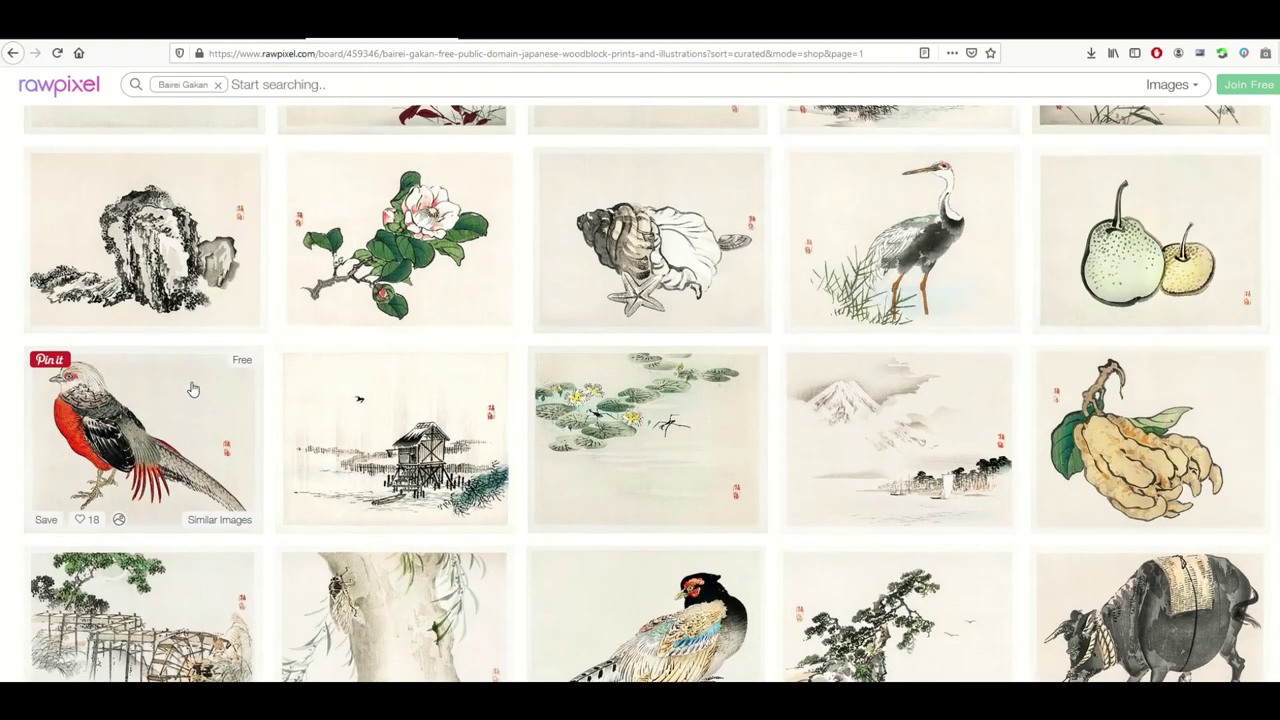
scroll(193, 388, up, 1)
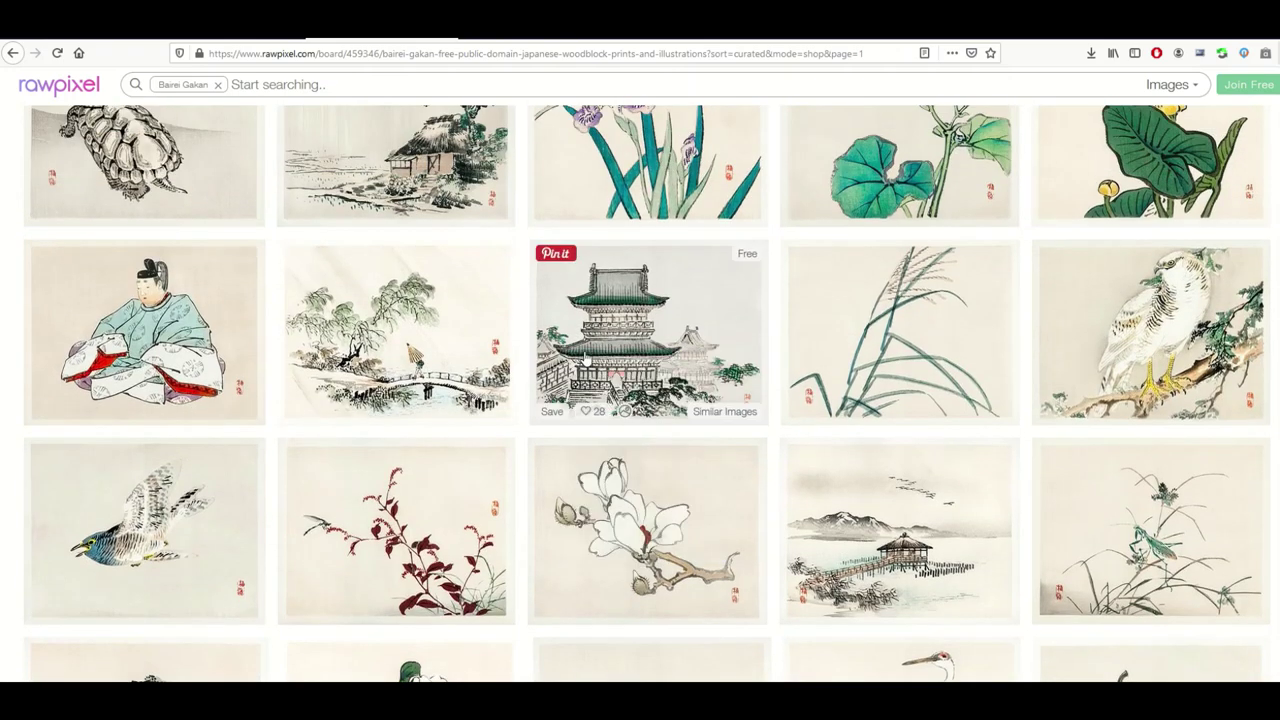
scroll(524, 322, up, 1)
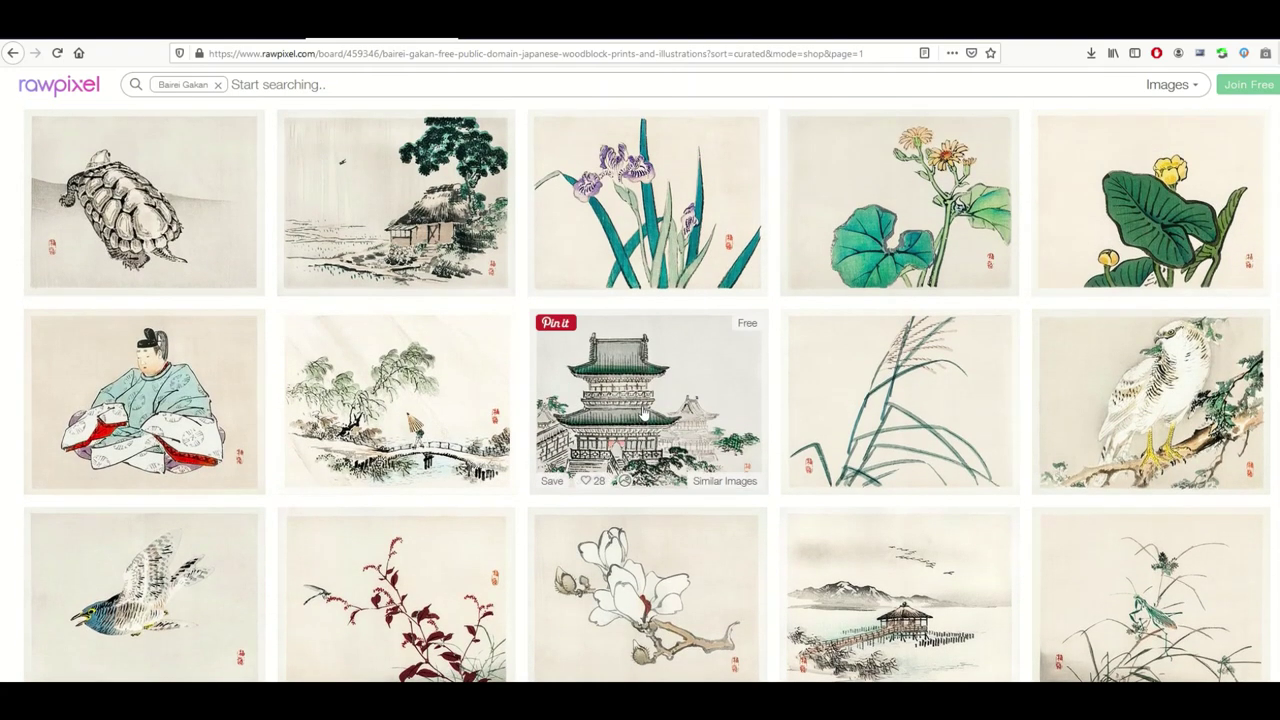
scroll(643, 413, up, 2)
Open the rainy thatched-cottage print in a new tab and keep browsing the board
click(455, 373)
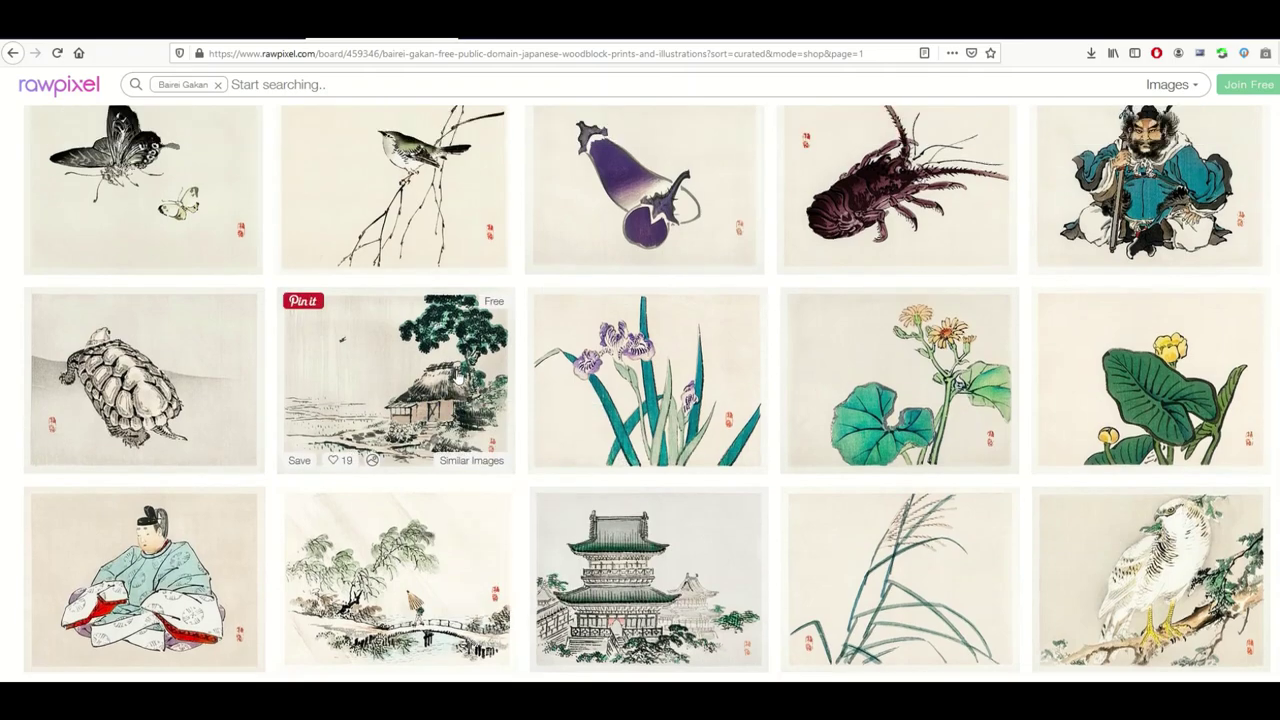
scroll(450, 374, up, 10)
scroll(451, 375, up, 8)
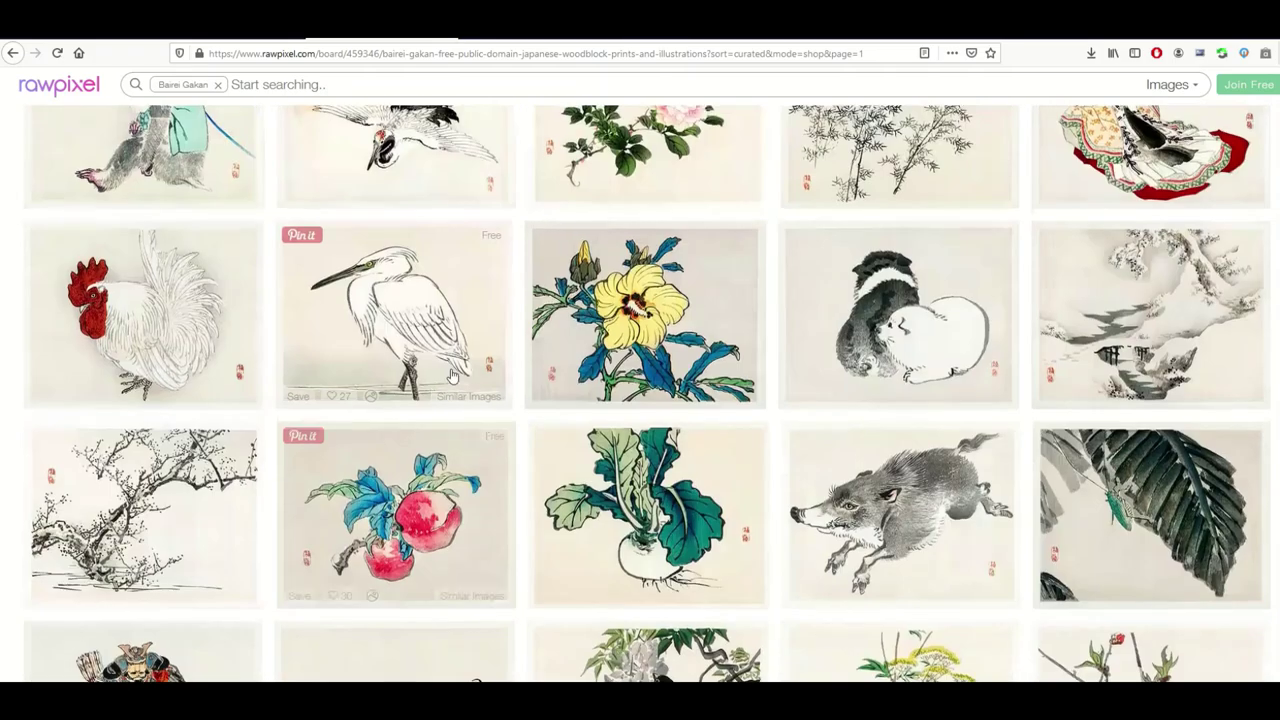
scroll(452, 376, up, 4)
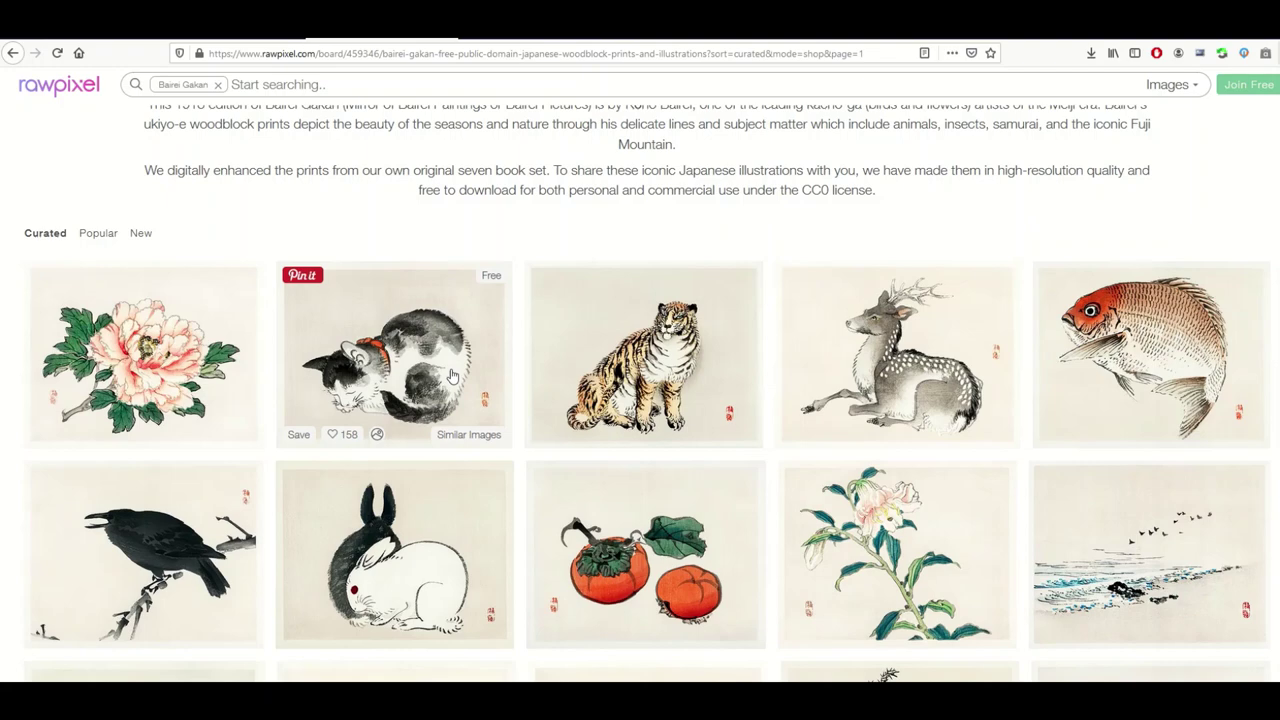
scroll(452, 376, down, 3)
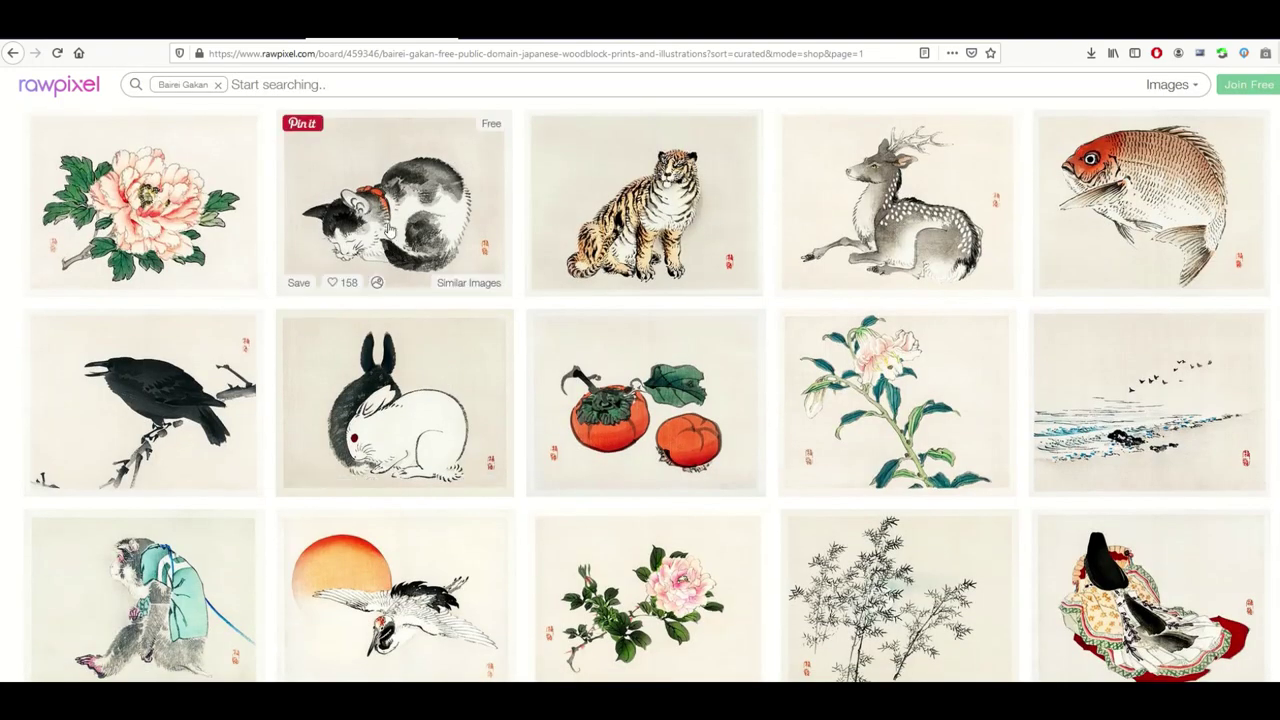
scroll(418, 236, down, 1)
scroll(655, 290, down, 5)
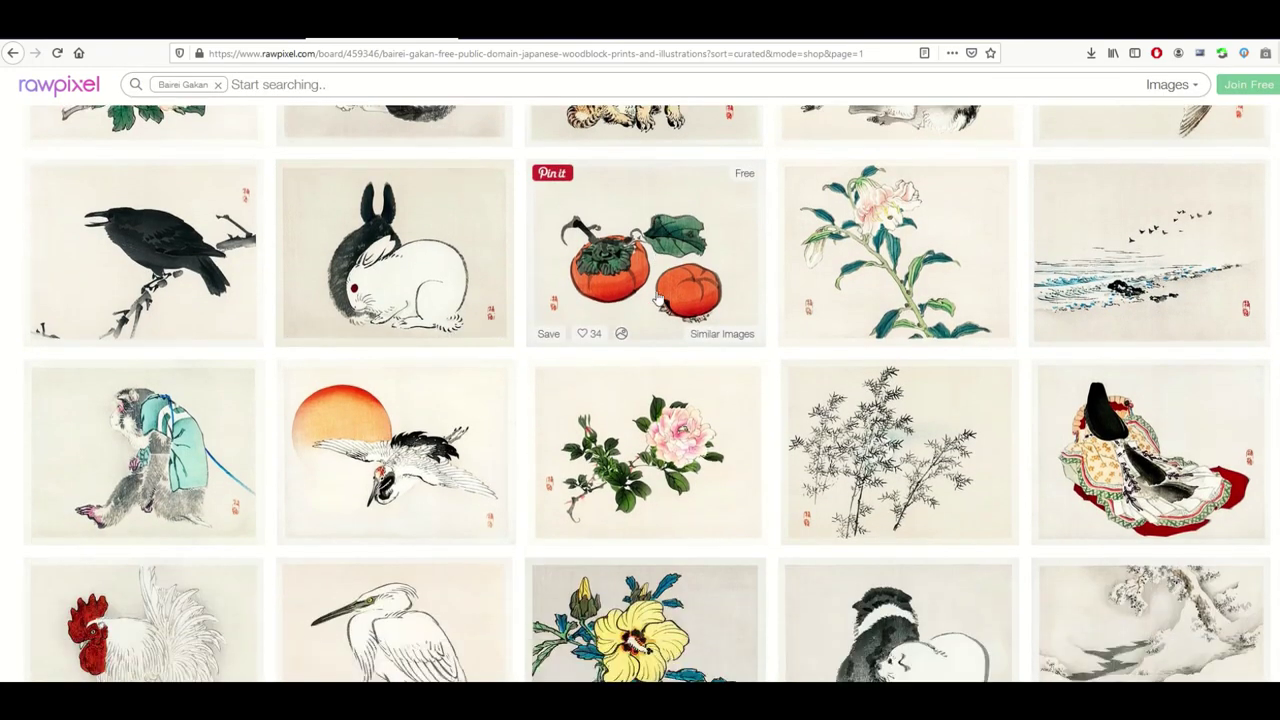
scroll(657, 296, down, 7)
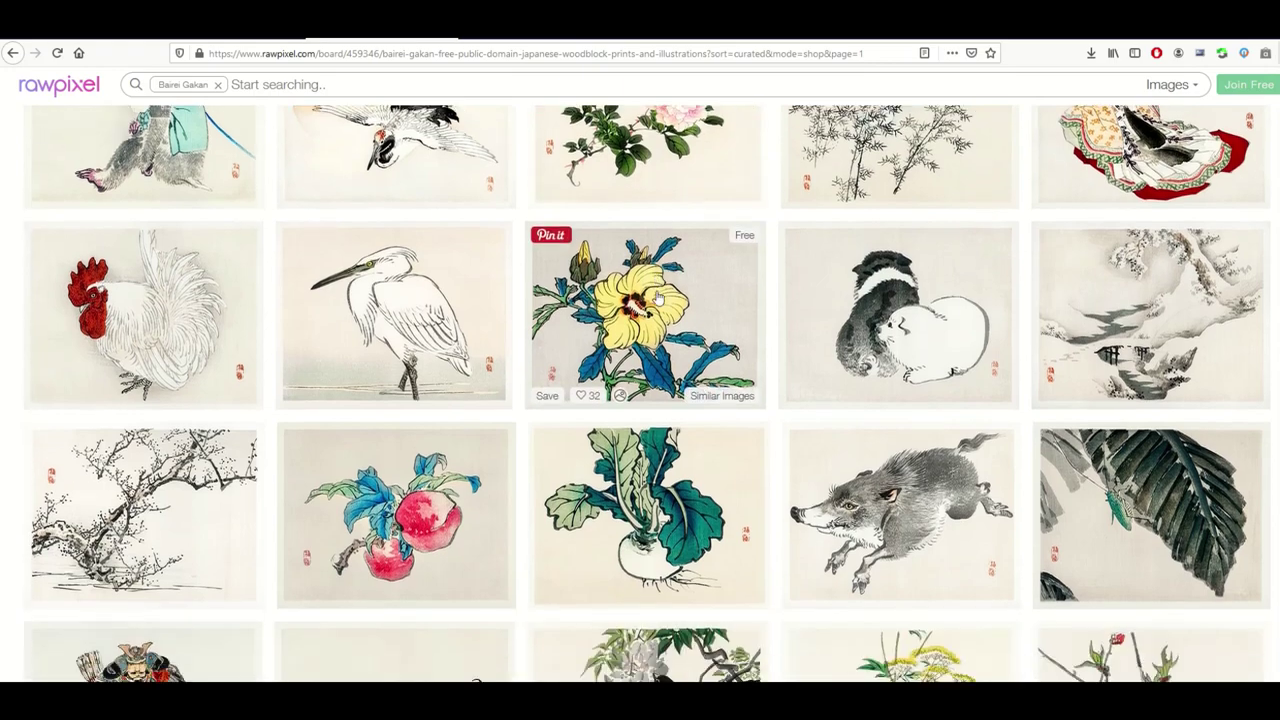
scroll(722, 300, down, 12)
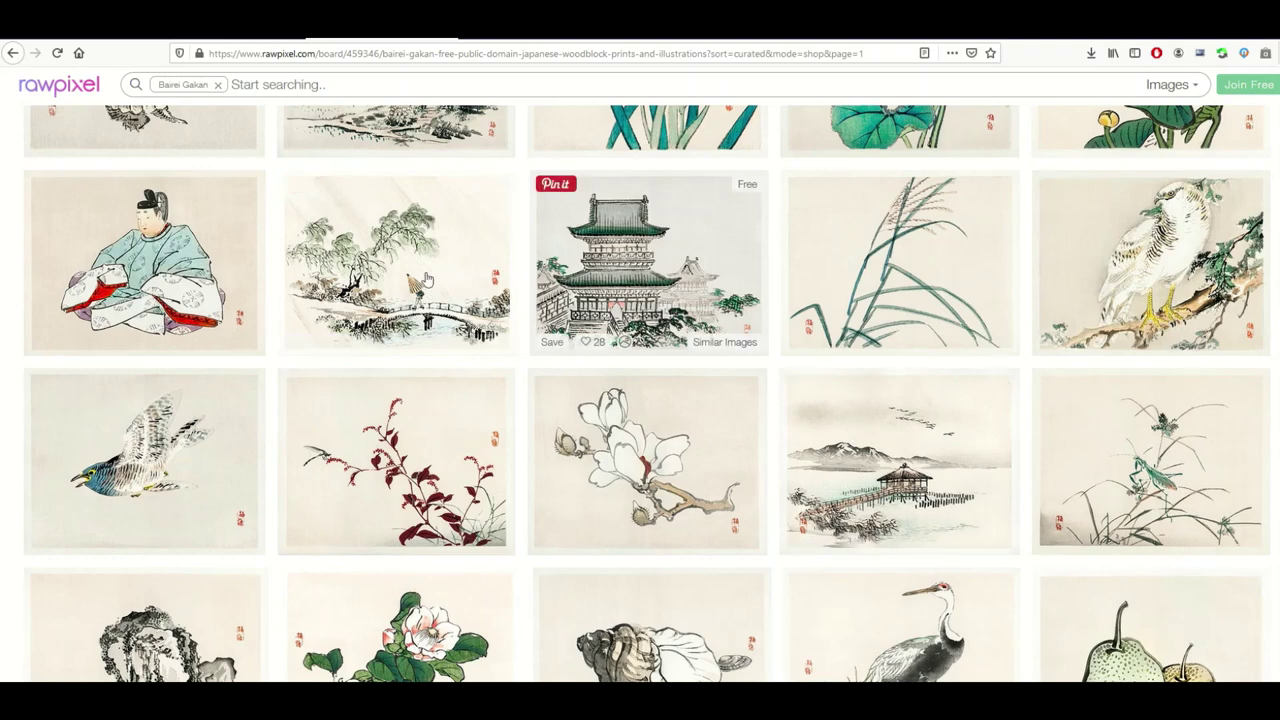
Open the willow-and-bridge print in a new tab and go to the temple print's page
right_click(388, 256)
click(429, 277)
click(488, 38)
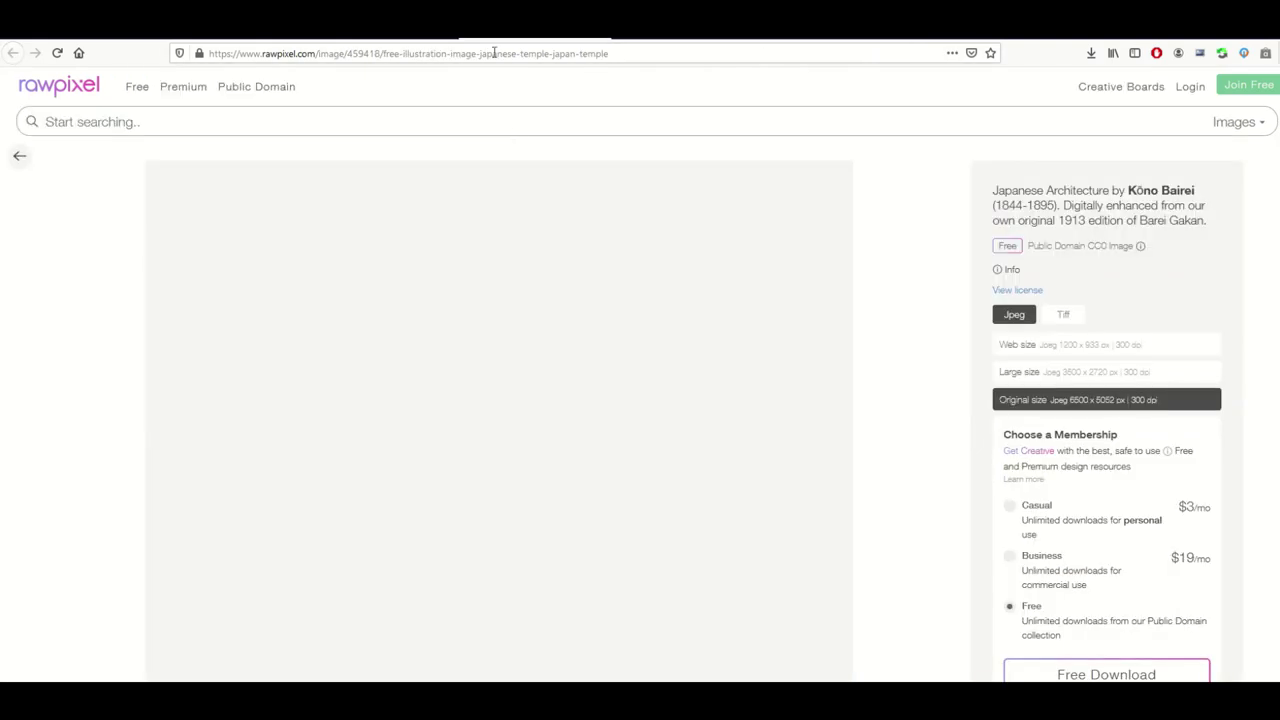
Save the Japanese temple print as a 36.5 MB original-size JPEG
scroll(540, 274, down, 1)
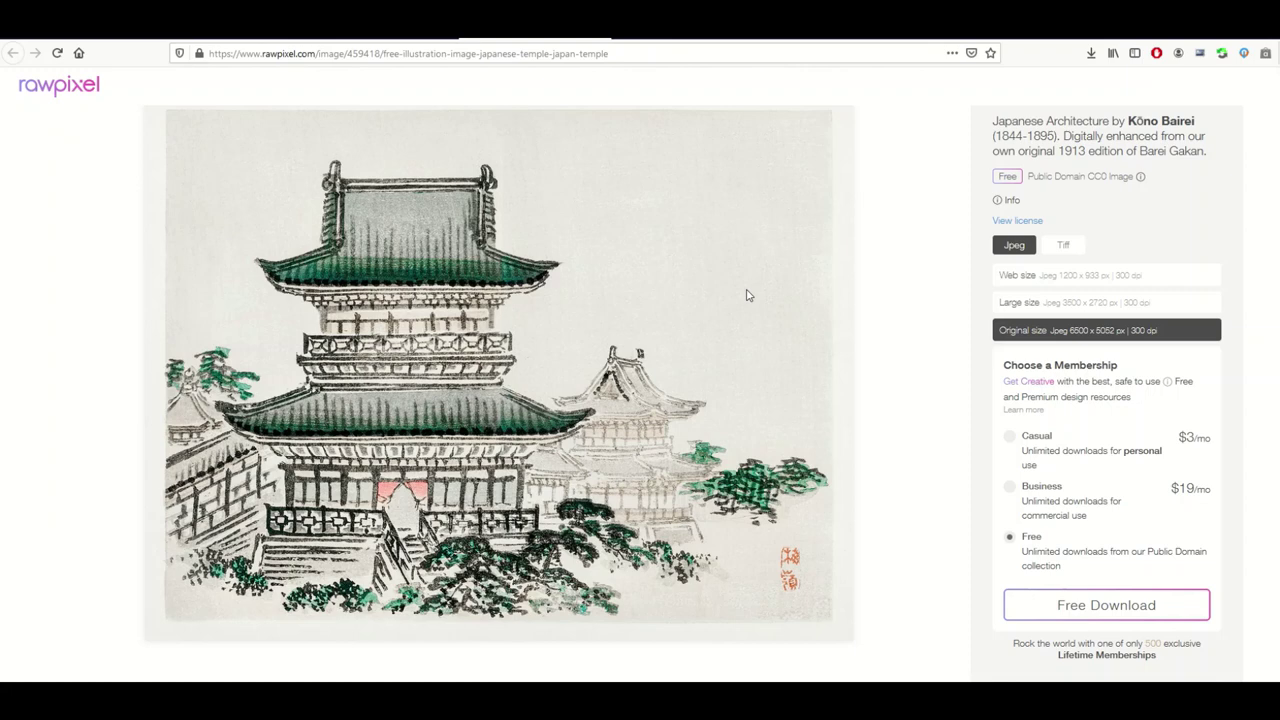
scroll(600, 308, up, 1)
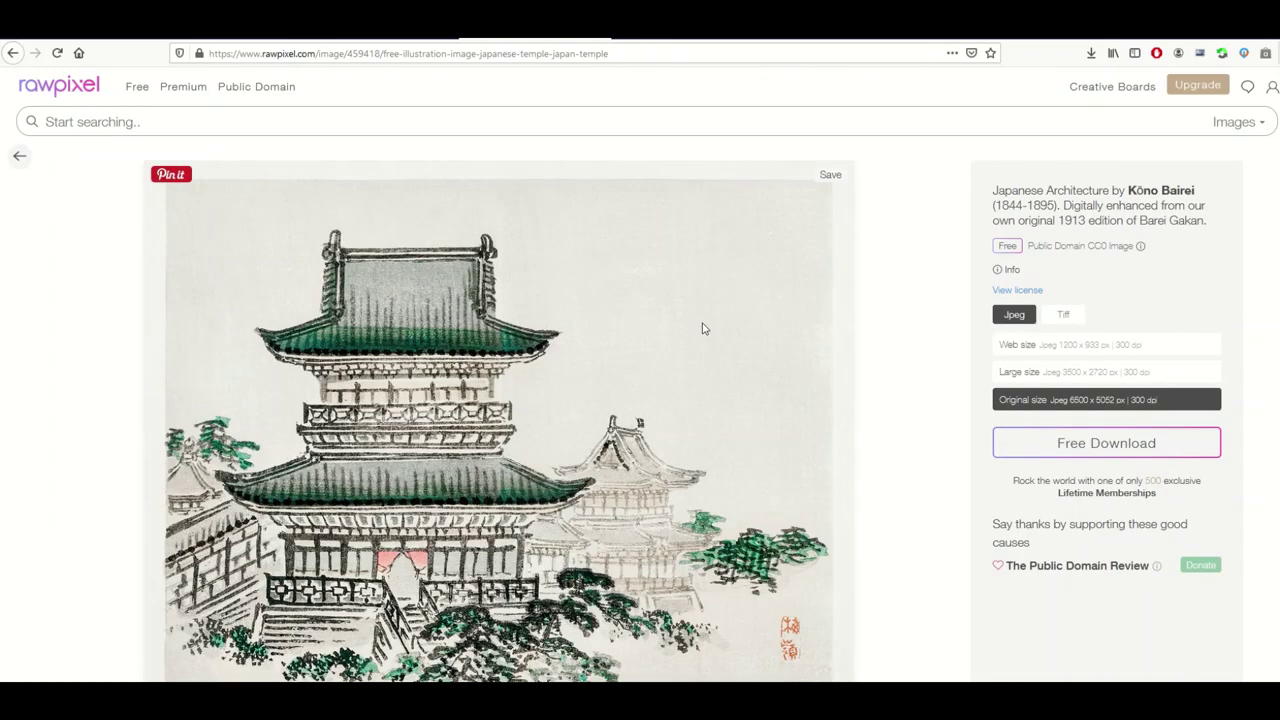
scroll(863, 328, down, 1)
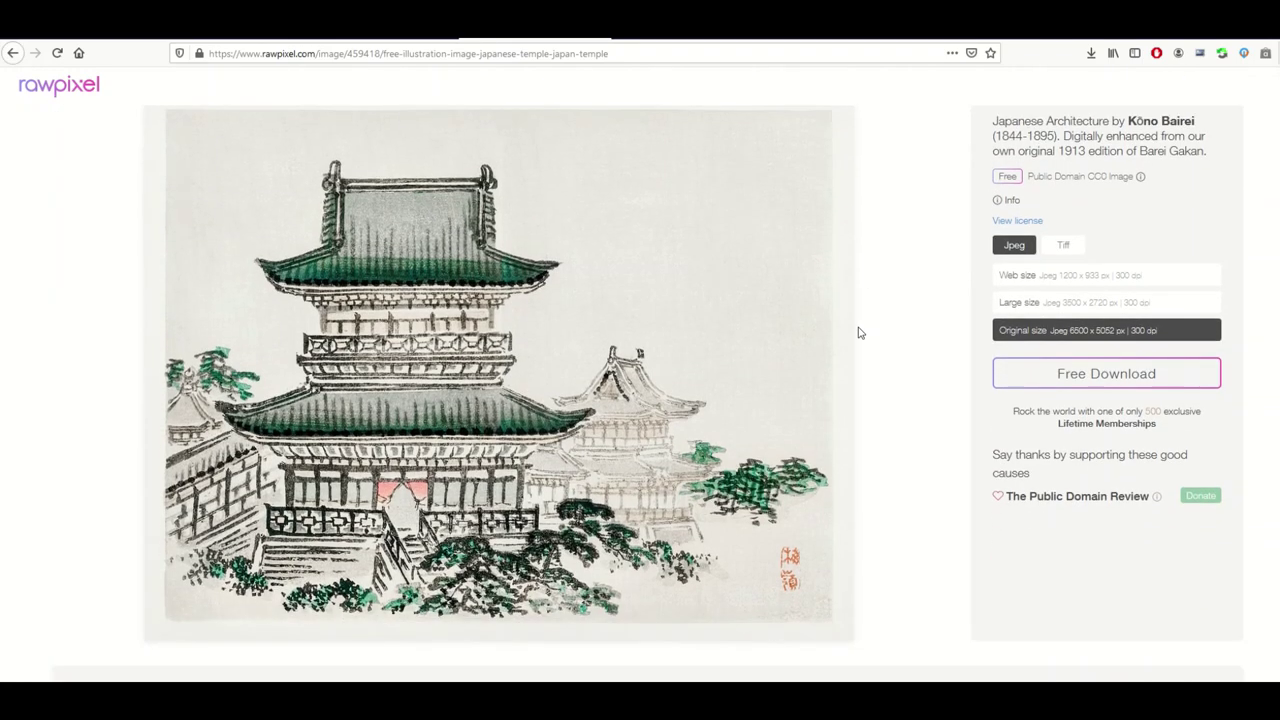
click(1106, 376)
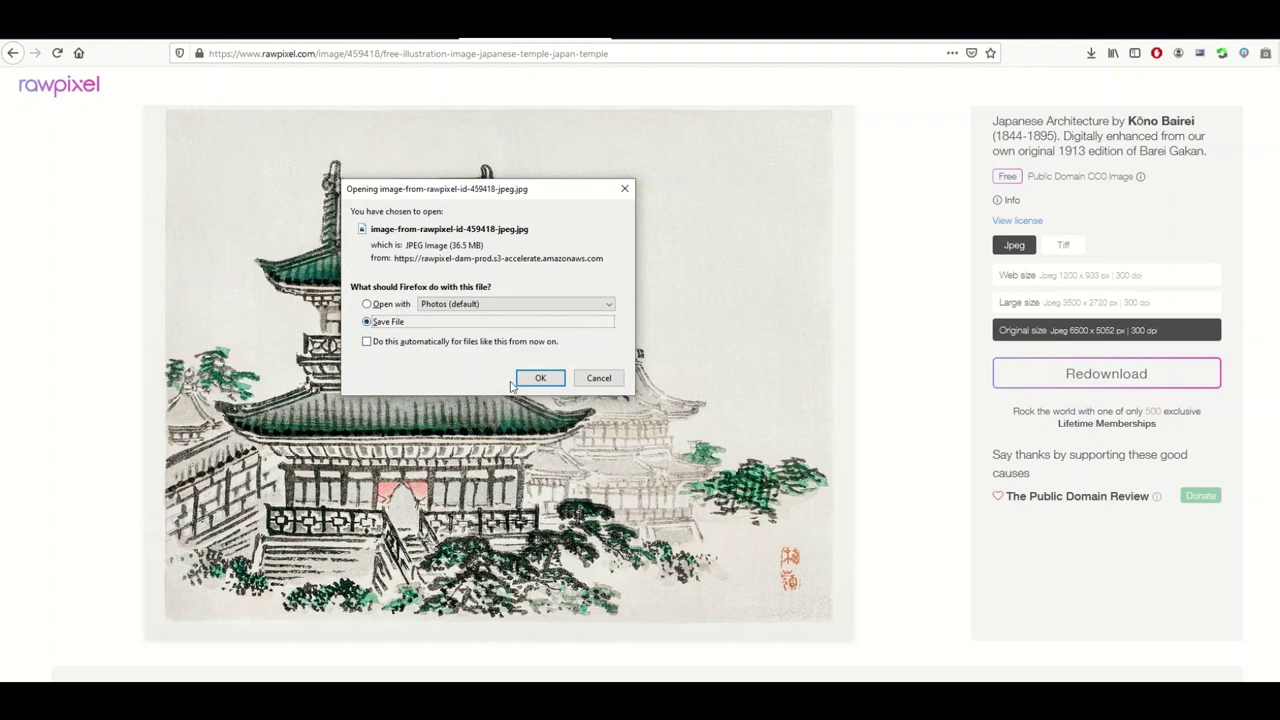
click(531, 378)
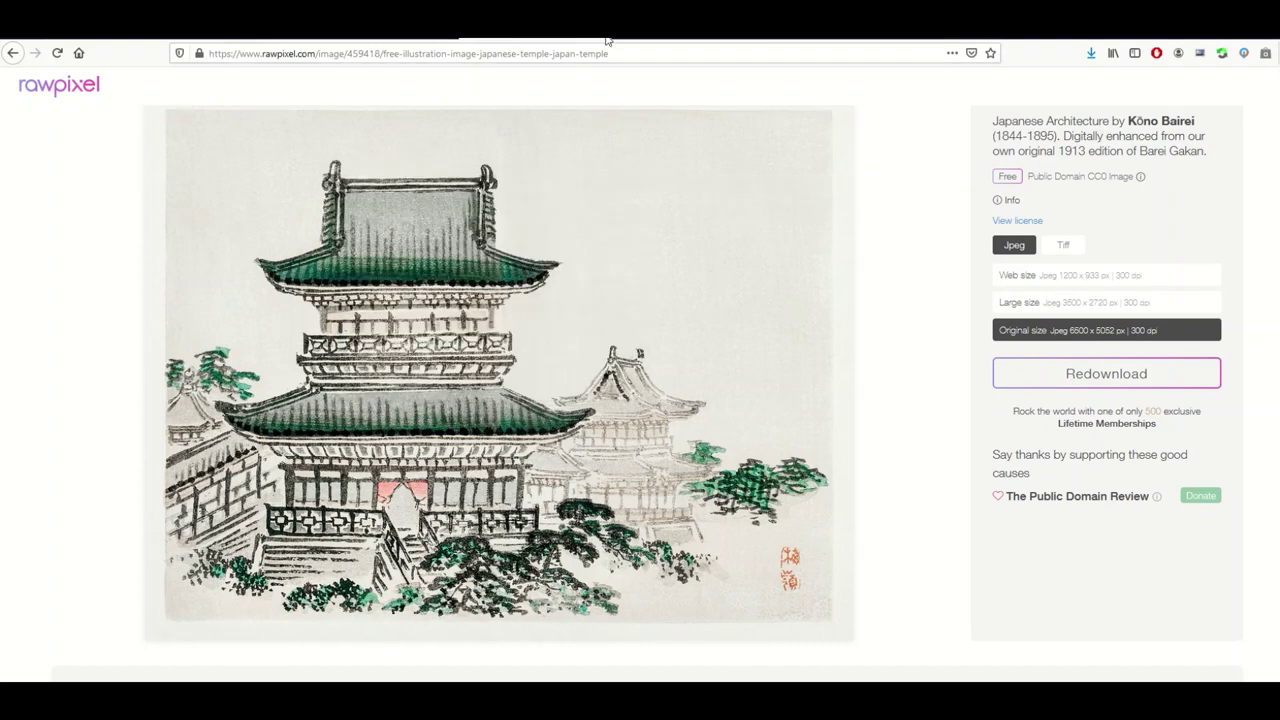
key(alt+Left)
Download 'A man crossing the bridge' at original size, backing out of the Upgrade page
scroll(522, 224, down, 1)
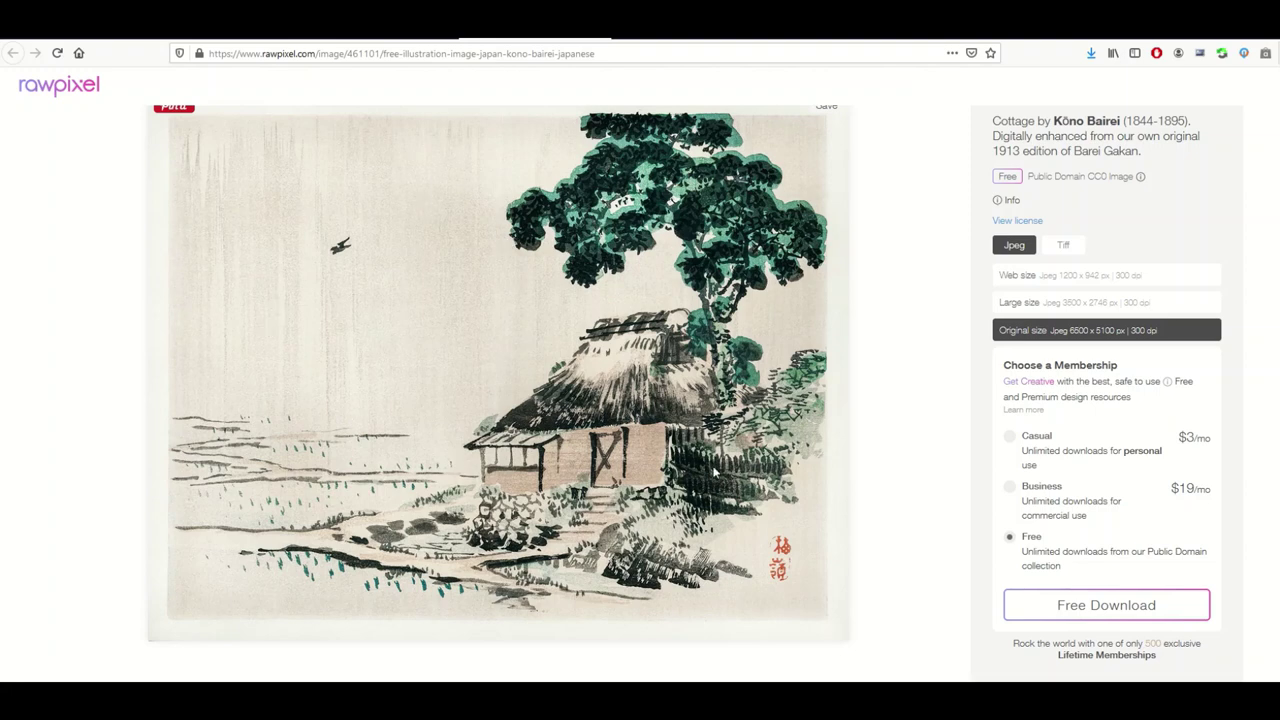
scroll(956, 518, up, 1)
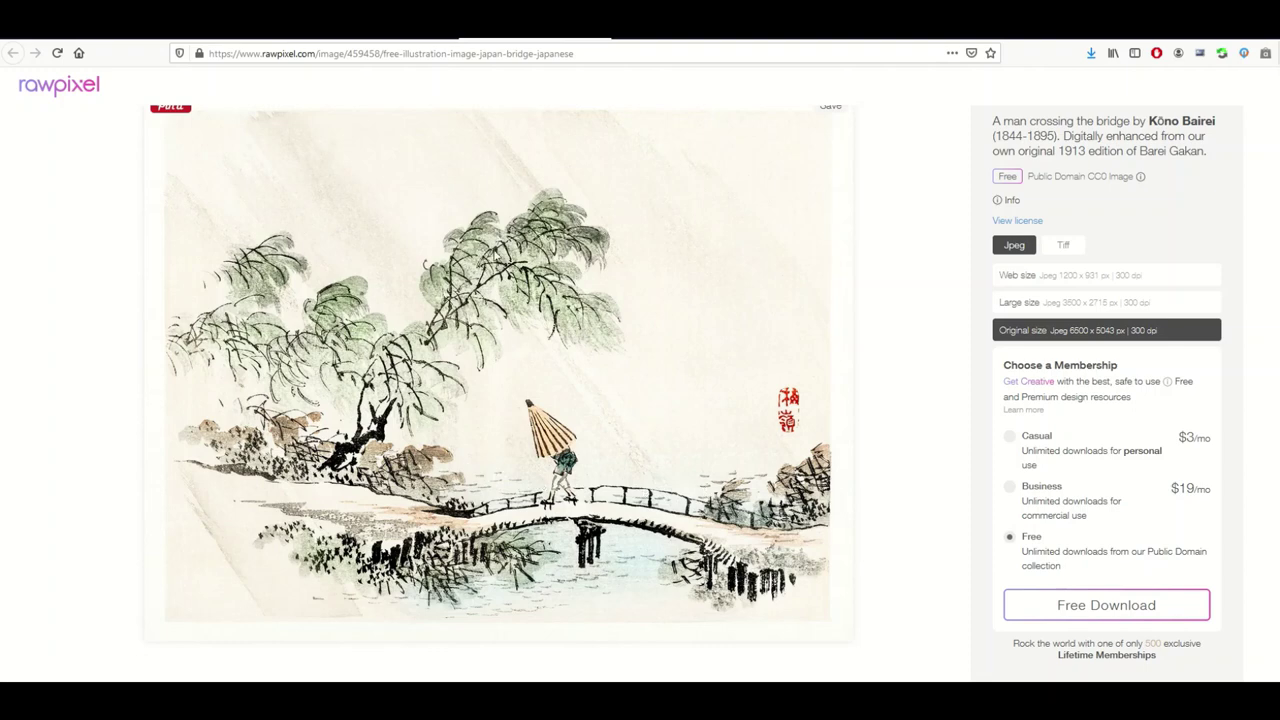
click(1062, 606)
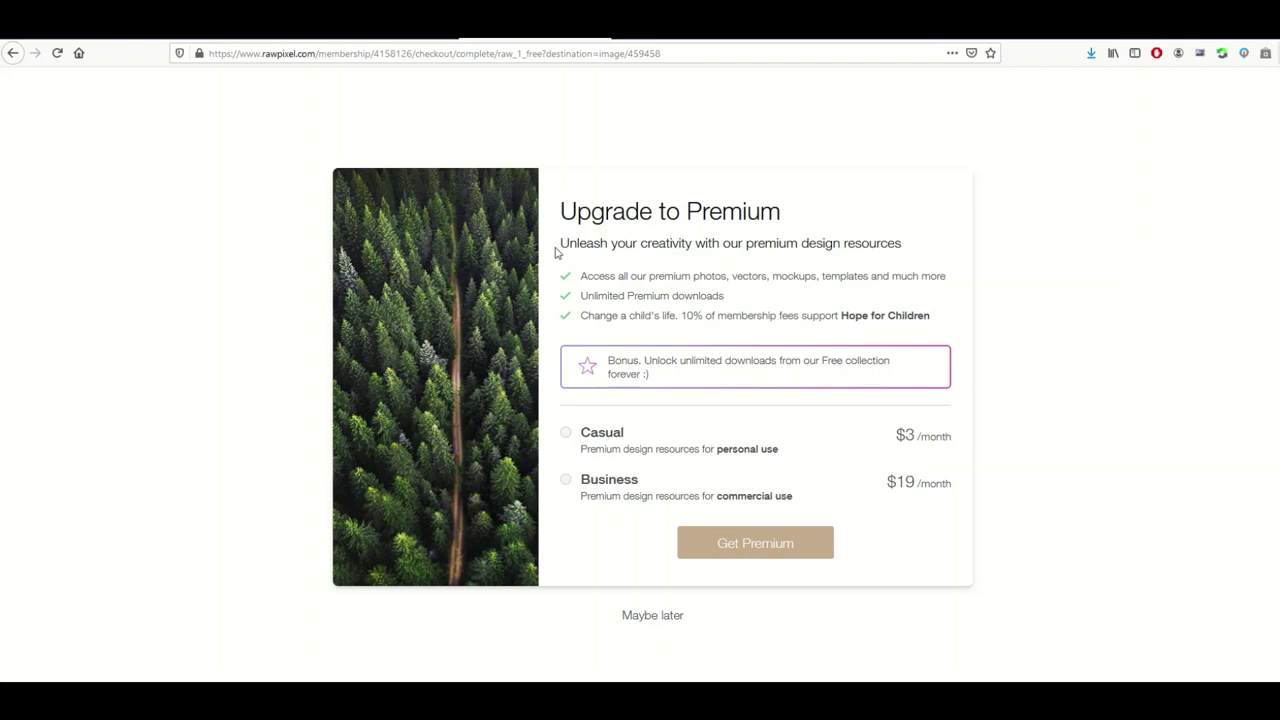
key(alt+Left)
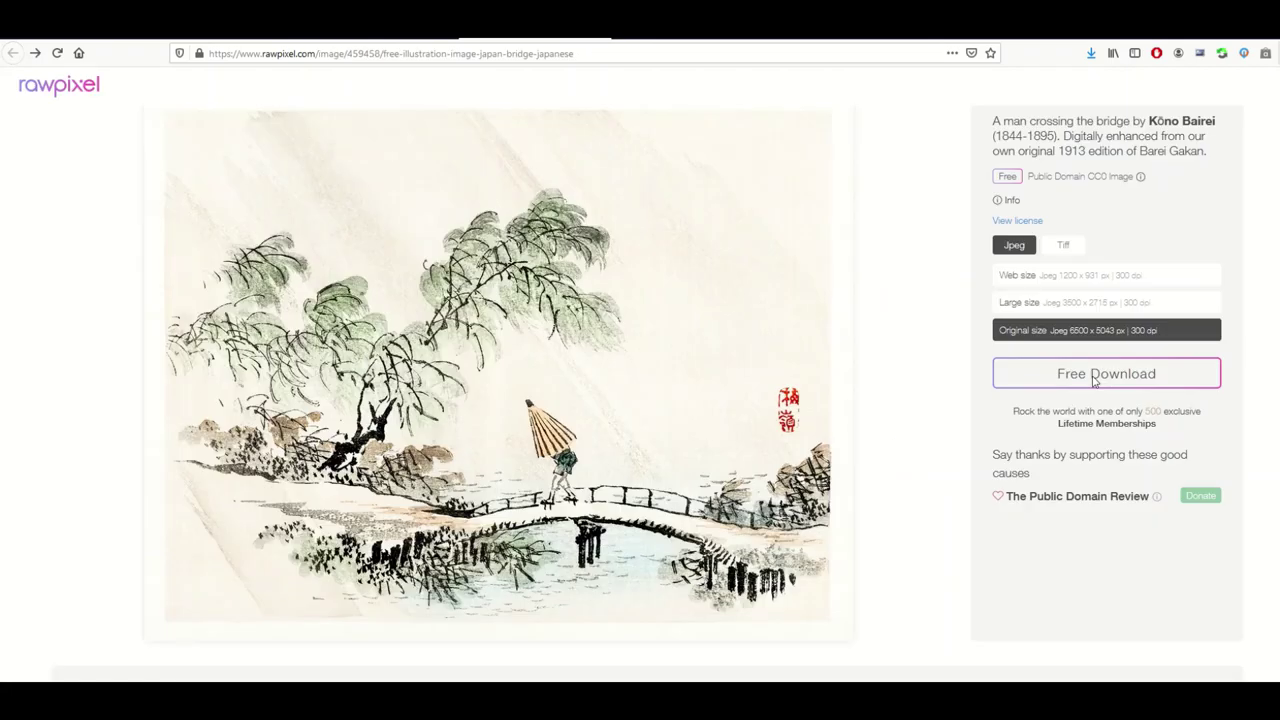
click(1094, 377)
key(Return)
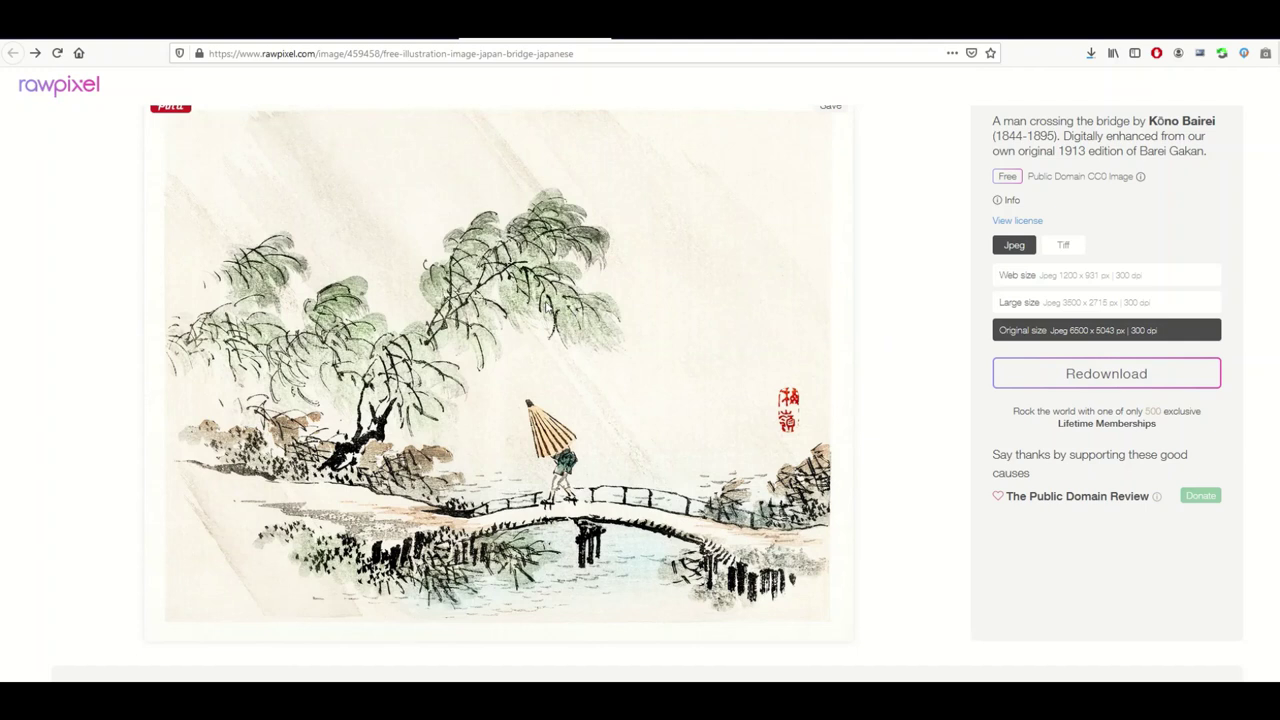
scroll(640, 380, up, 2)
scroll(376, 290, down, 2)
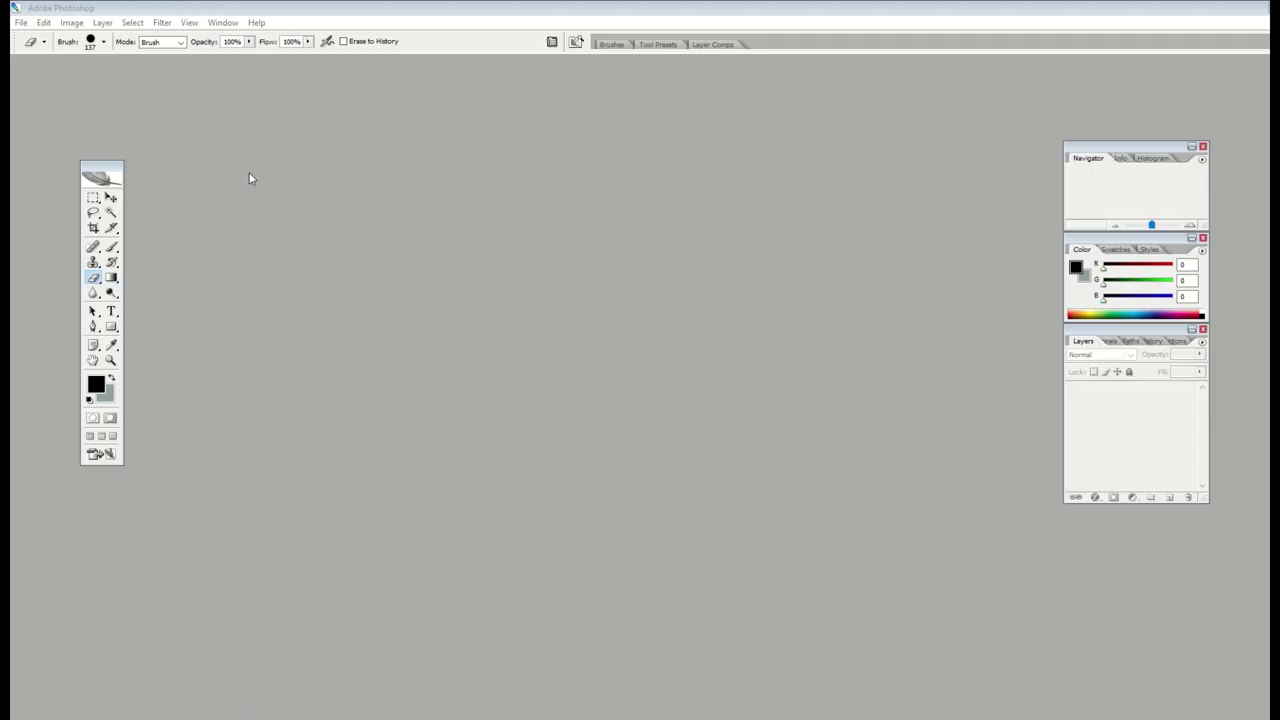
Create a transparent 10 × 13 in, 300 dpi document and maximize its window
click(20, 22)
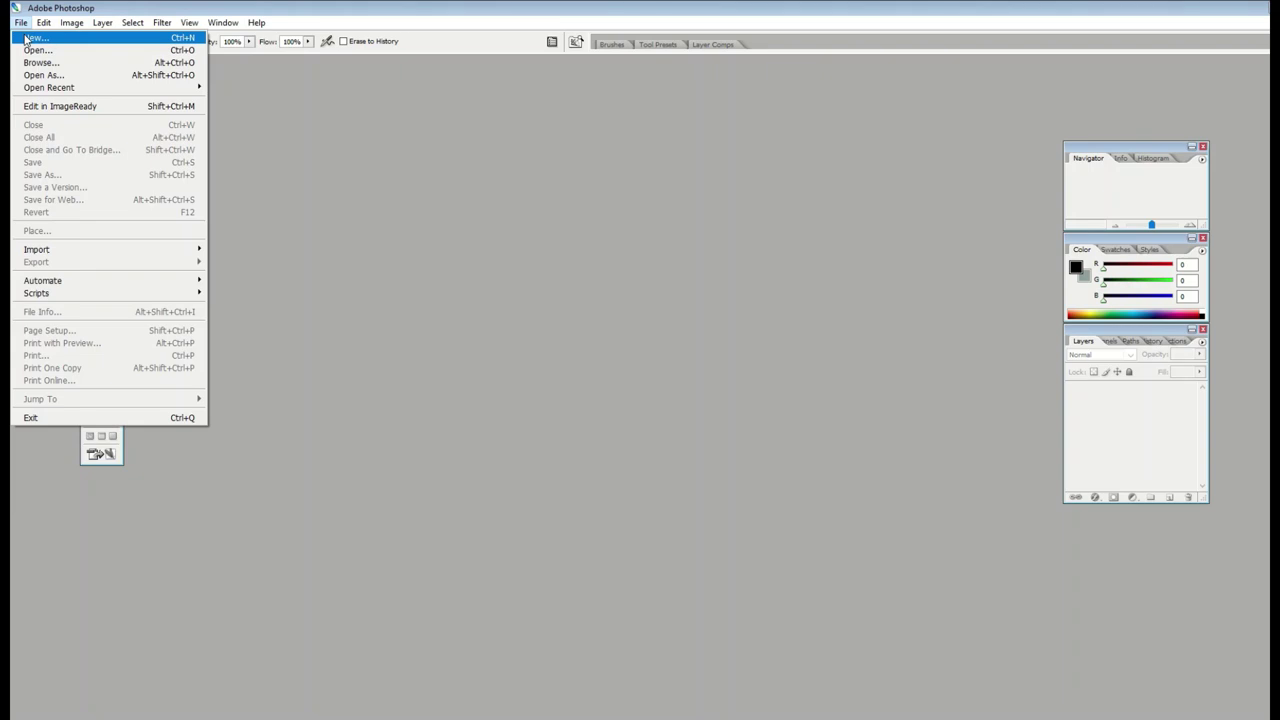
click(35, 37)
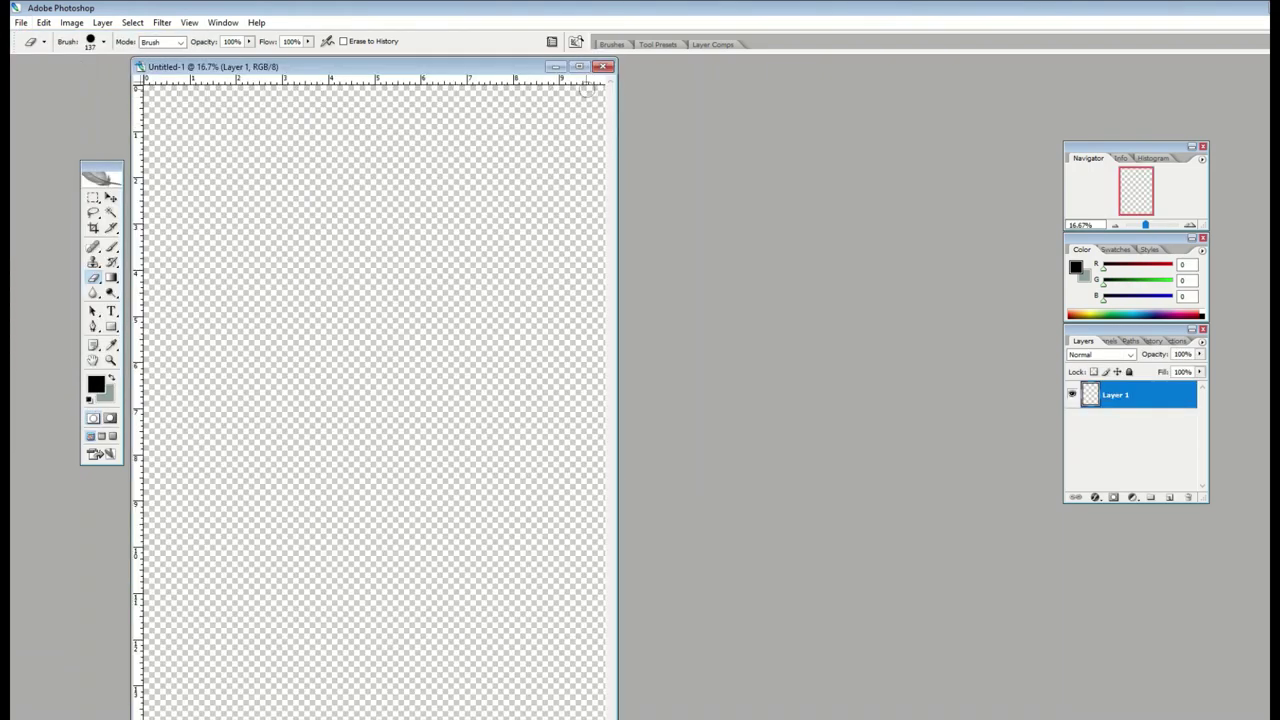
click(579, 67)
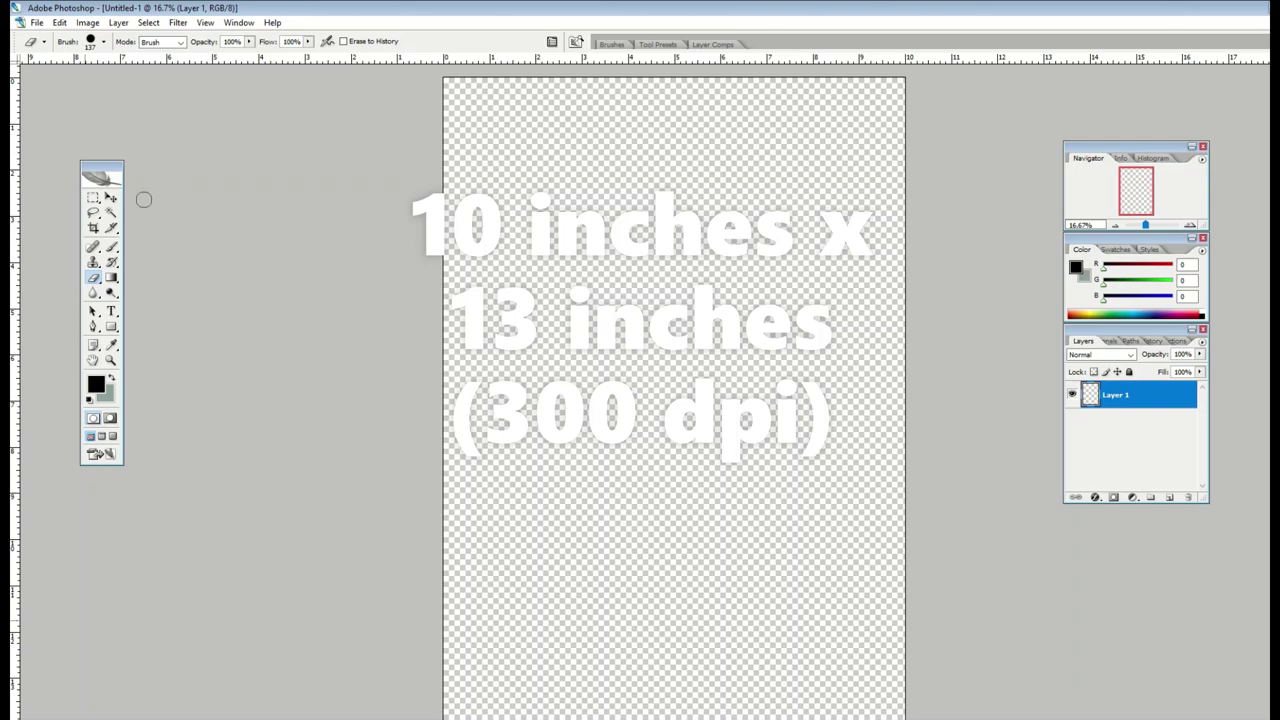
Place the downloaded Japanese temple print into Untitled-1 and commit it as a layer
click(36, 22)
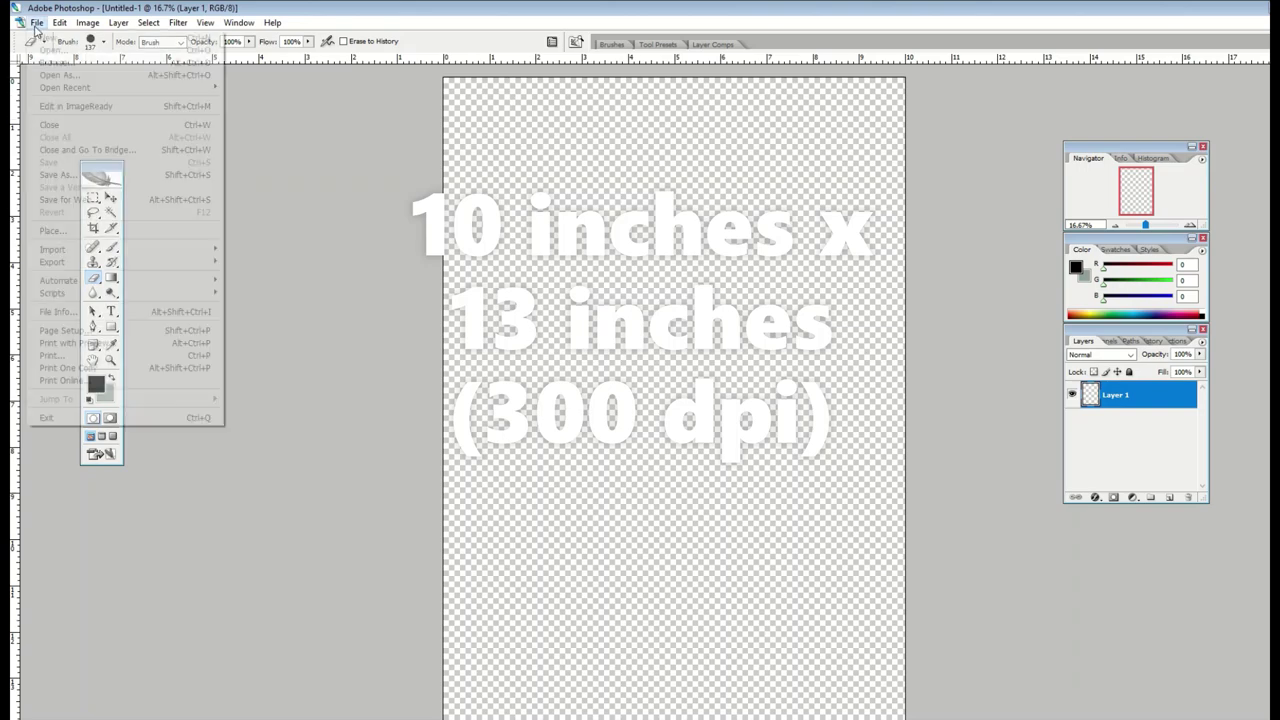
click(74, 232)
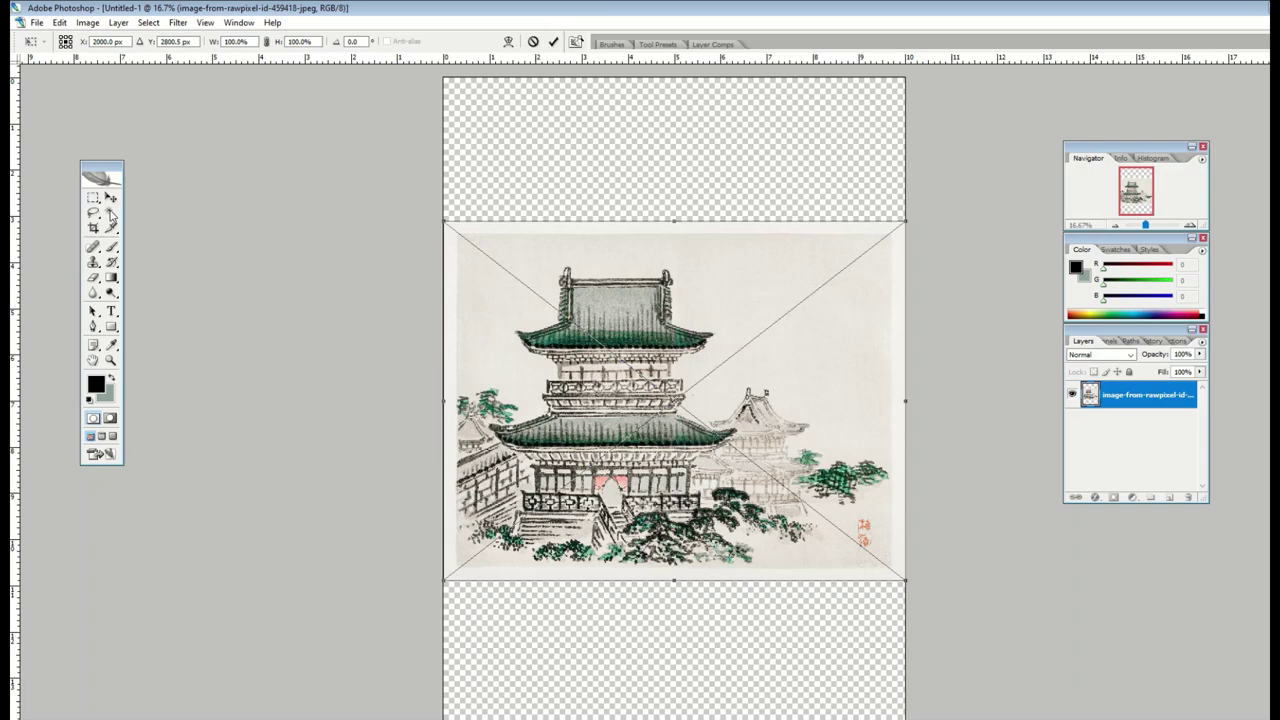
click(111, 199)
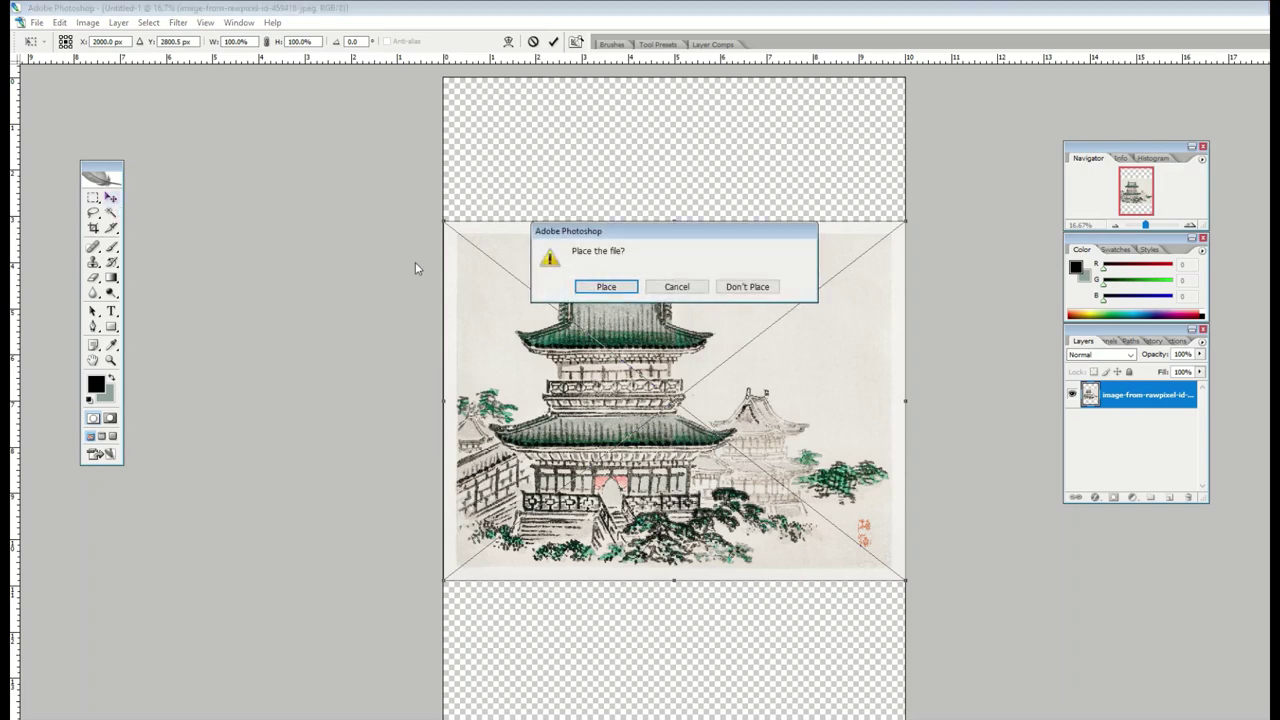
click(605, 289)
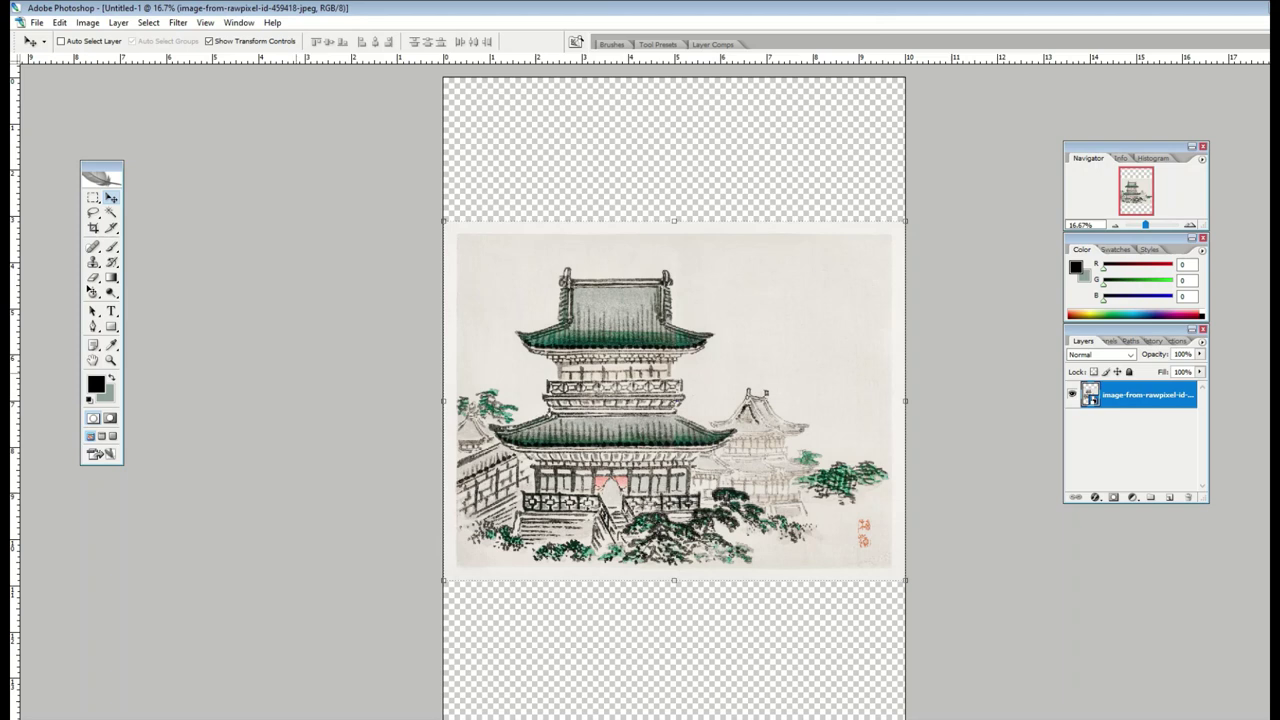
Rasterize the temple layer and erase its off-white background with the Magic Eraser
drag(93, 283, 150, 307)
click(461, 336)
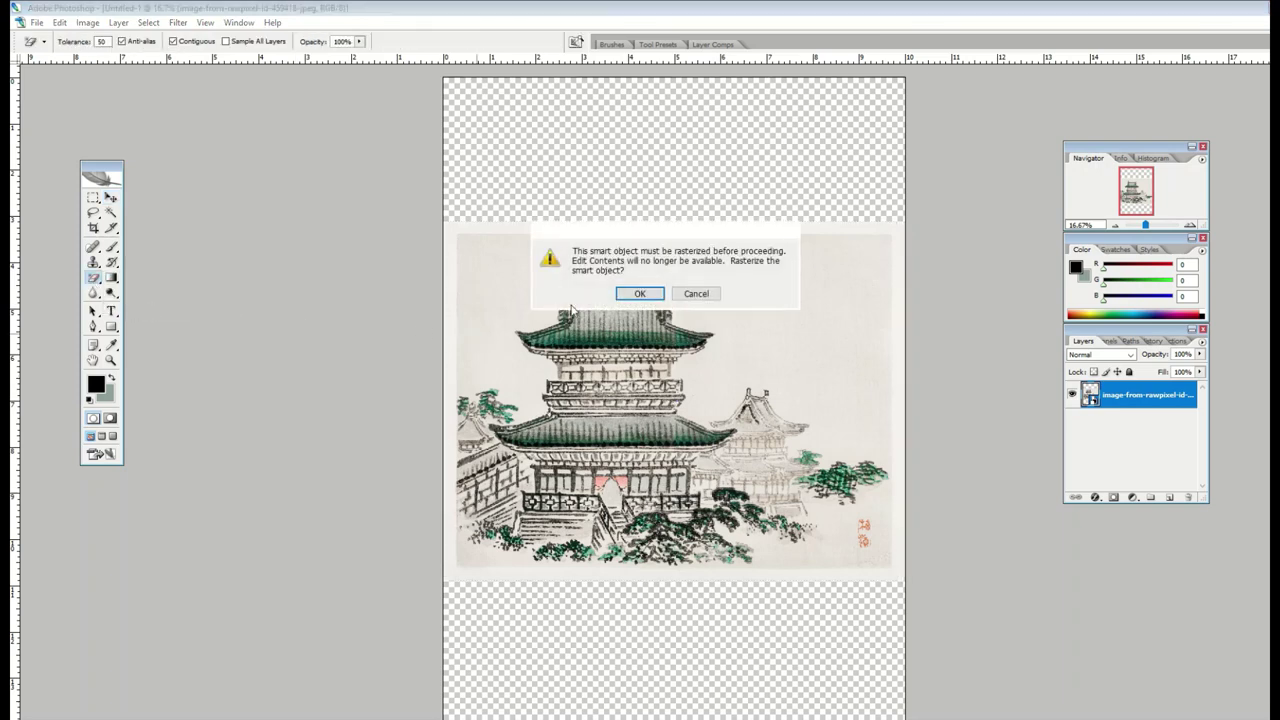
click(615, 290)
click(456, 328)
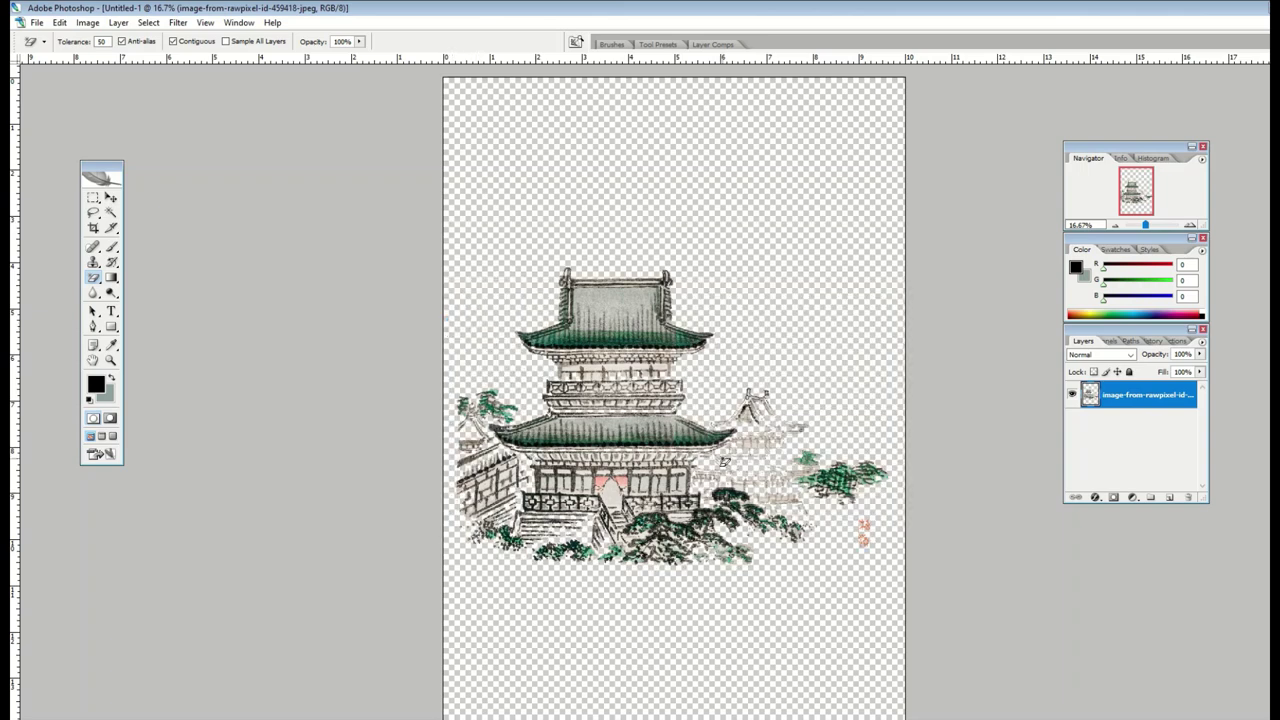
Add a new layer beneath the temple and set the foreground colour to magenta
click(1169, 497)
drag(1132, 400, 1134, 428)
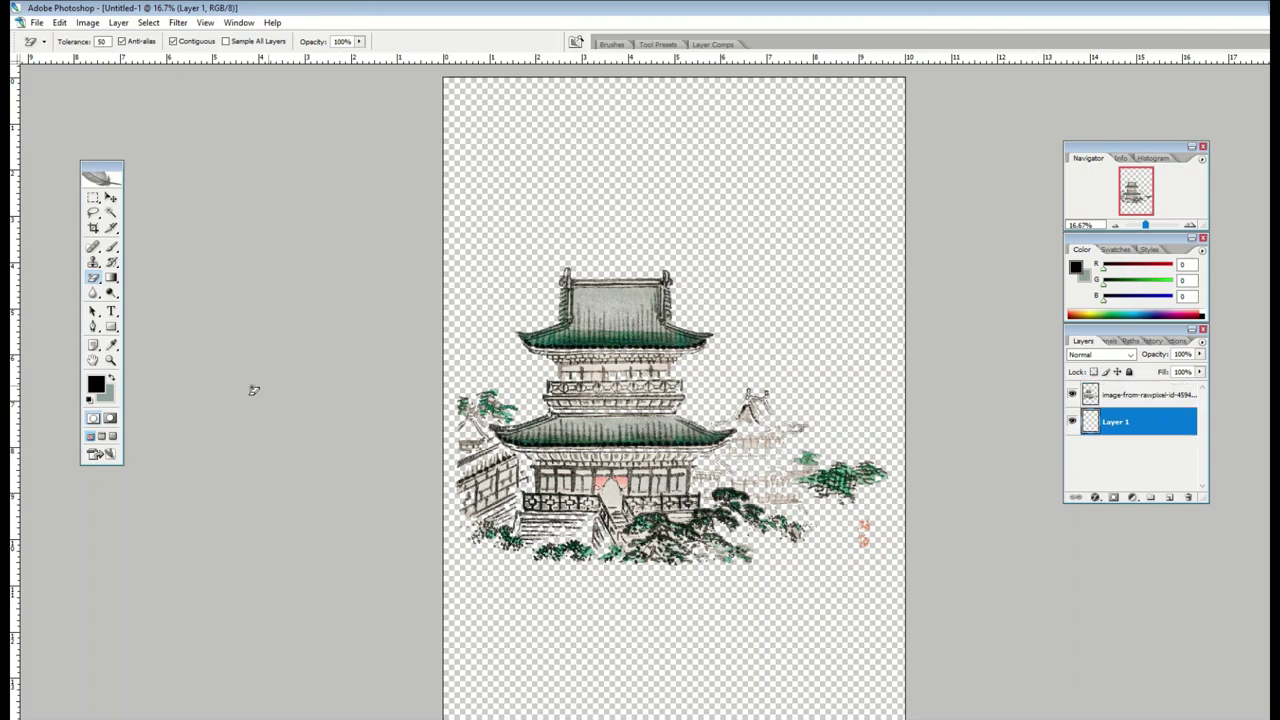
key(i)
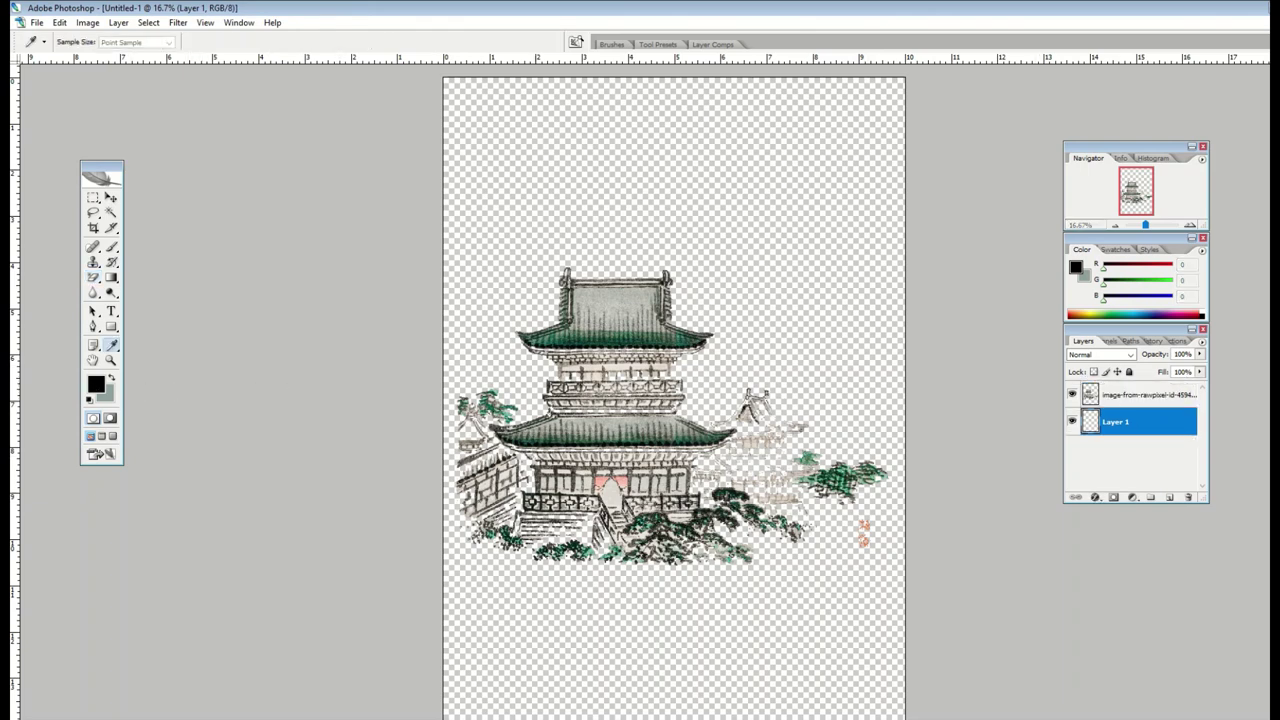
click(95, 384)
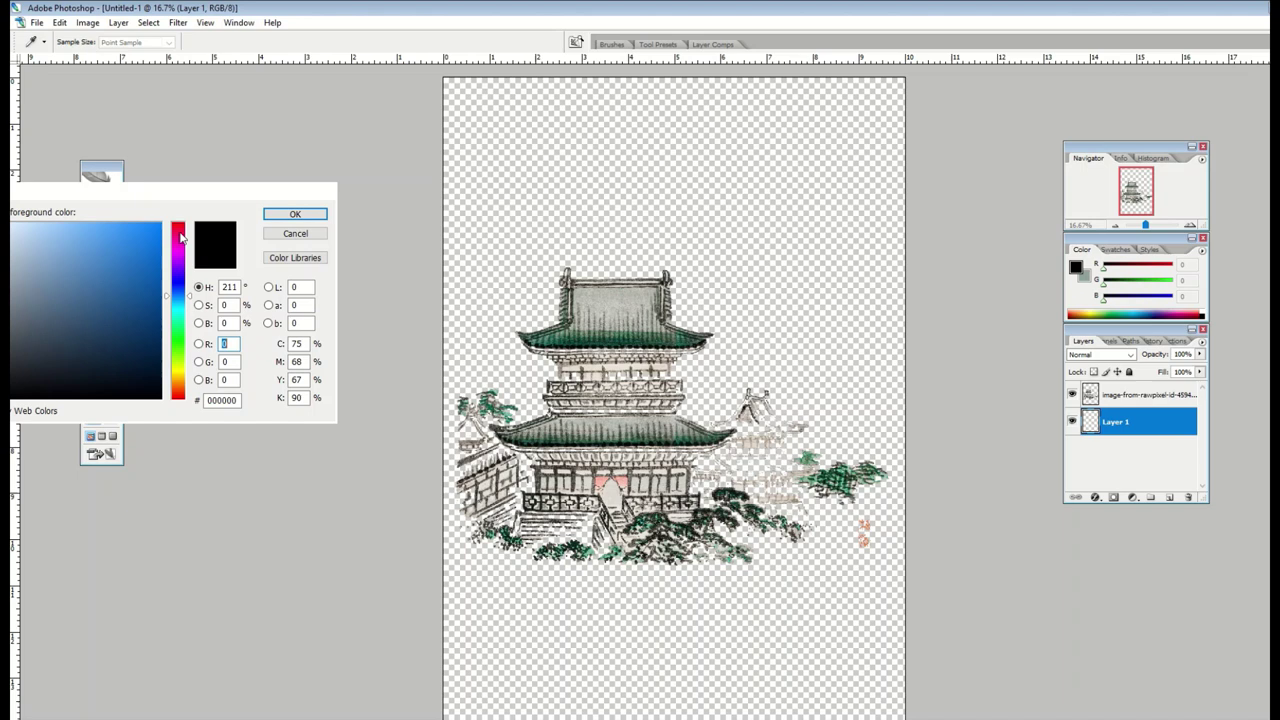
drag(134, 196, 194, 200)
click(229, 224)
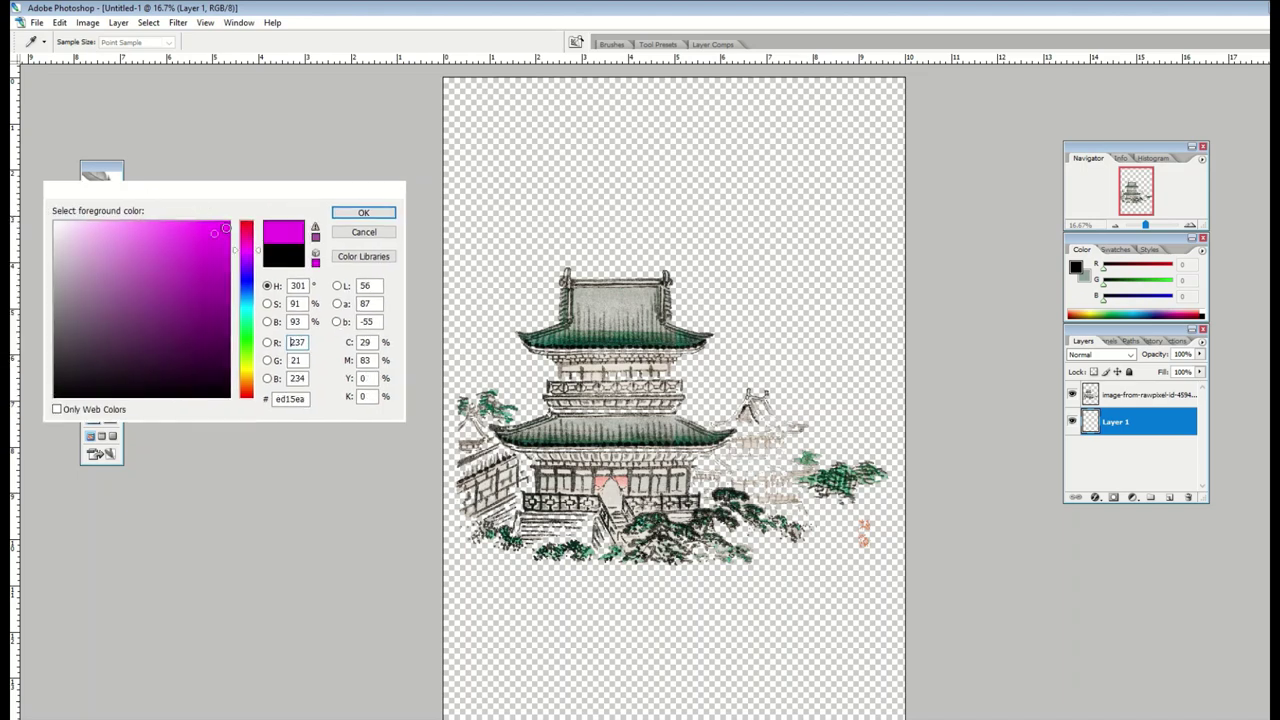
key(Return)
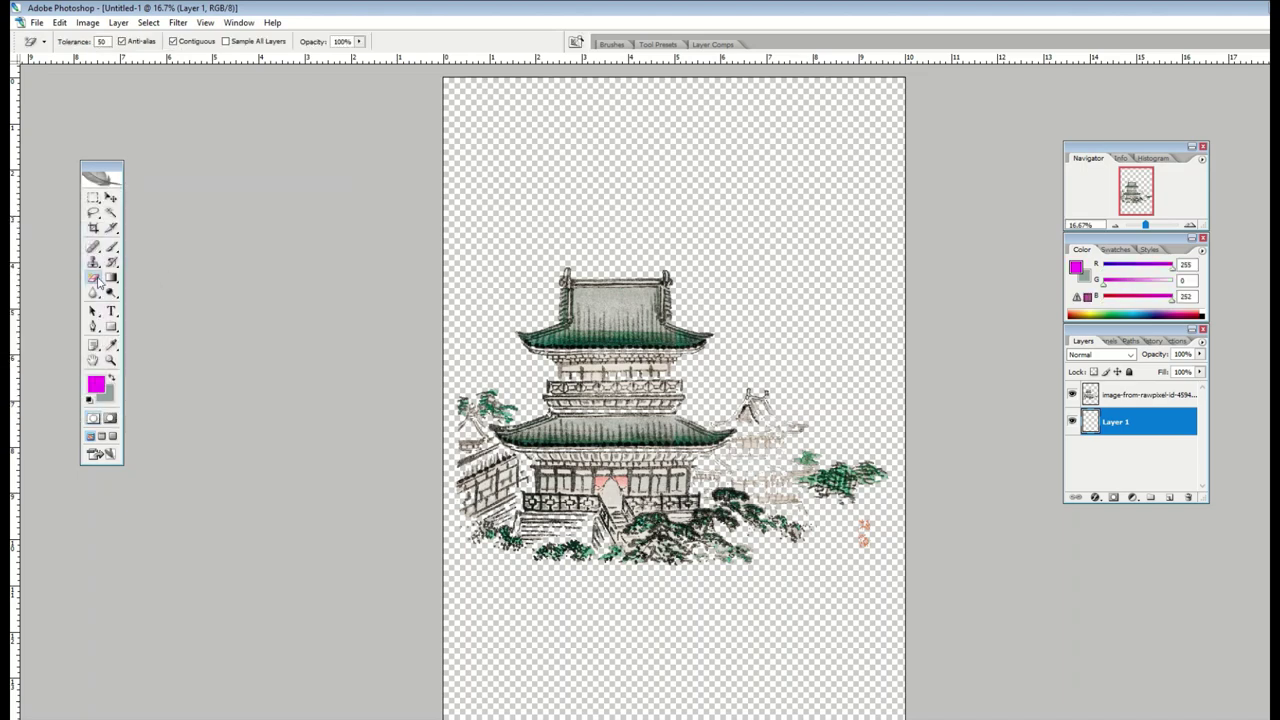
Fill Layer 1 with magenta using the Paint Bucket, then reselect the temple layer
drag(111, 279, 150, 290)
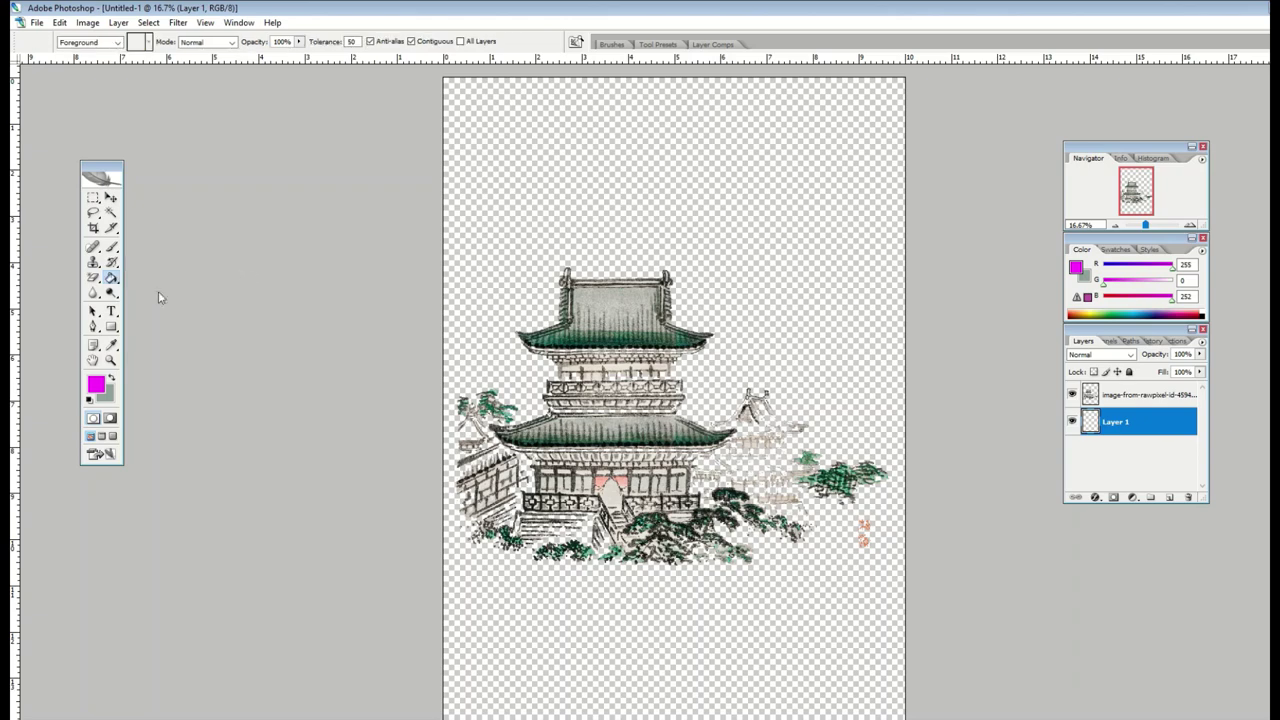
click(470, 278)
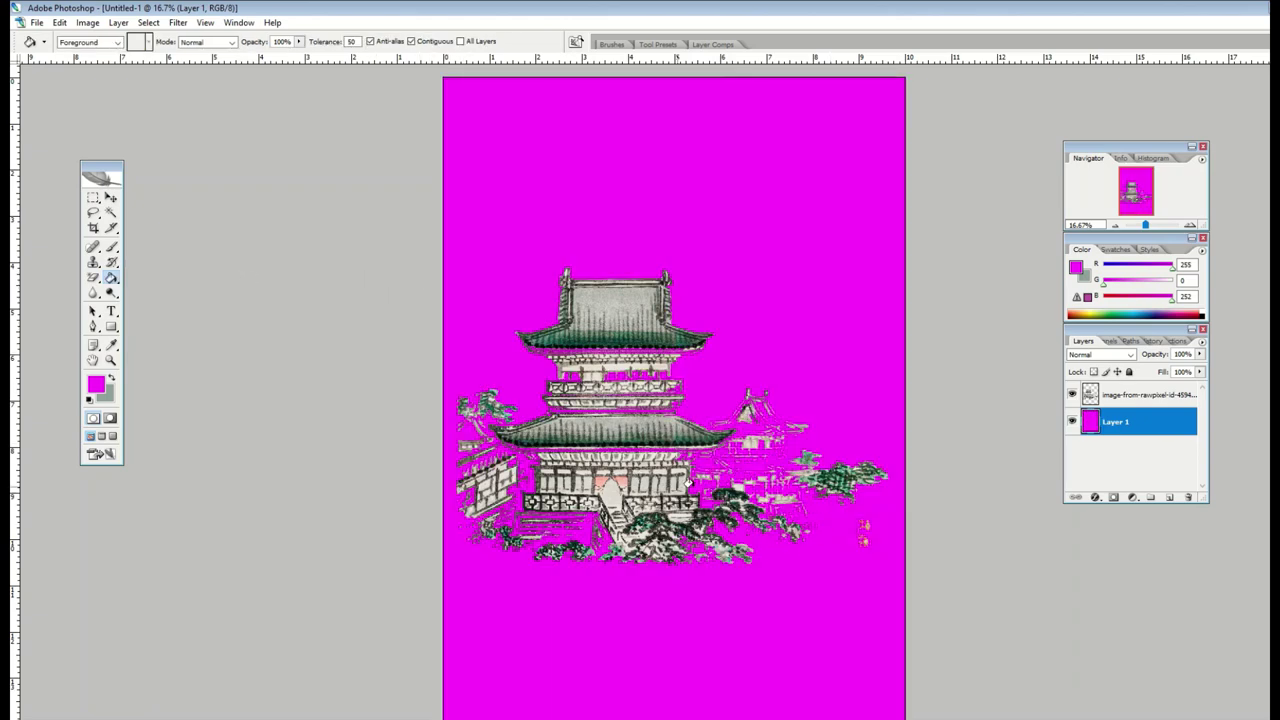
click(1115, 398)
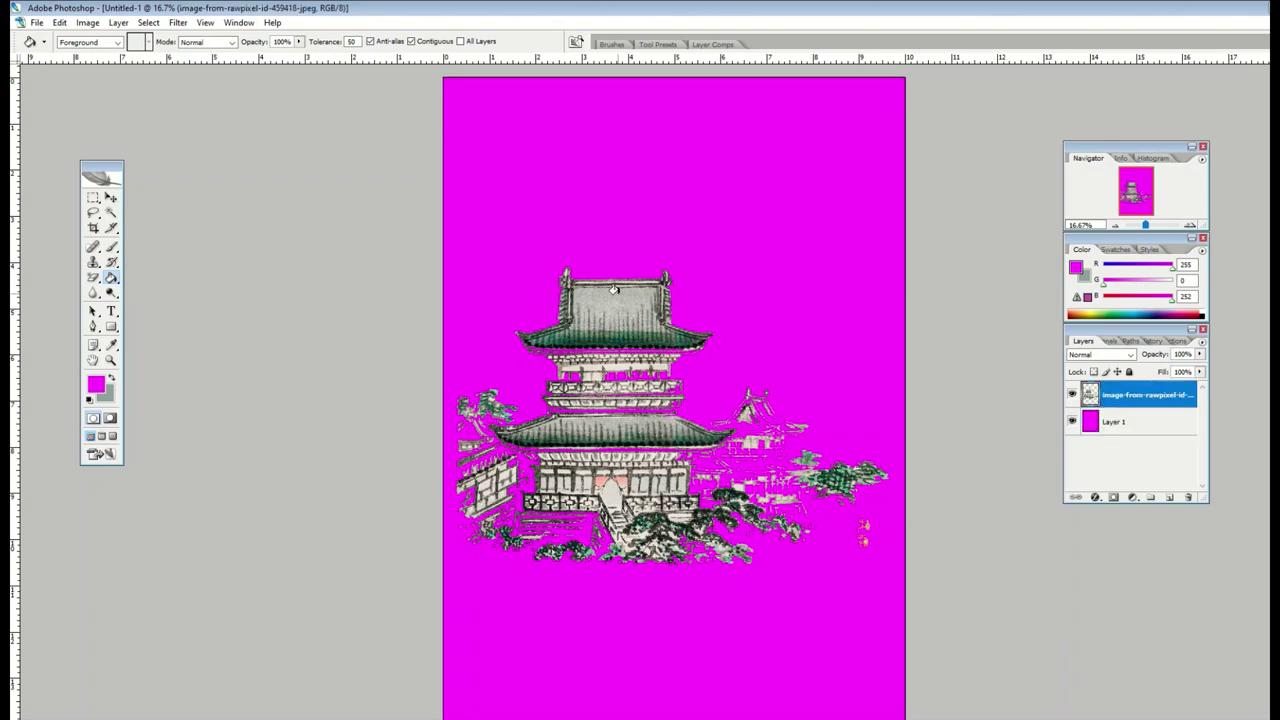
Delete the erased temple layer and place a fresh copy of the temple painting
click(59, 23)
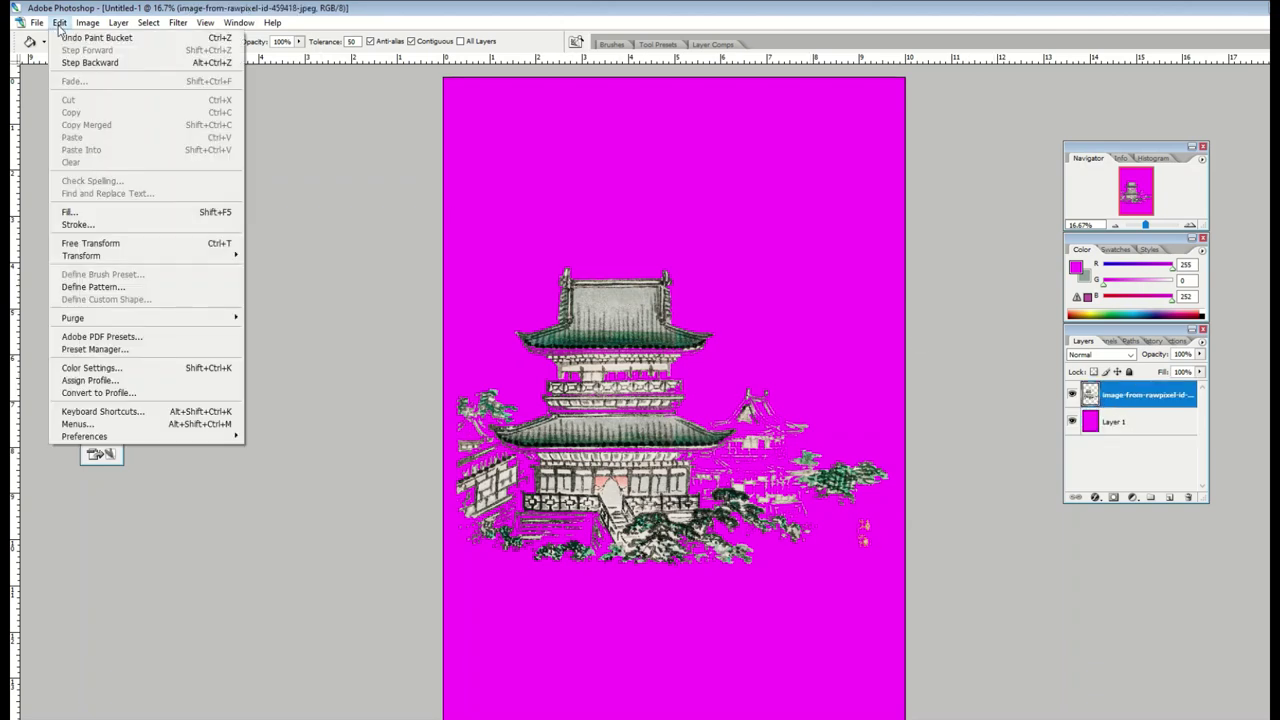
click(58, 26)
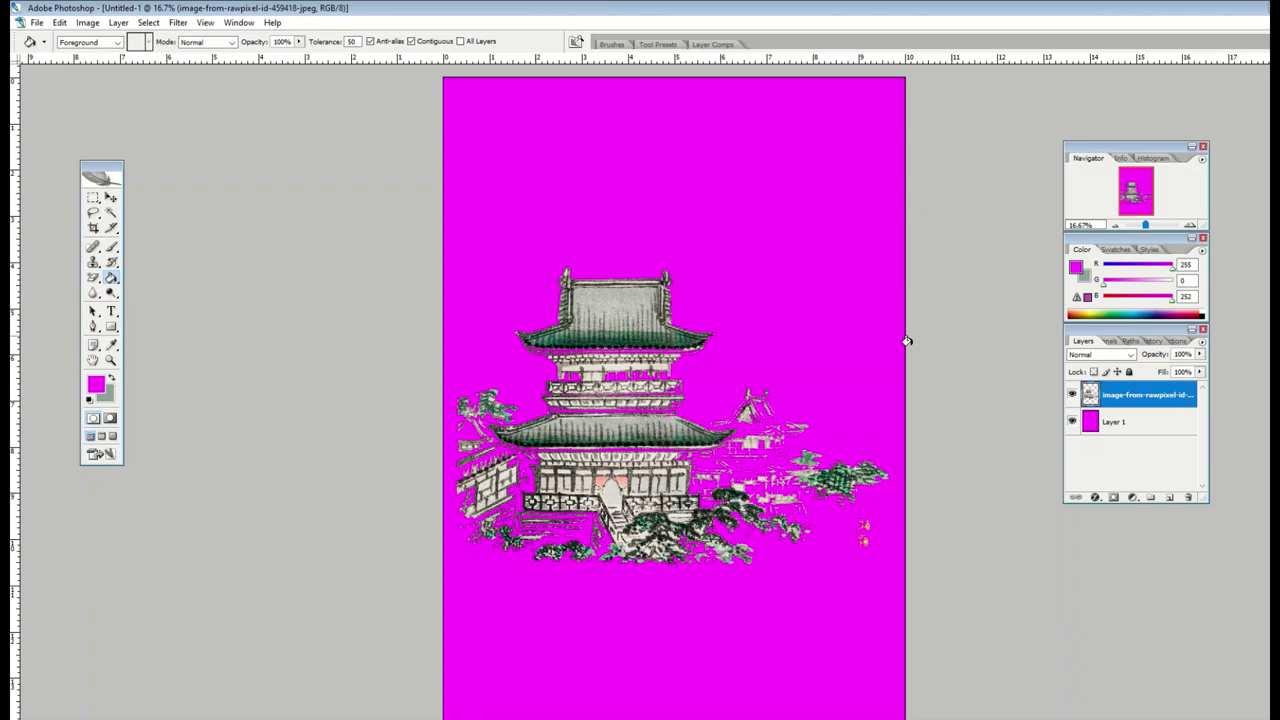
right_click(1115, 403)
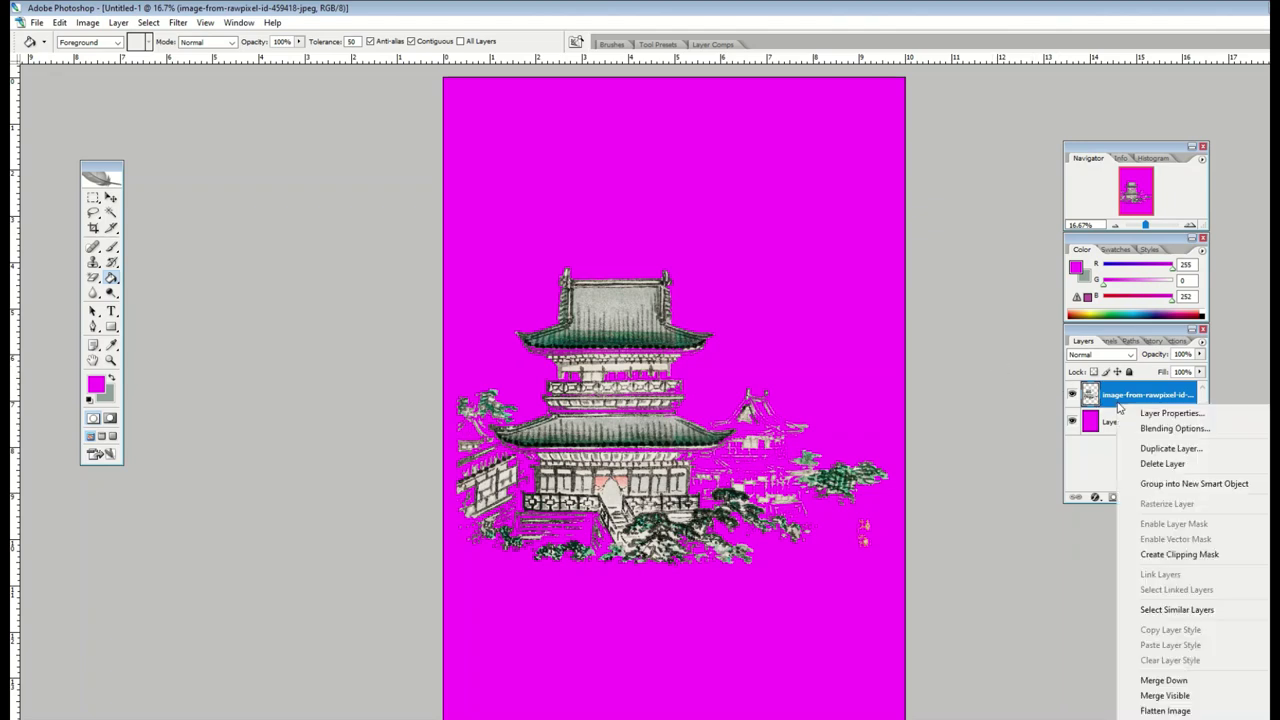
click(1140, 463)
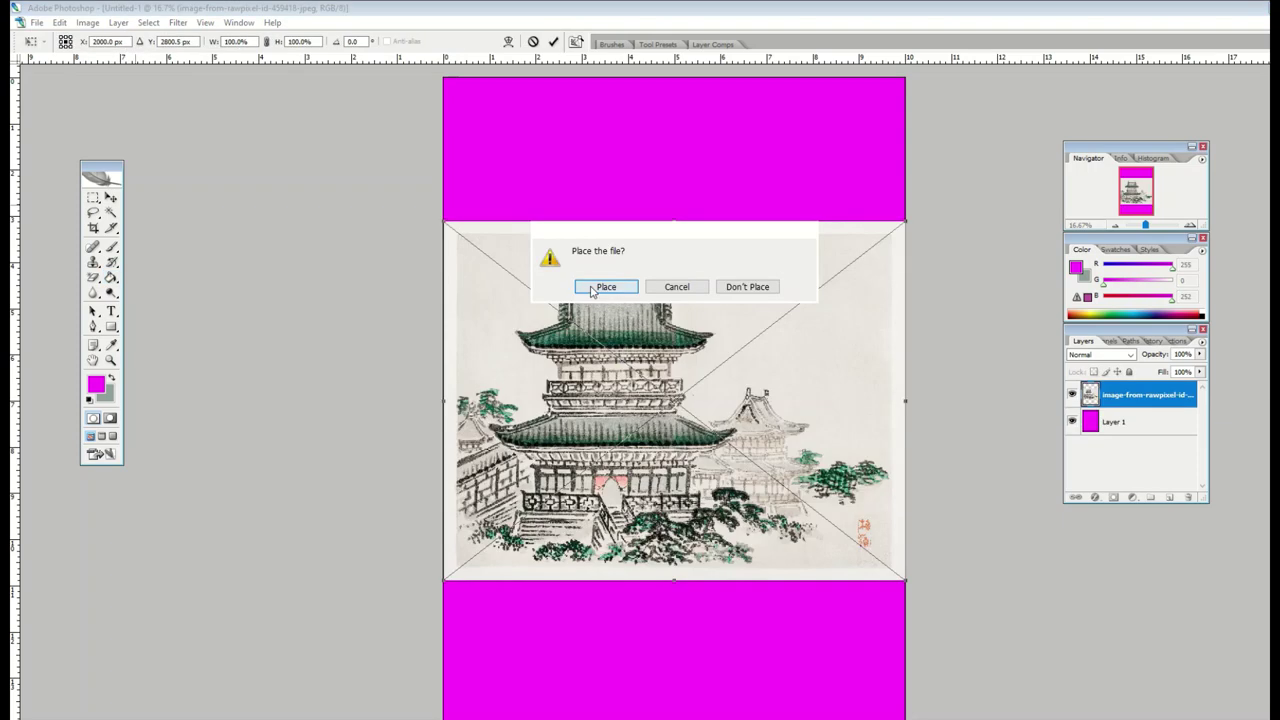
key(Return)
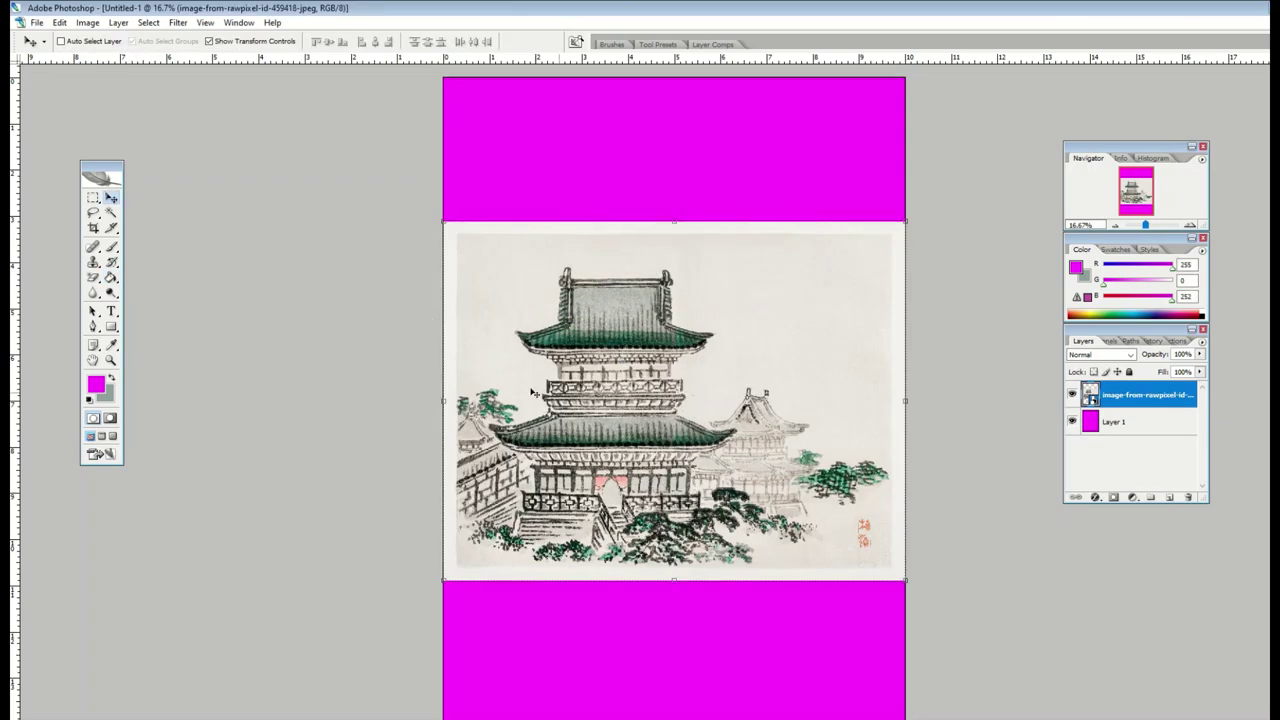
Rasterize the painting and erase its pale background with the Magic Eraser at tolerance 20
click(93, 281)
drag(93, 285, 140, 303)
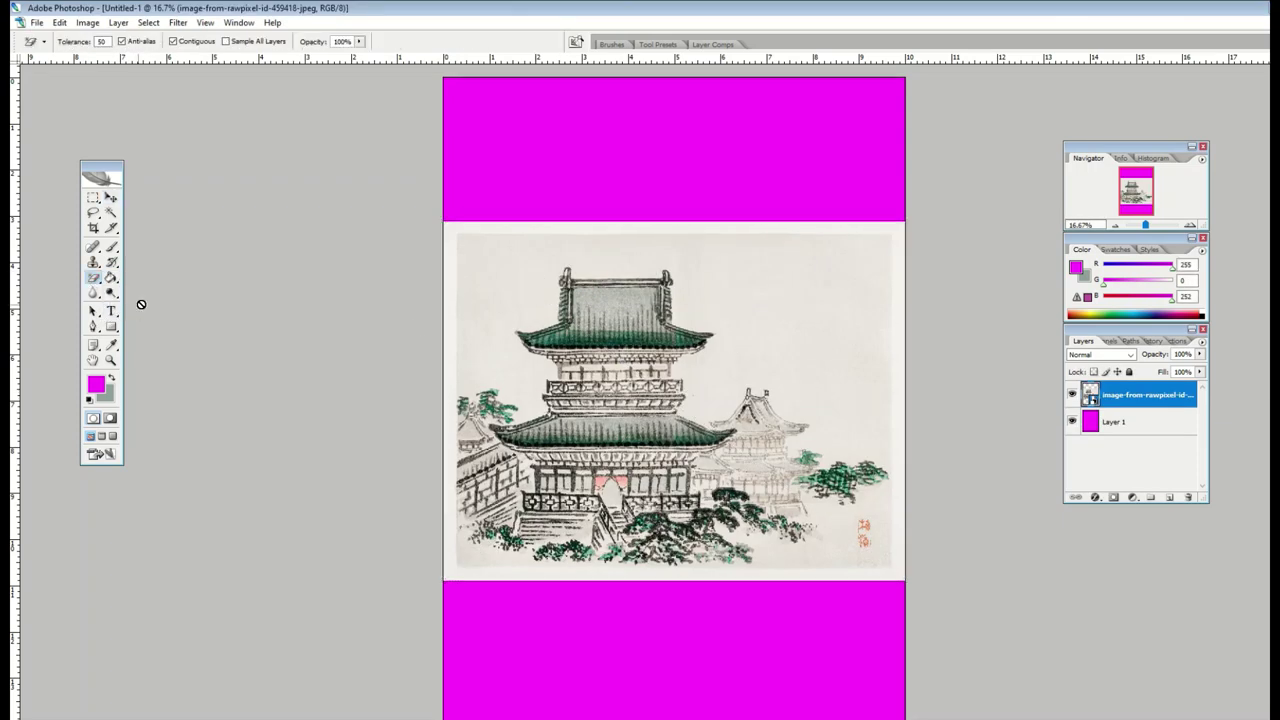
click(101, 41)
text(49)
drag(82, 45, 76, 46)
click(452, 282)
click(637, 295)
click(557, 234)
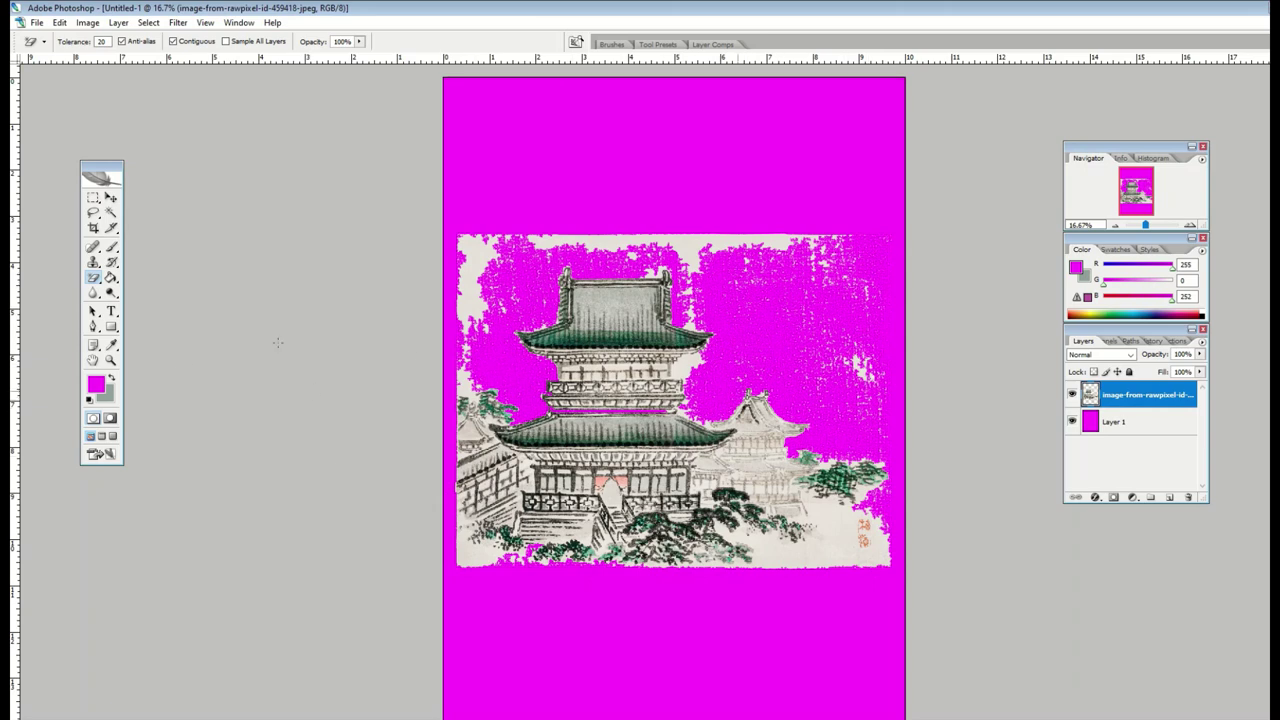
Erase the remaining paper above the temple with a 455 px Eraser brush
drag(92, 280, 140, 280)
key(bracketright)
key(bracketright)
key(bracketright)
key(bracketright)
key(bracketright)
drag(480, 290, 853, 373)
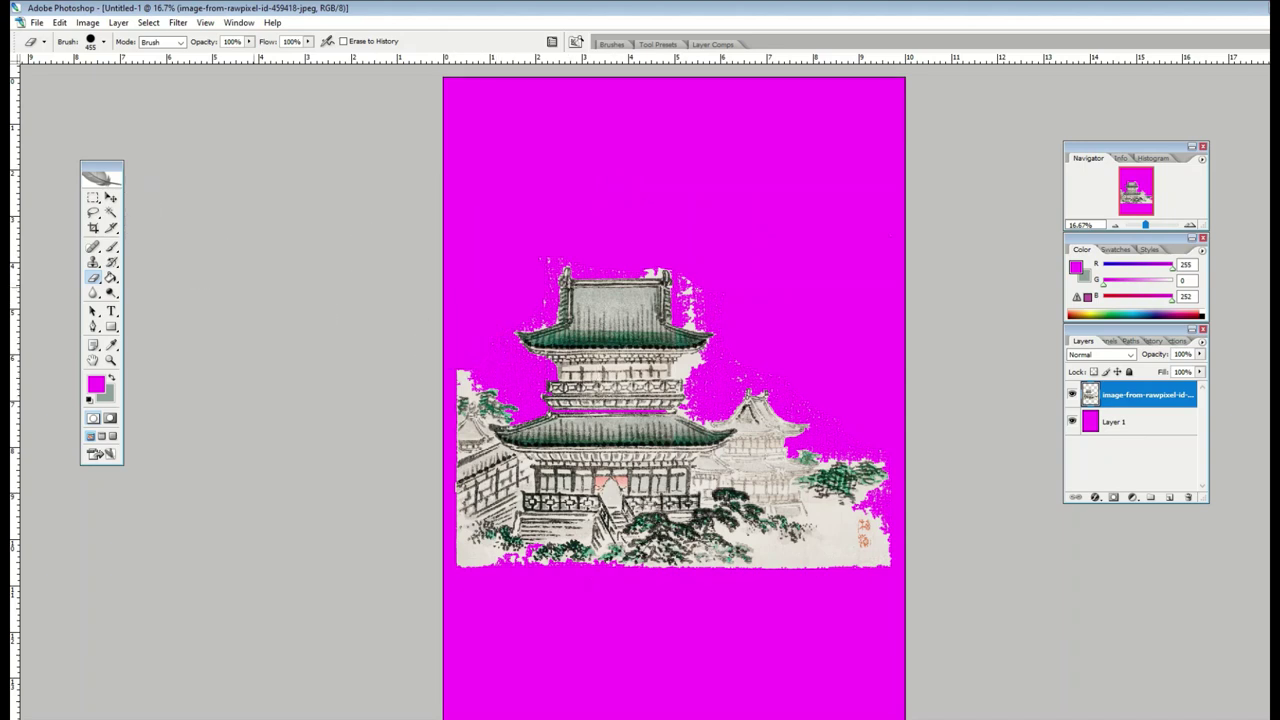
click(111, 198)
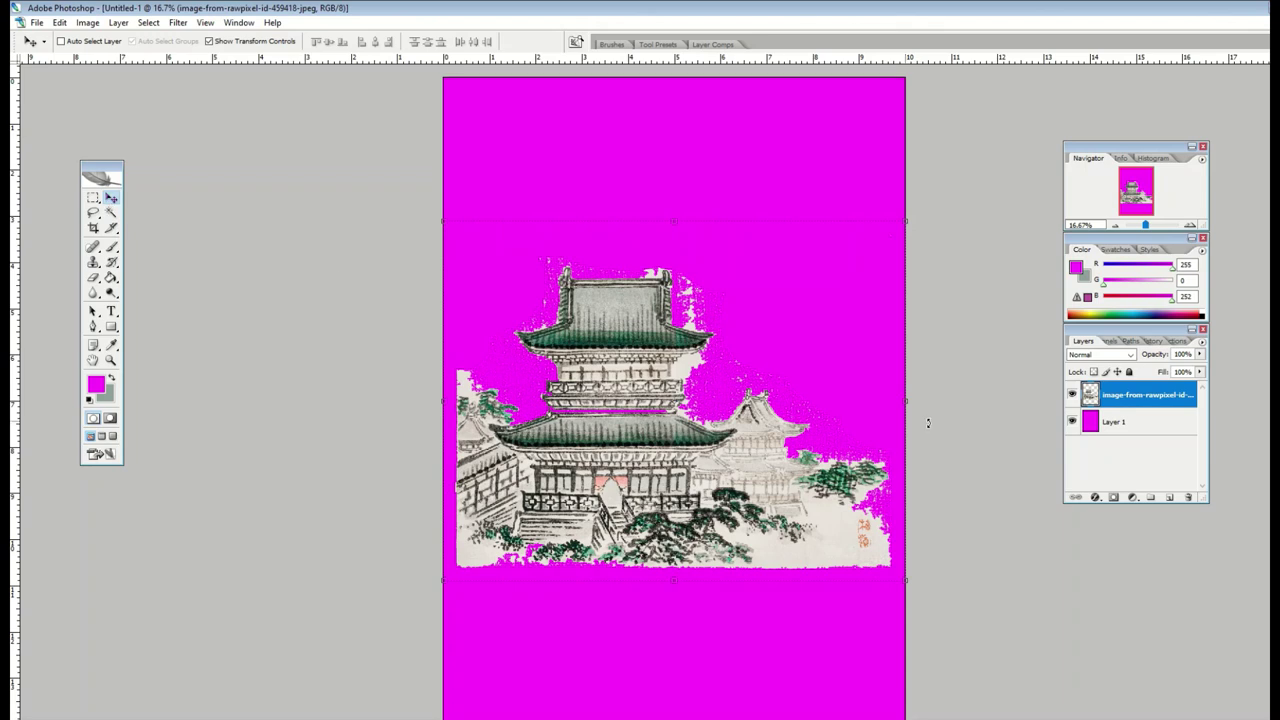
Add Layer 2 beneath the temple and sample the painting's beige paper colour
click(1114, 421)
click(1169, 497)
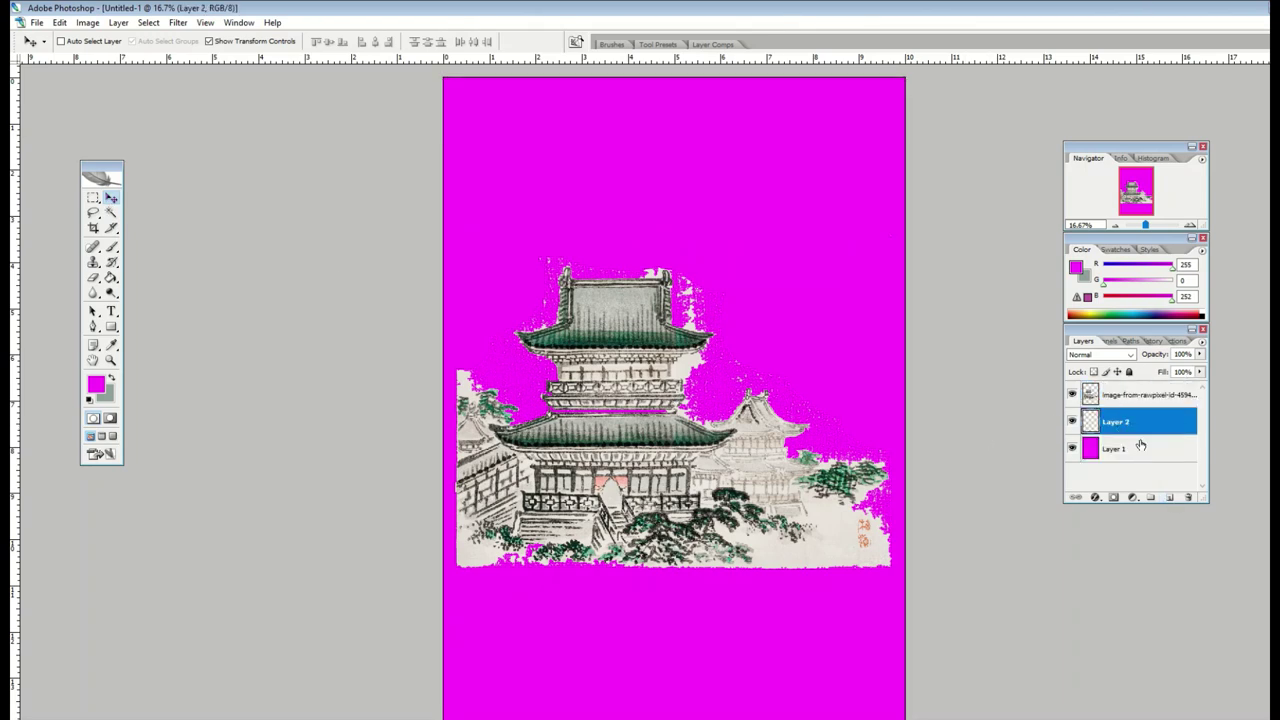
click(111, 345)
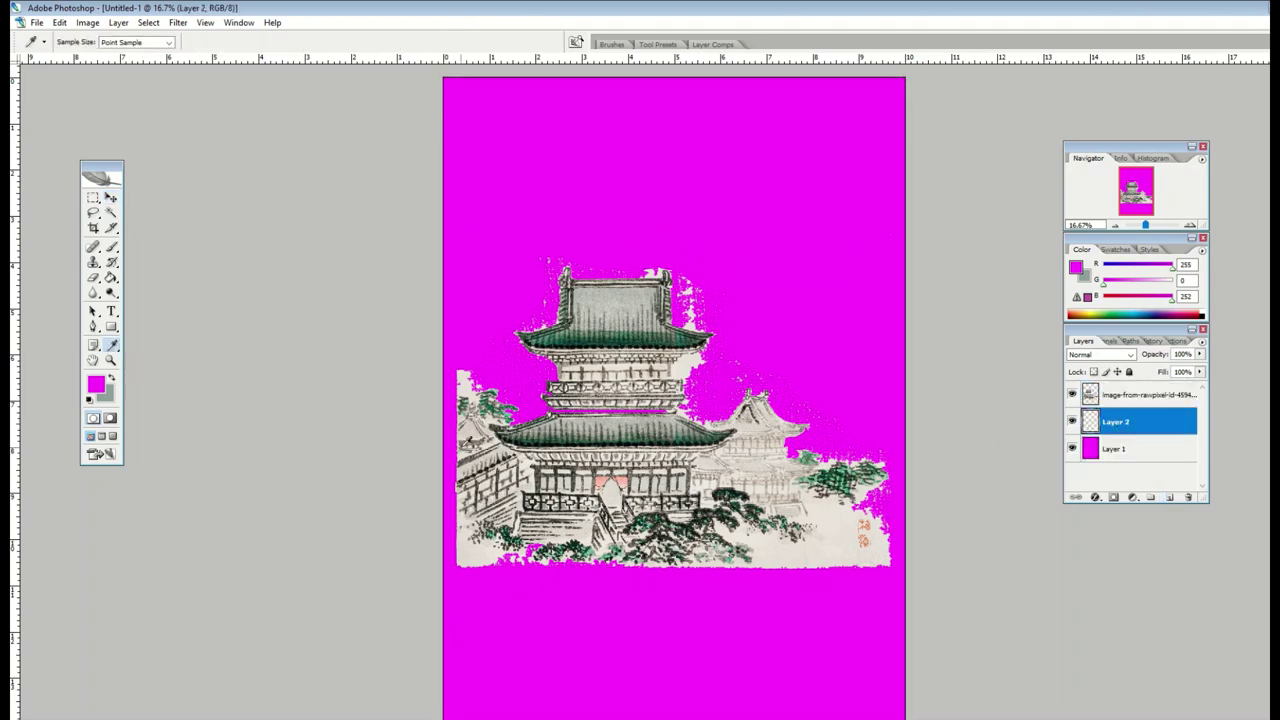
click(468, 424)
Fill Layer 2 with beige 204/189/176, then make the temple image layer active
click(111, 278)
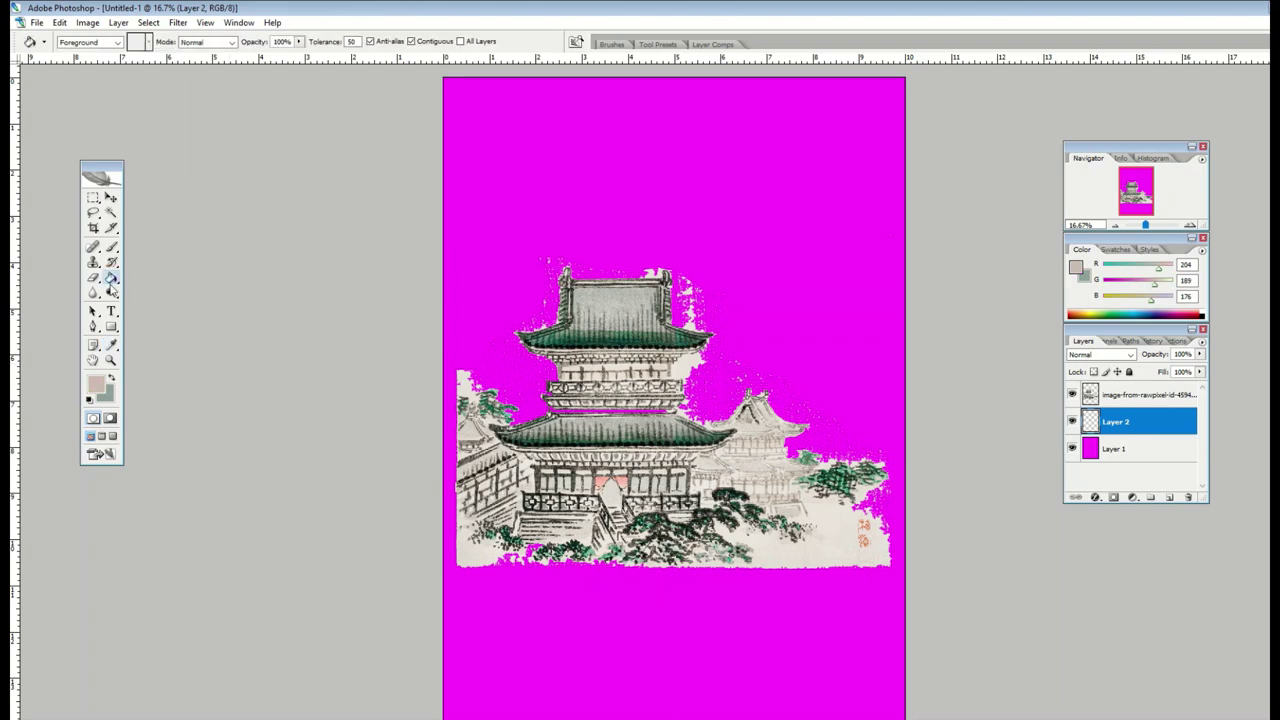
click(482, 314)
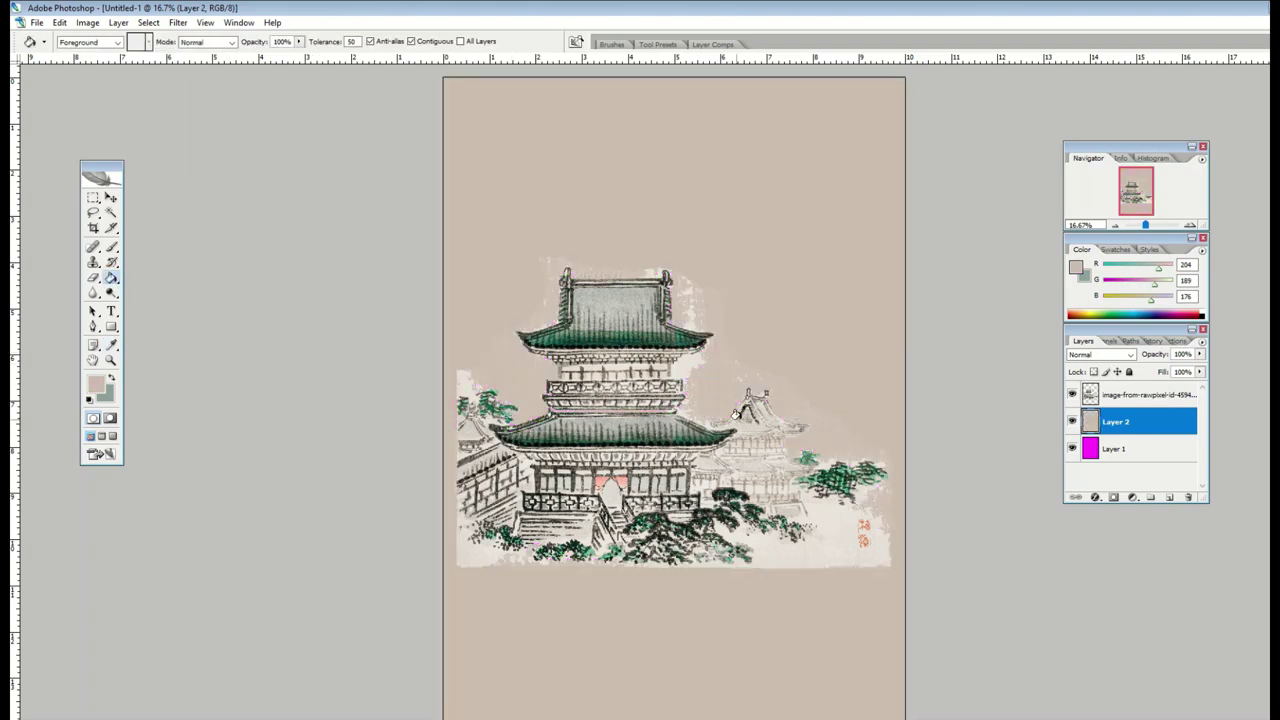
click(93, 278)
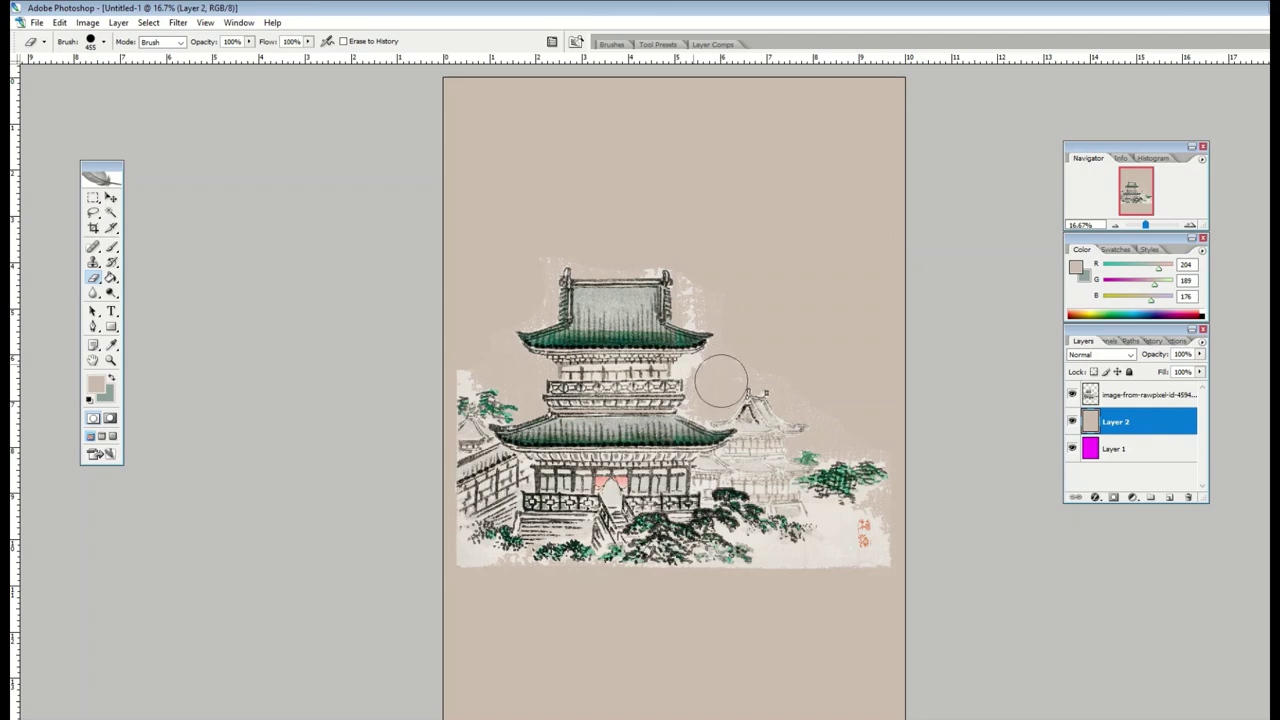
key(alt+bracketright)
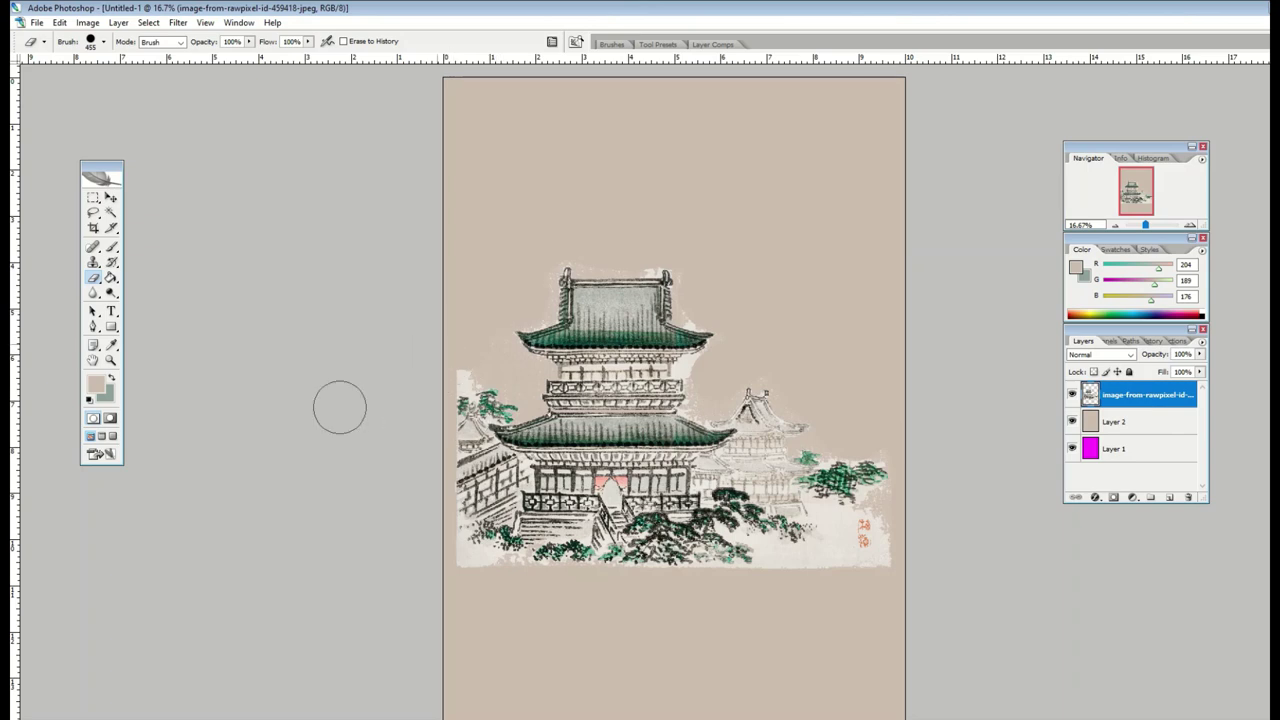
Move the temple lower, scale it to about 157%, shift it left and apply
click(111, 345)
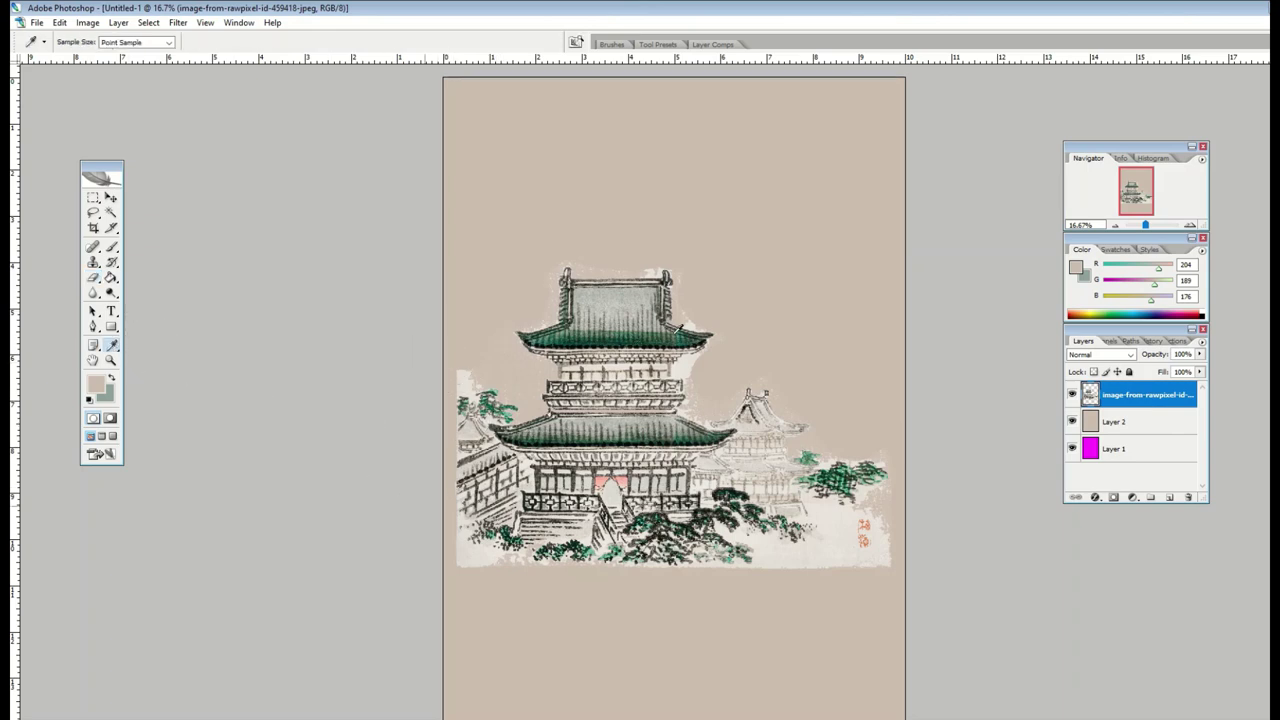
click(111, 197)
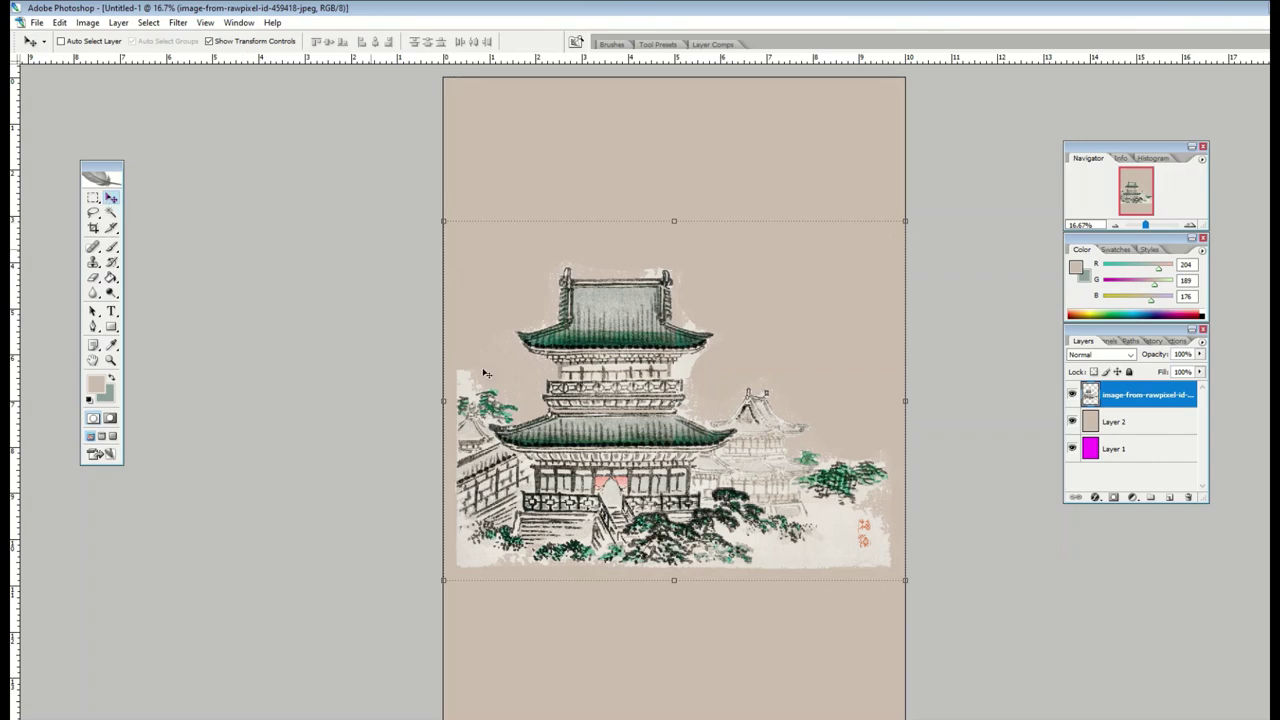
drag(490, 408, 490, 527)
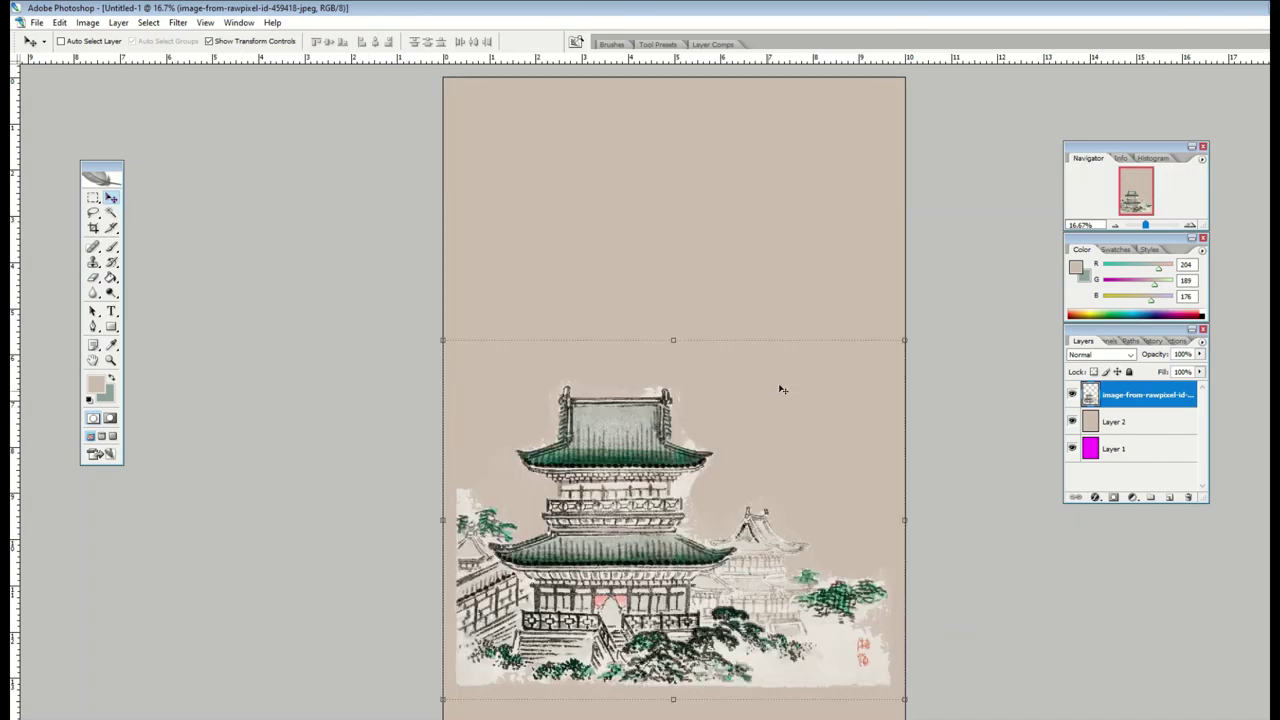
drag(898, 345, 1165, 137)
drag(768, 469, 685, 488)
click(111, 199)
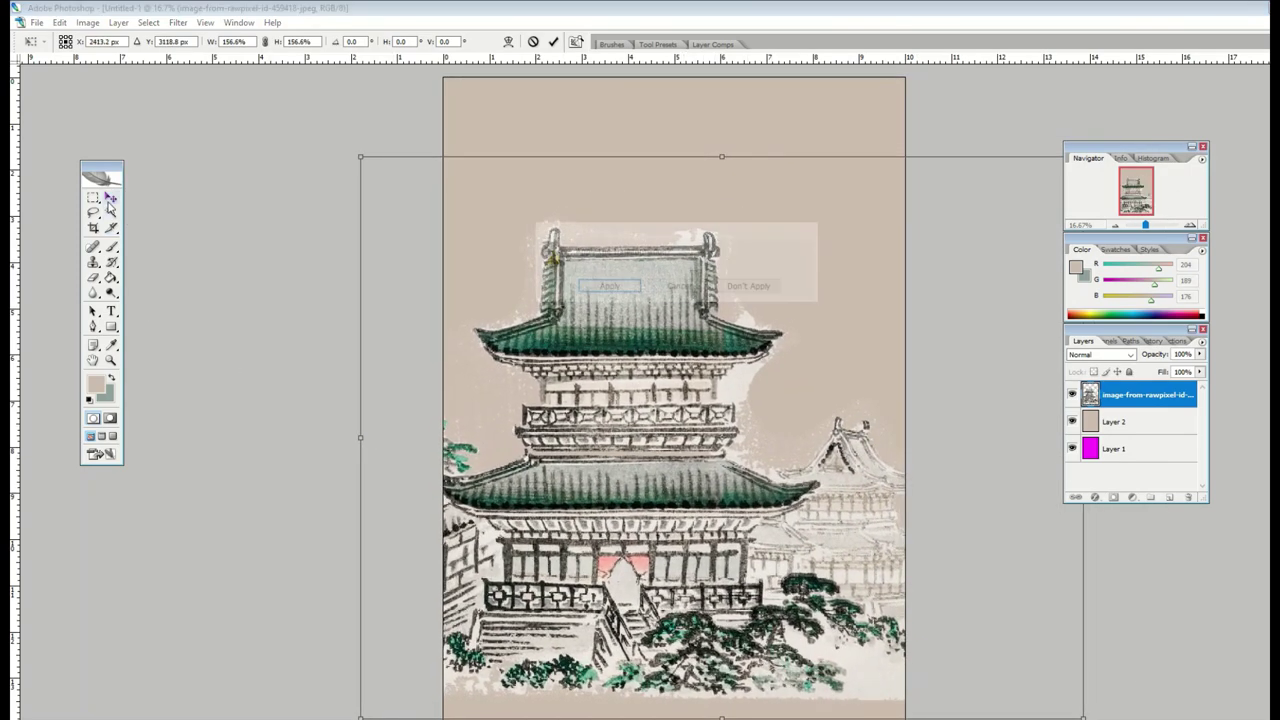
click(580, 289)
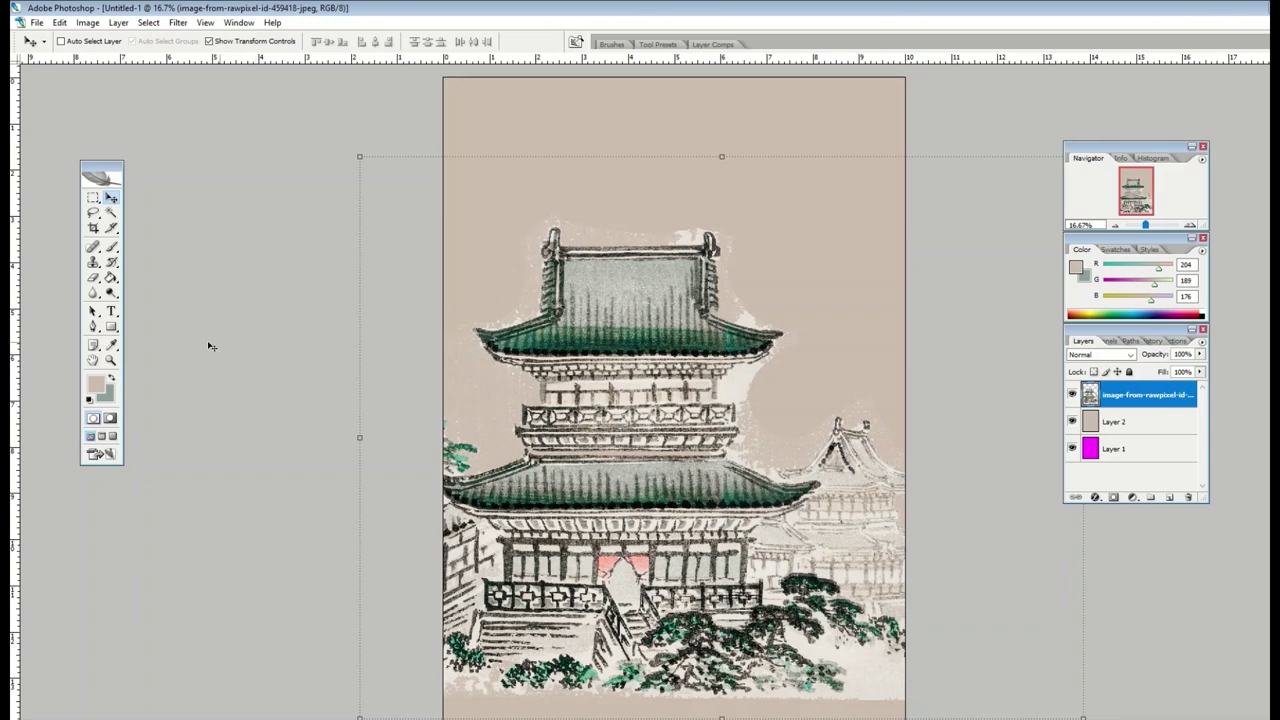
Sample the light paper tone 233/230/223 and refill Layer 2 with it
click(111, 344)
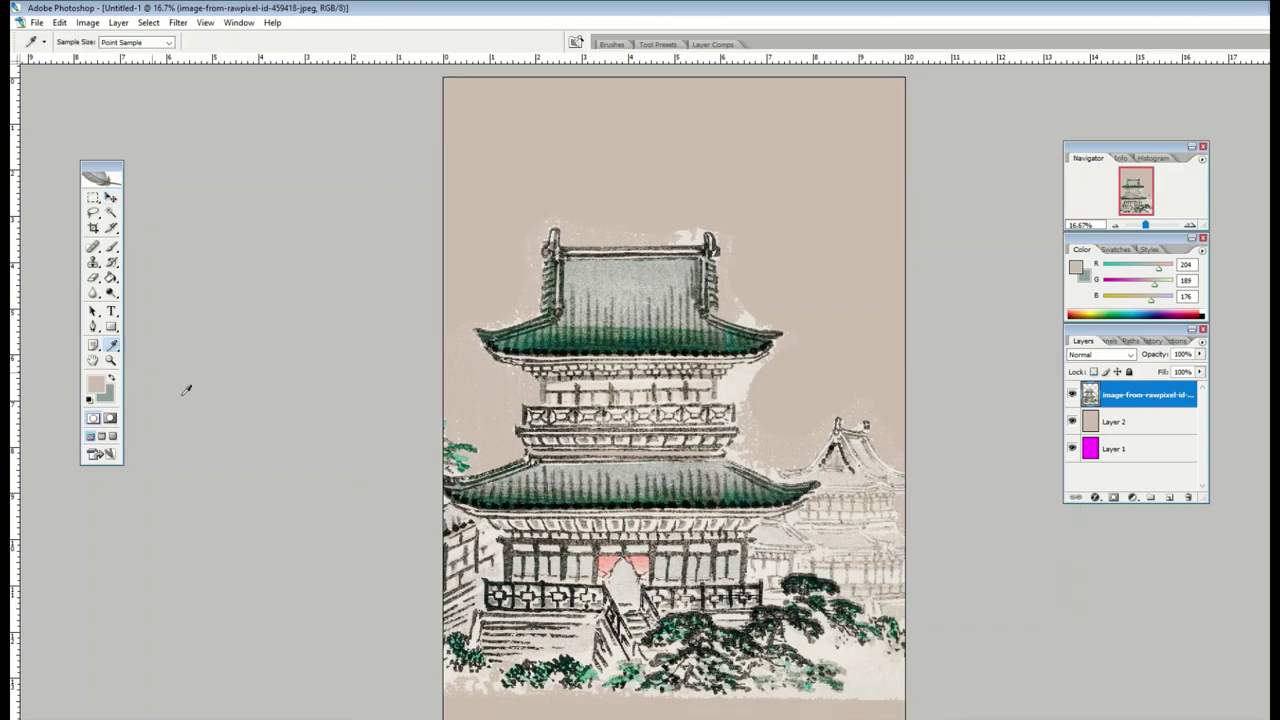
click(486, 536)
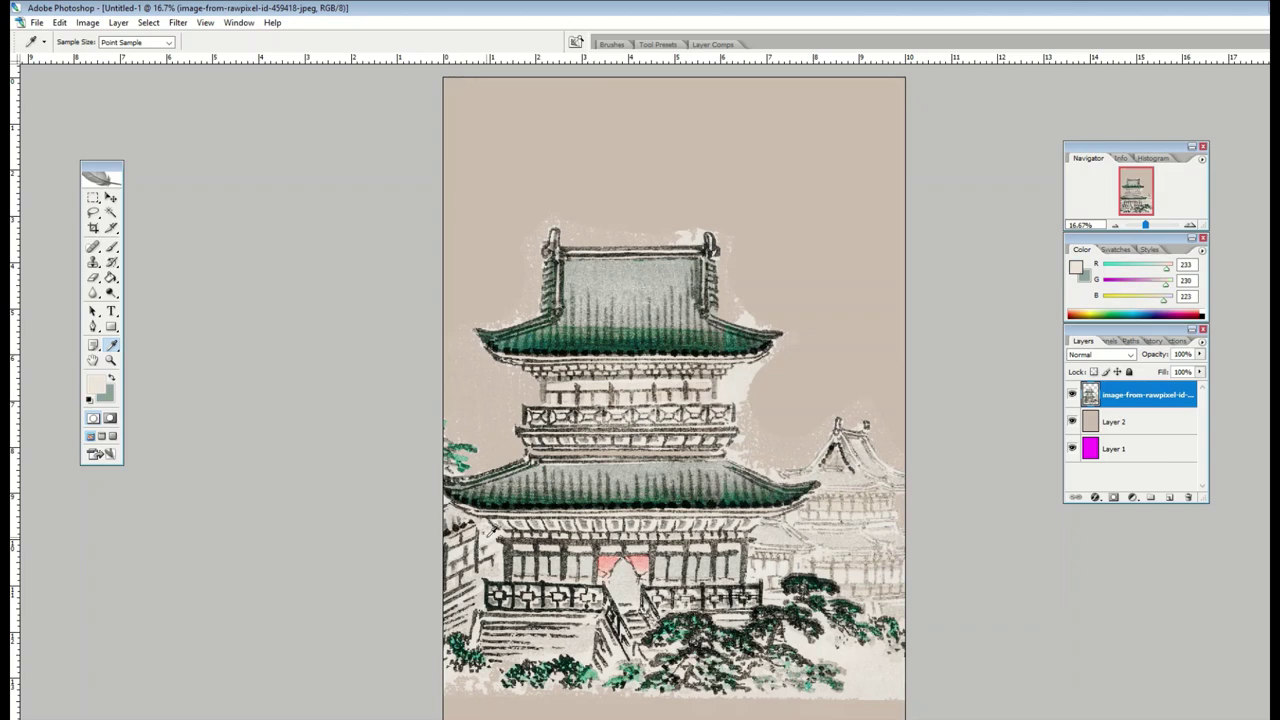
click(1125, 425)
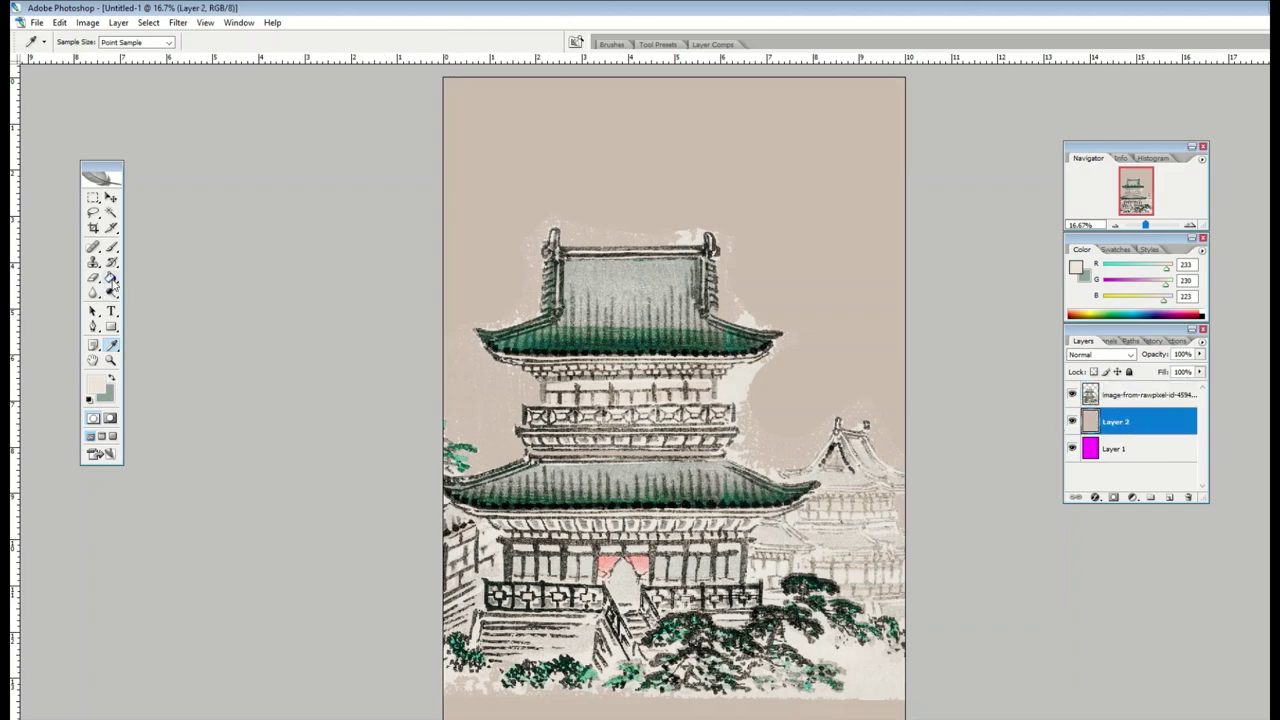
click(111, 277)
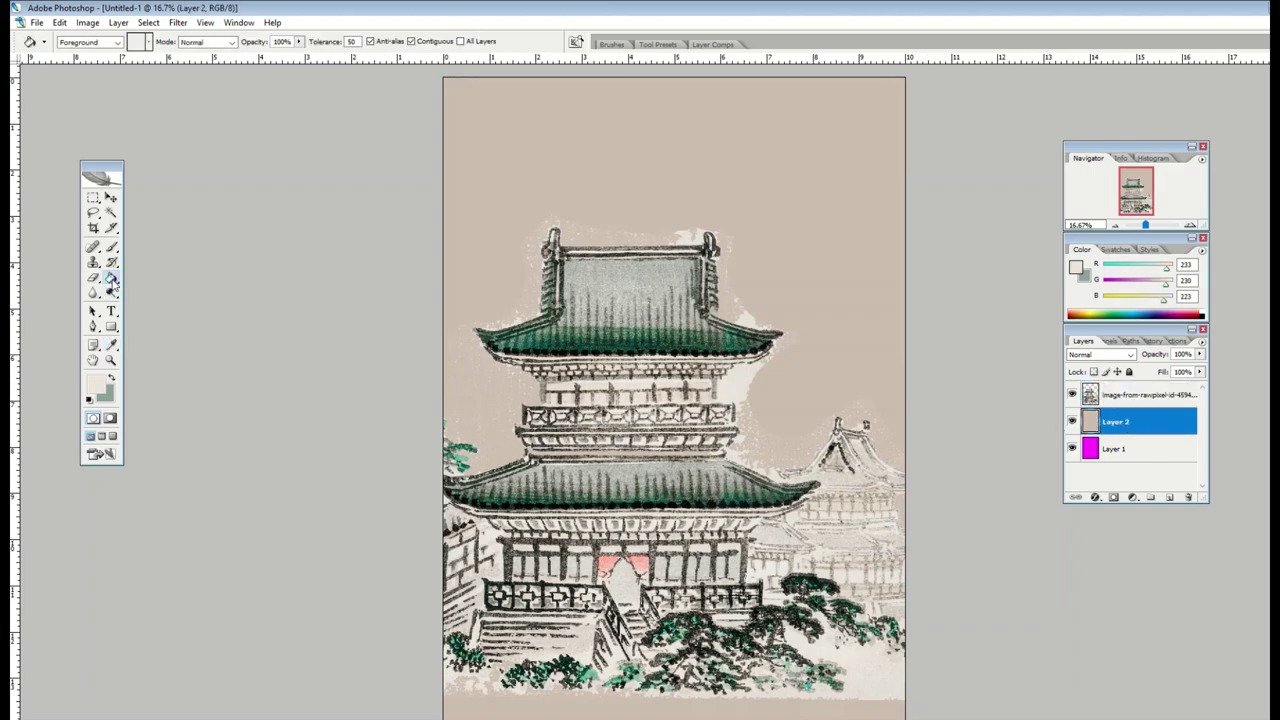
click(483, 226)
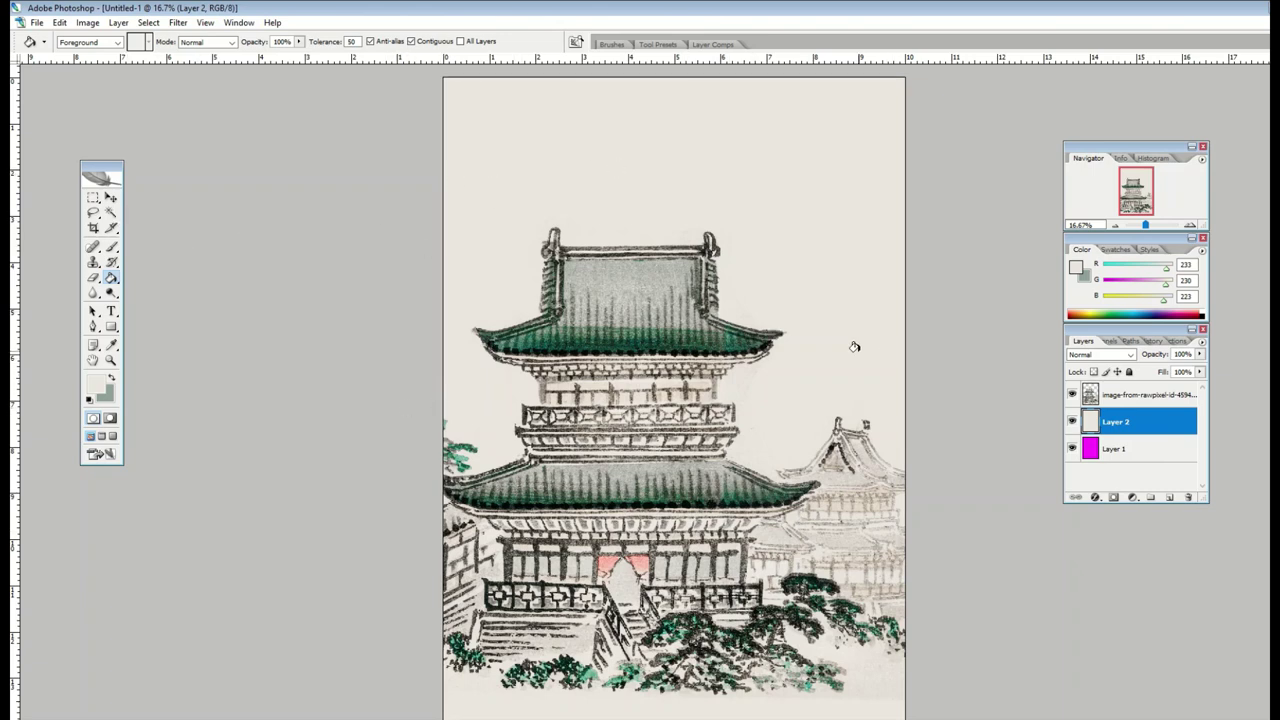
Add a new layer and set the foreground colour to crimson #c70042
click(1168, 497)
click(100, 391)
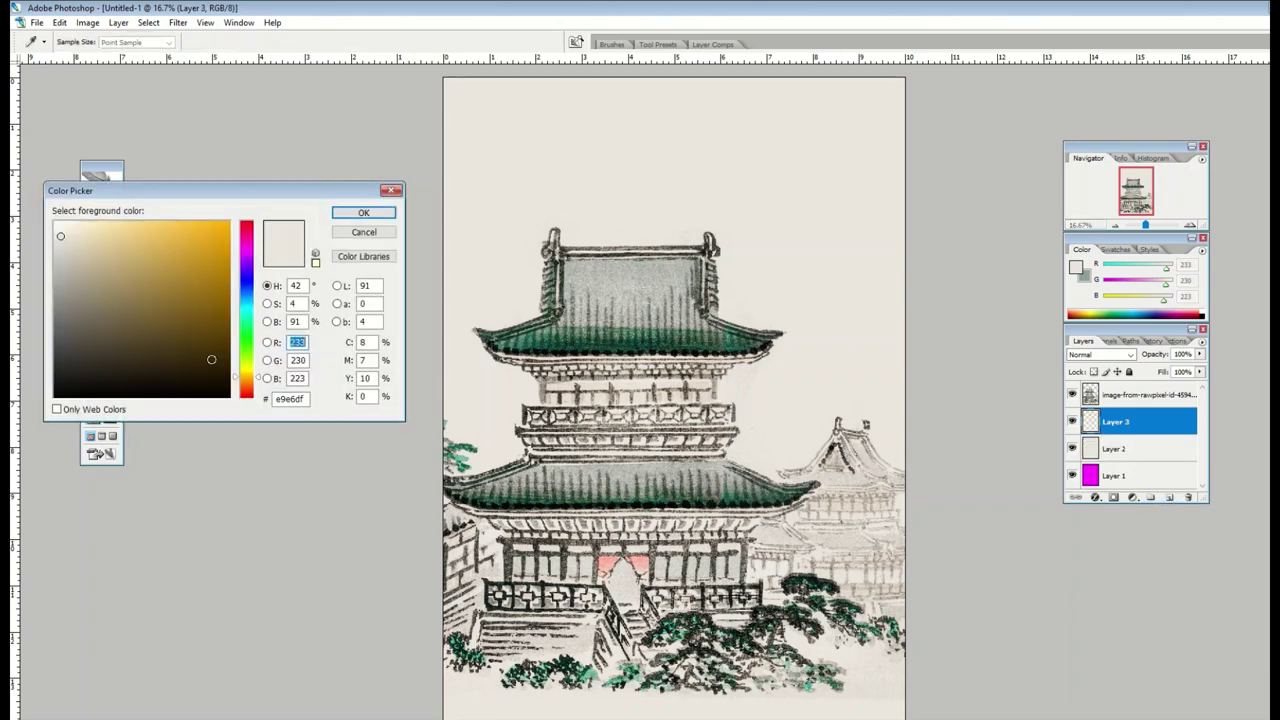
drag(245, 372, 245, 367)
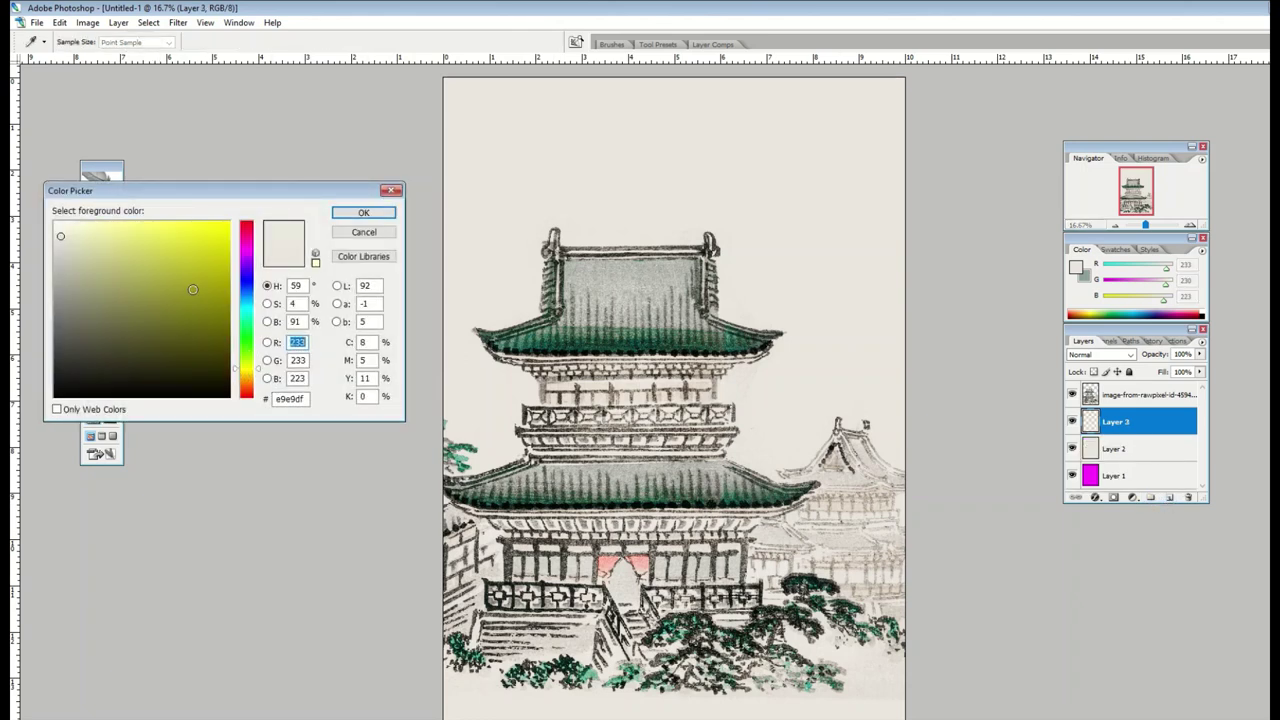
click(246, 232)
drag(205, 262, 239, 259)
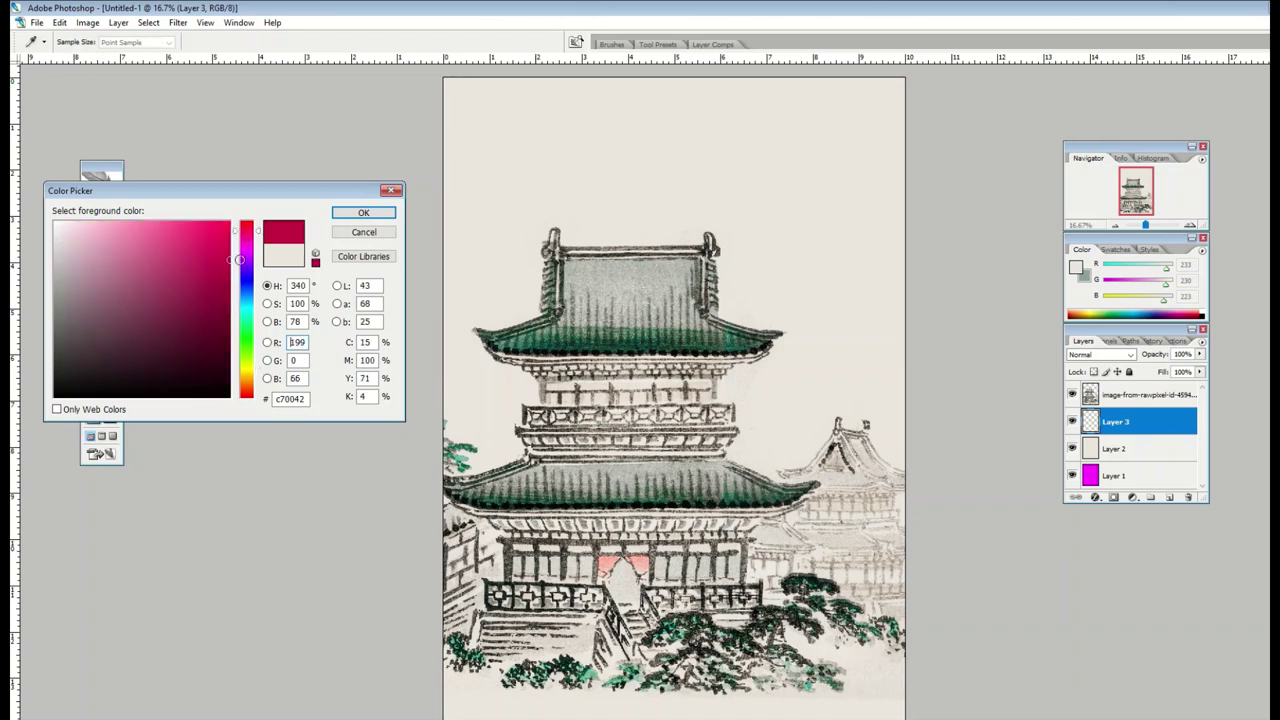
click(335, 217)
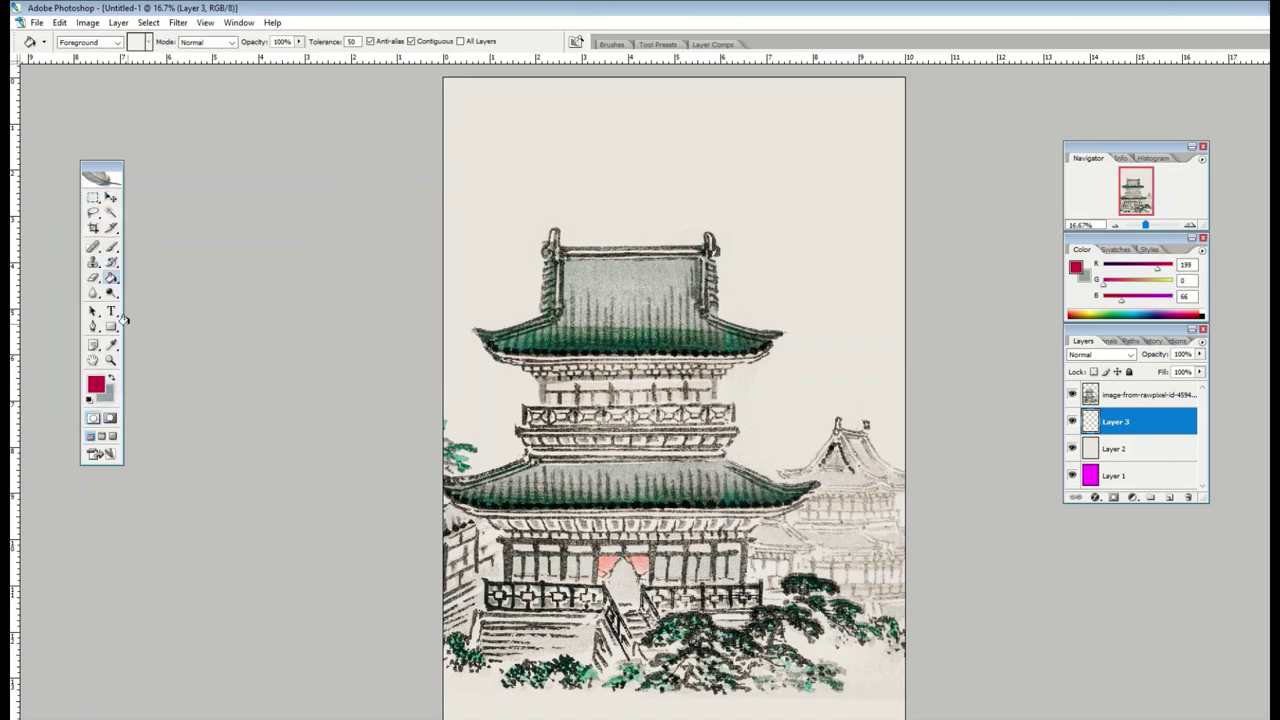
Draw a large crimson ellipse behind the pagoda and shift it up and right
drag(113, 335, 153, 353)
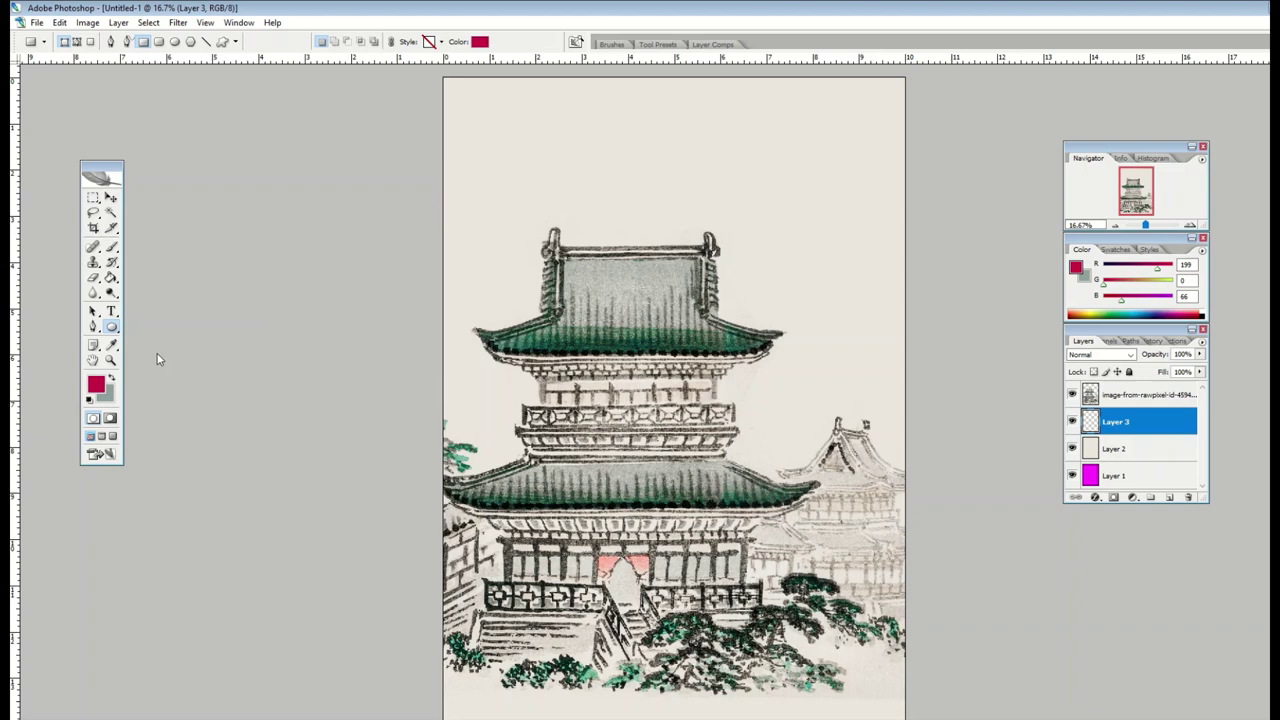
drag(521, 166, 814, 456)
click(111, 197)
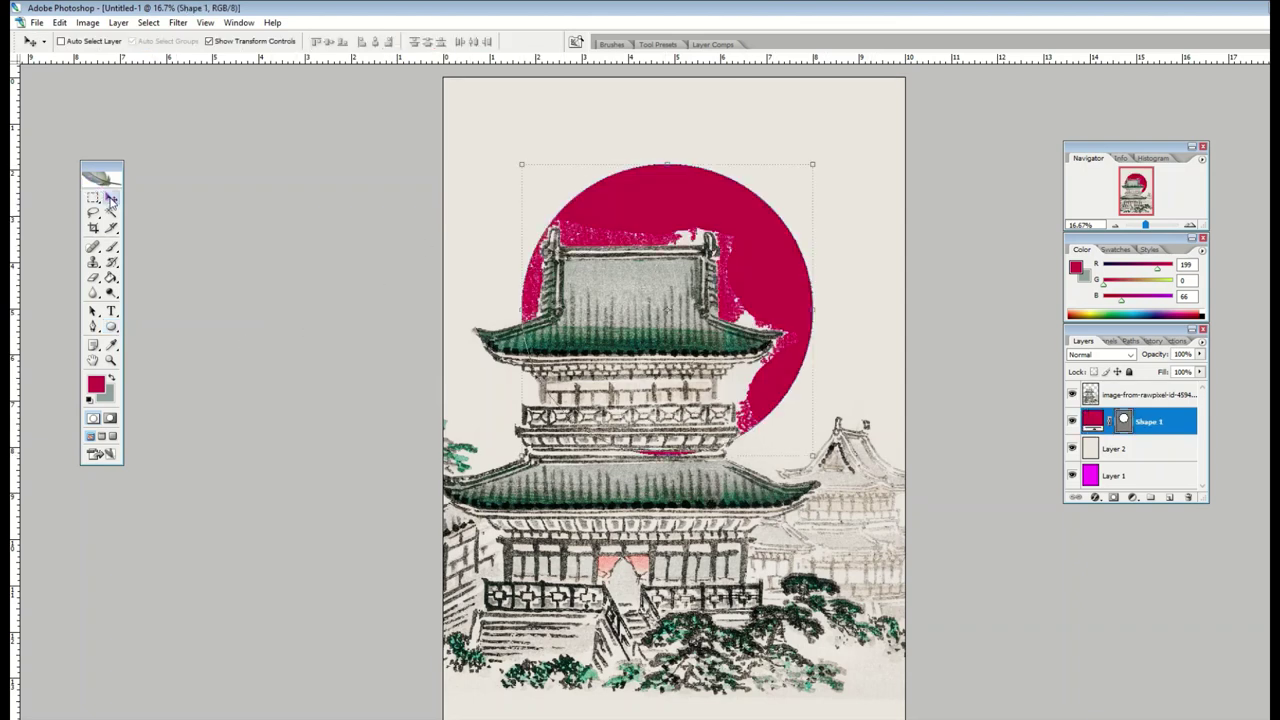
drag(277, 257, 330, 246)
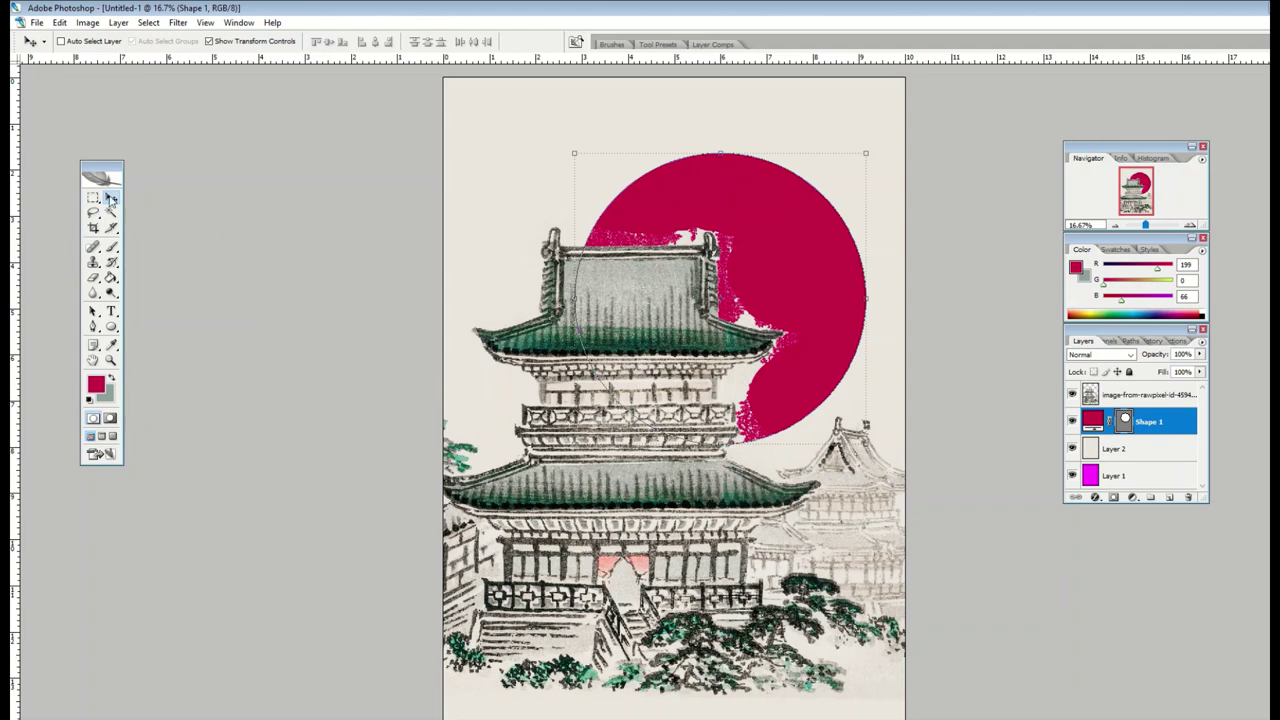
click(93, 198)
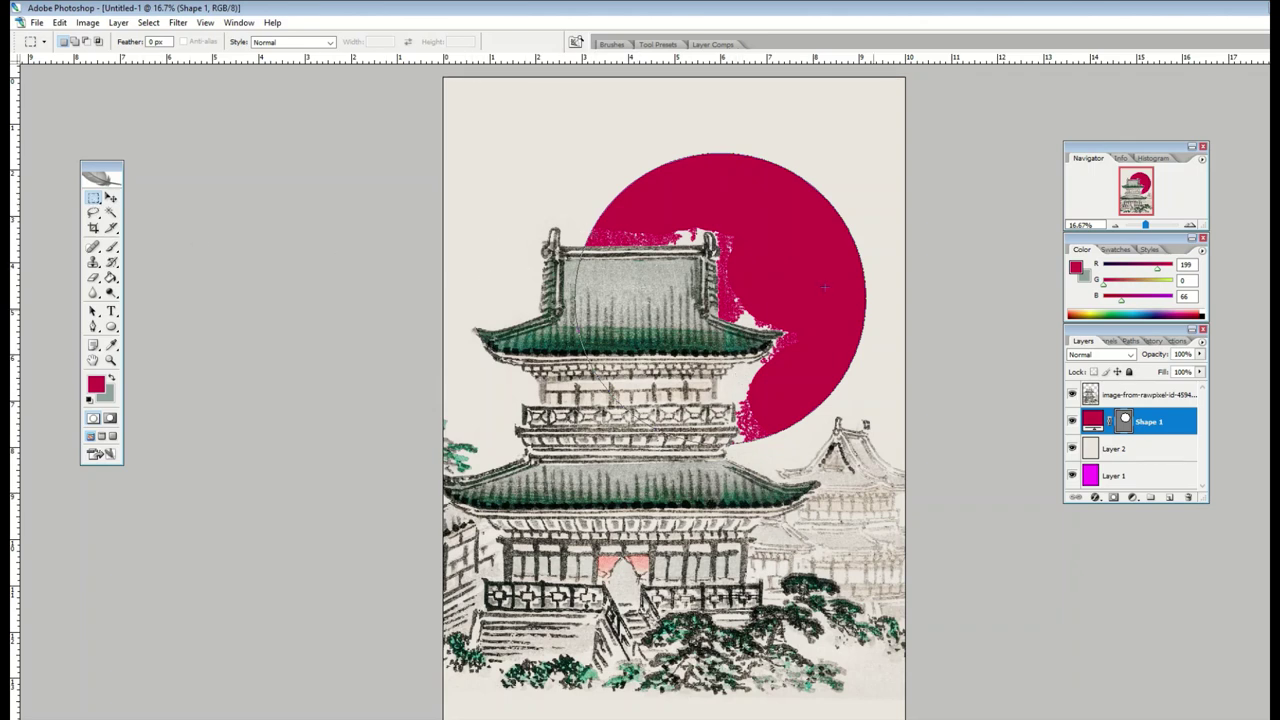
click(1124, 397)
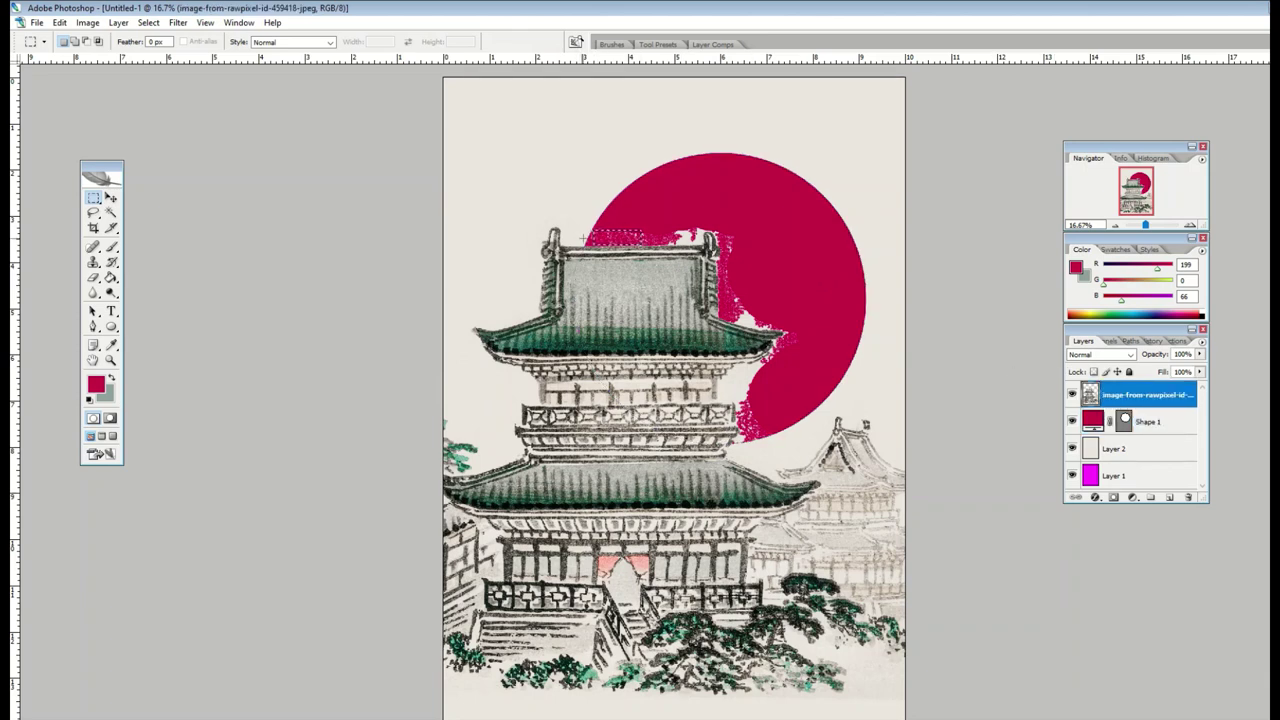
key(ctrl+j)
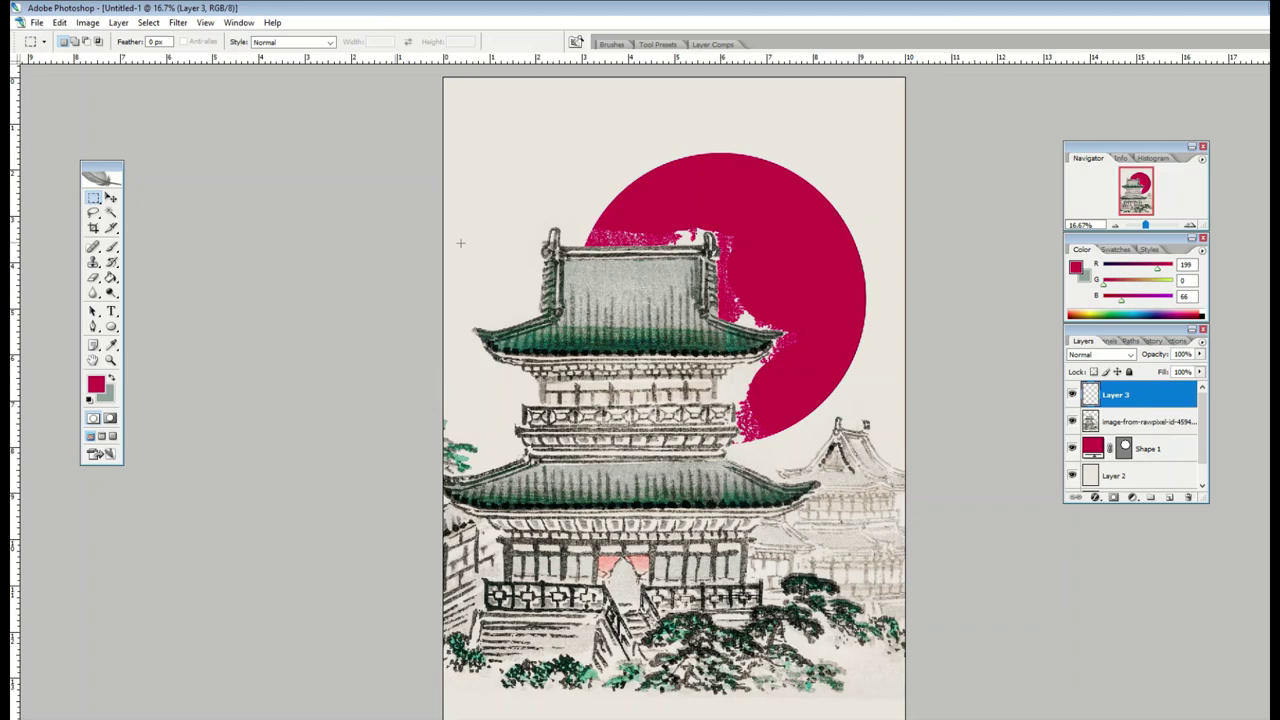
click(111, 197)
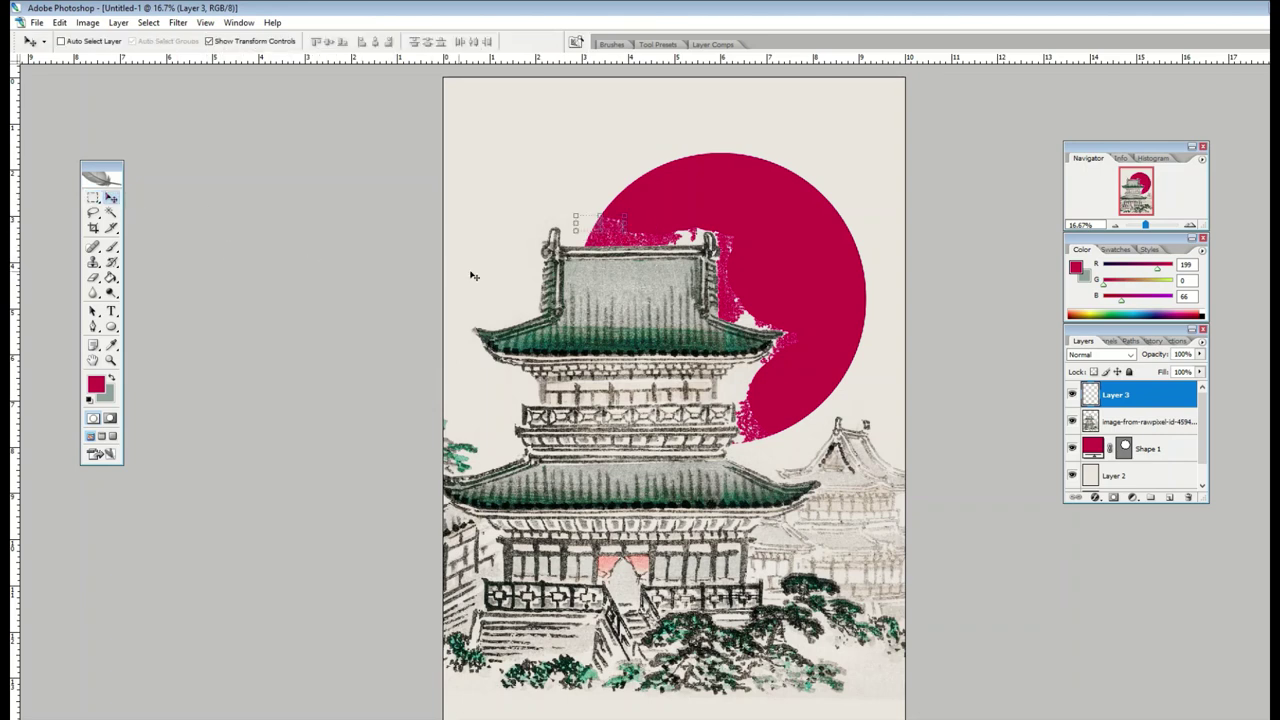
drag(543, 287, 553, 276)
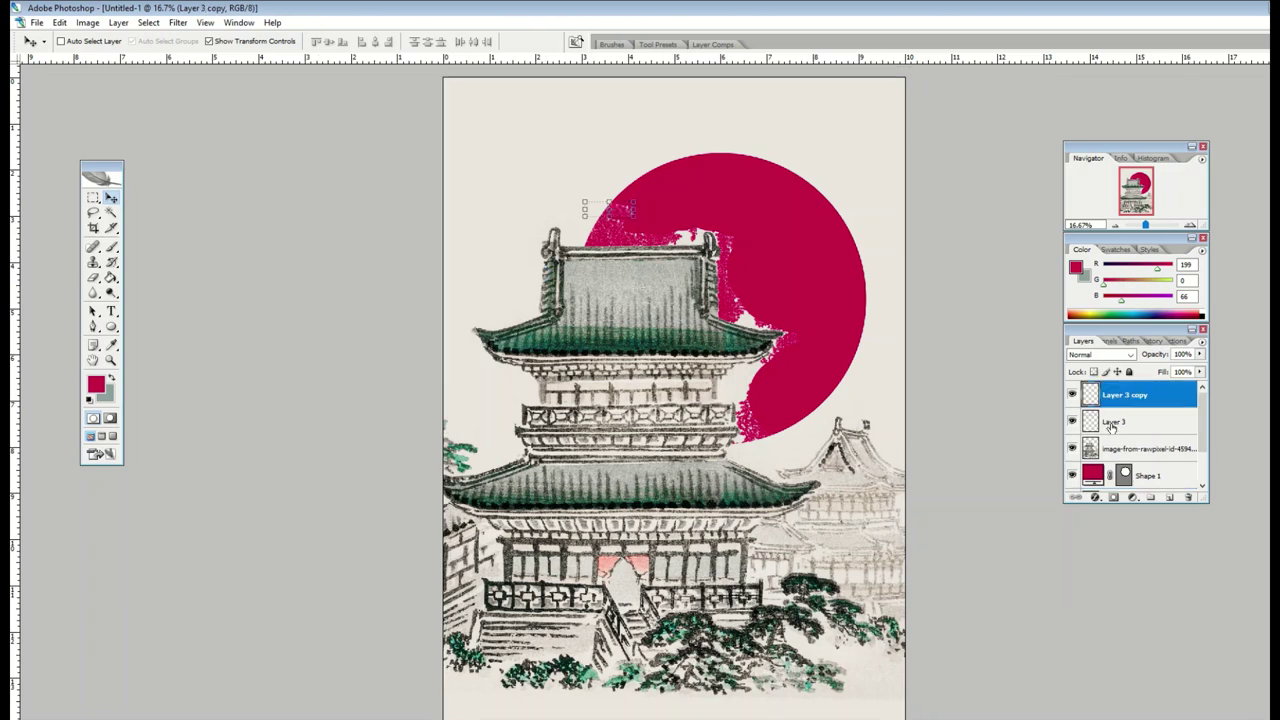
shift+click(1112, 425)
right_click(1112, 422)
click(1140, 486)
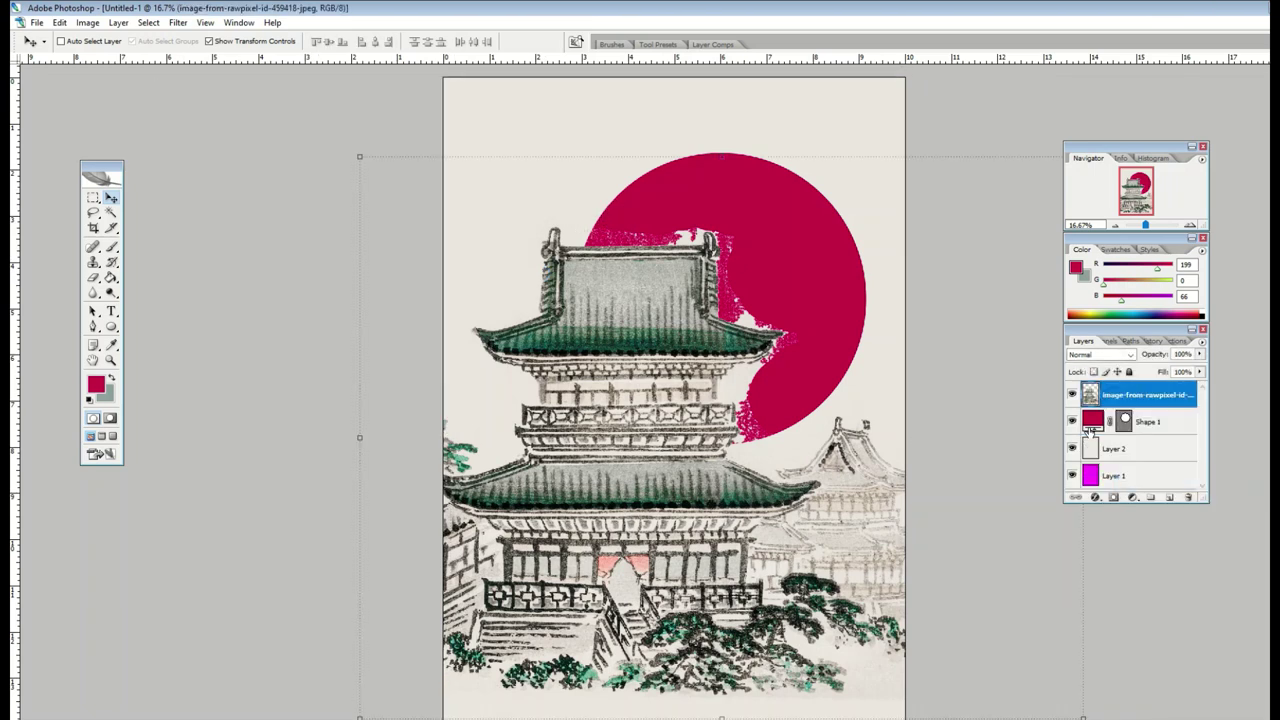
click(1152, 422)
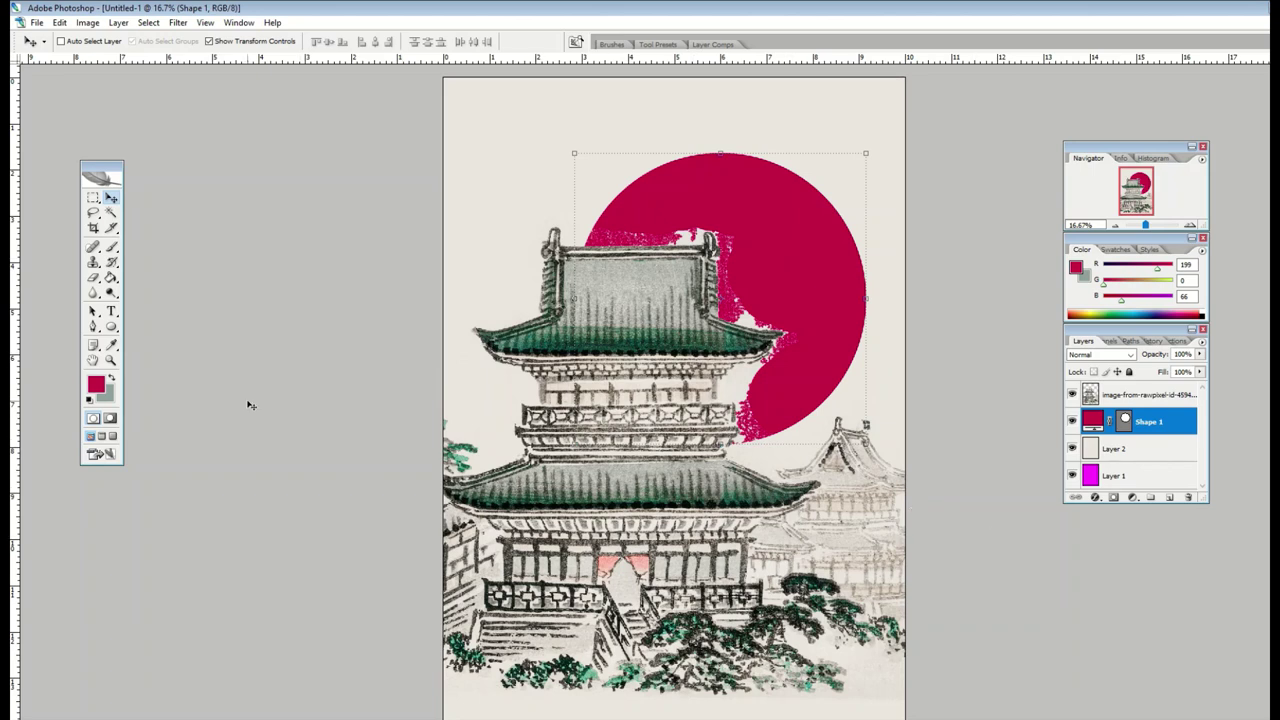
click(93, 199)
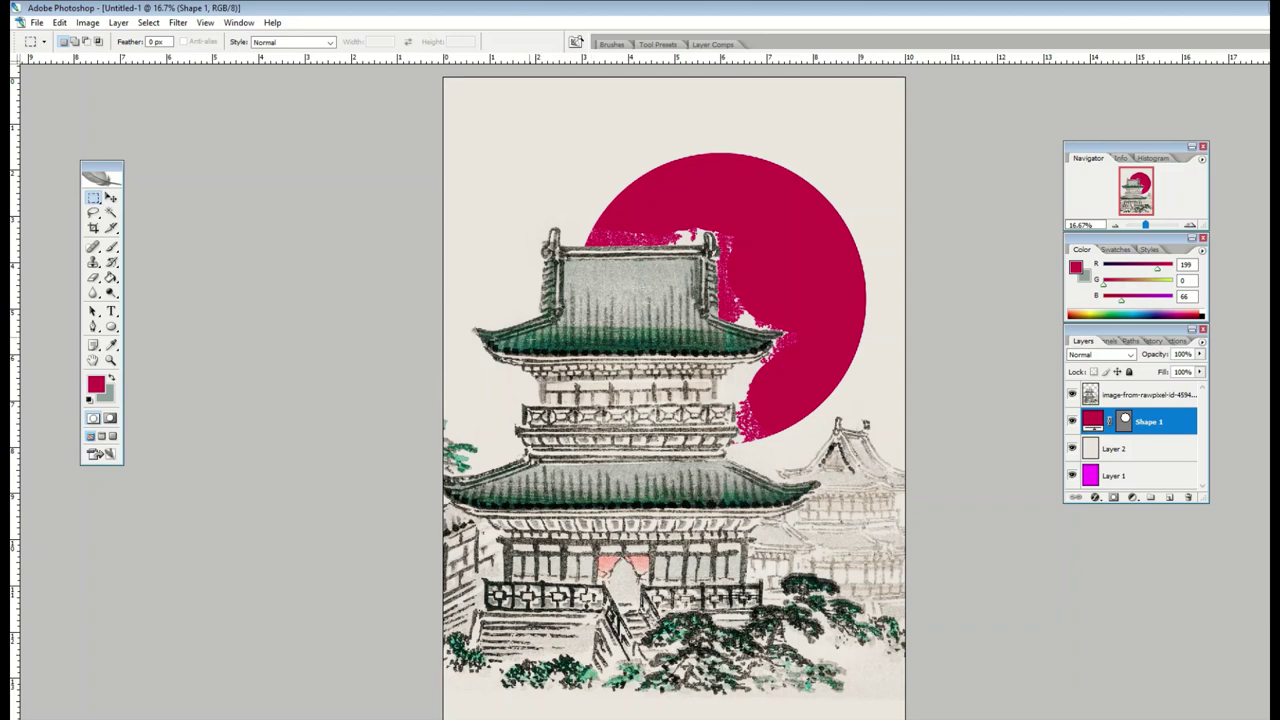
Hide Layer 2 and Layer 1, check the pagoda layer's visibility, then reshow Layer 2
click(1072, 448)
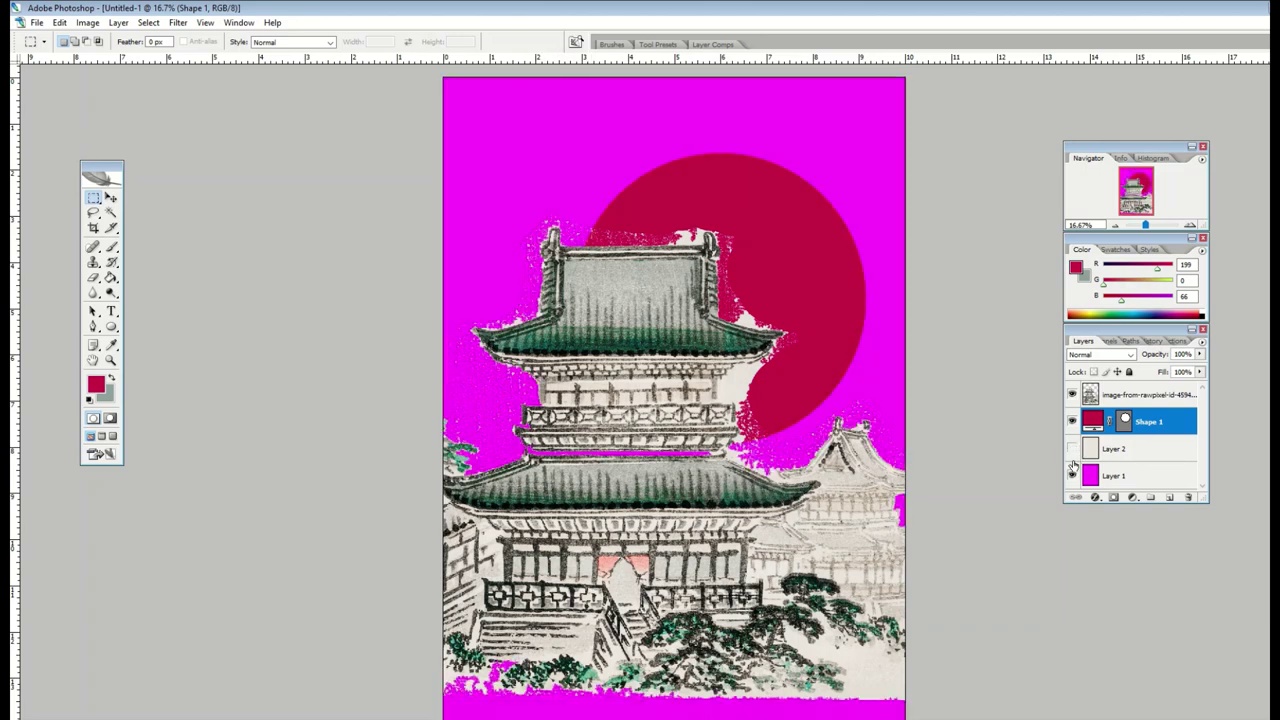
click(1071, 475)
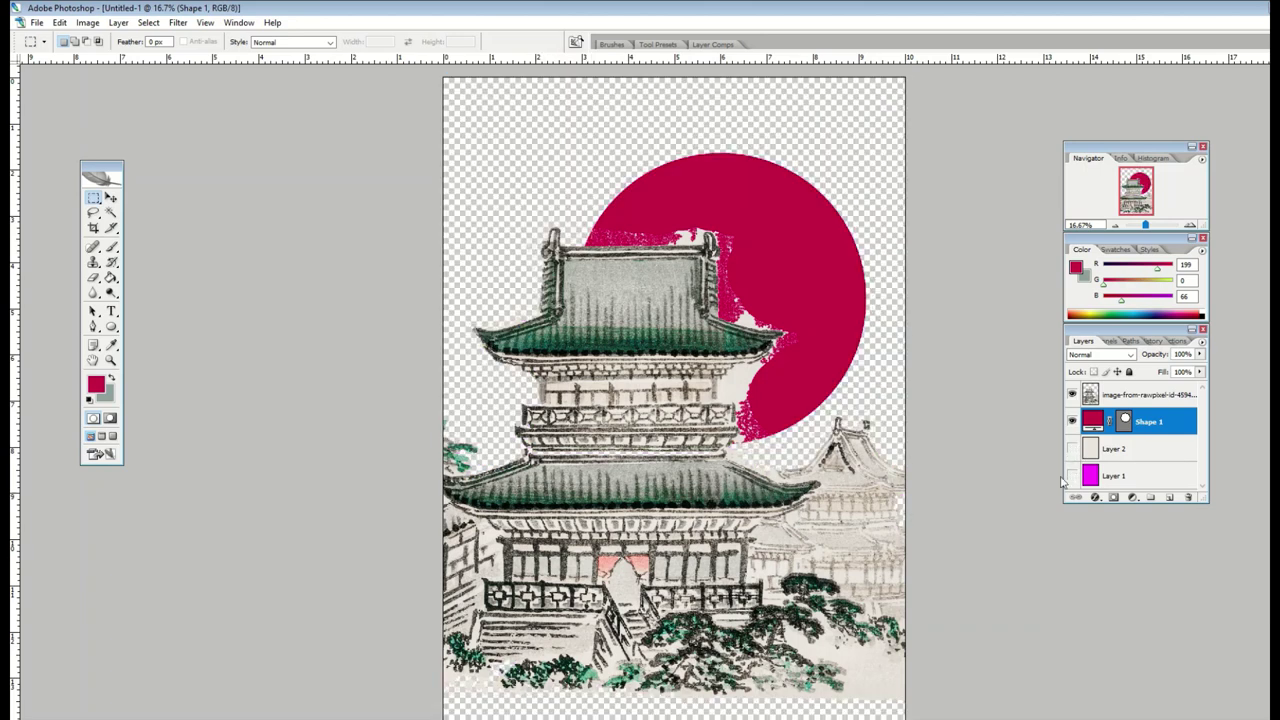
click(1072, 395)
click(1072, 395)
click(1072, 395)
click(1072, 395)
click(1072, 395)
click(1072, 395)
click(1072, 449)
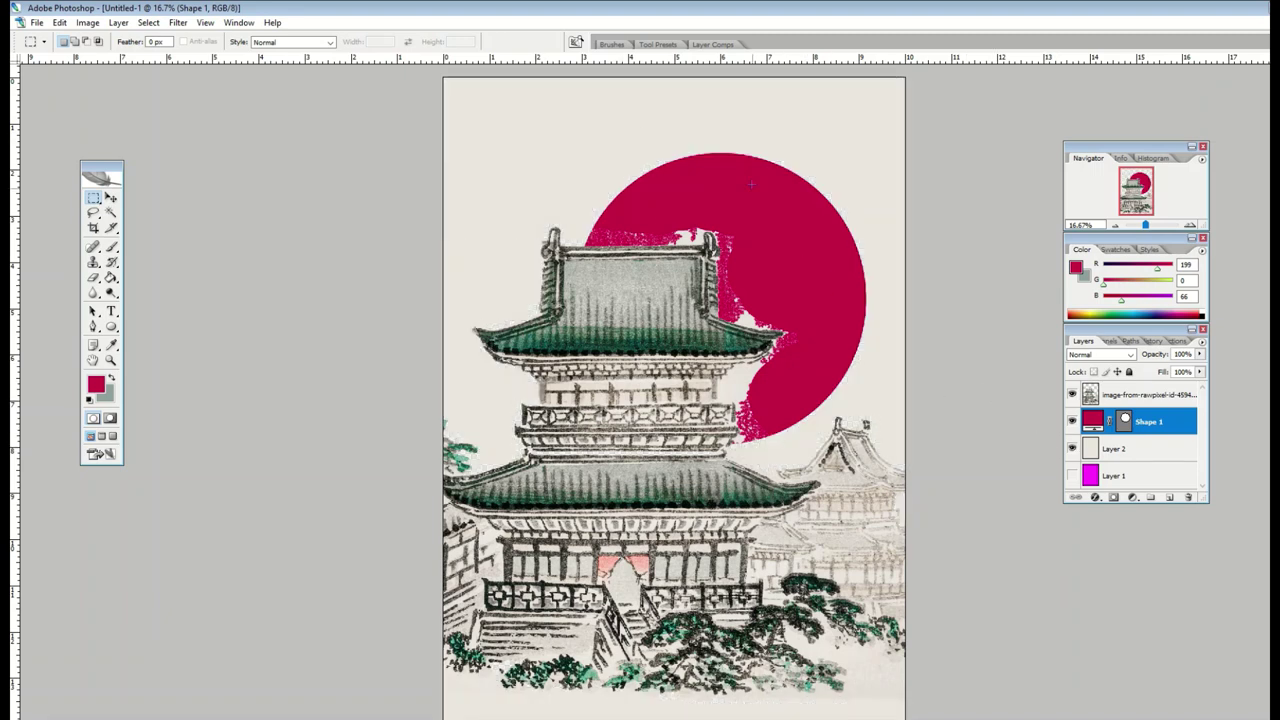
Place the cottage-and-tree painting above the pagoda layer
click(1110, 398)
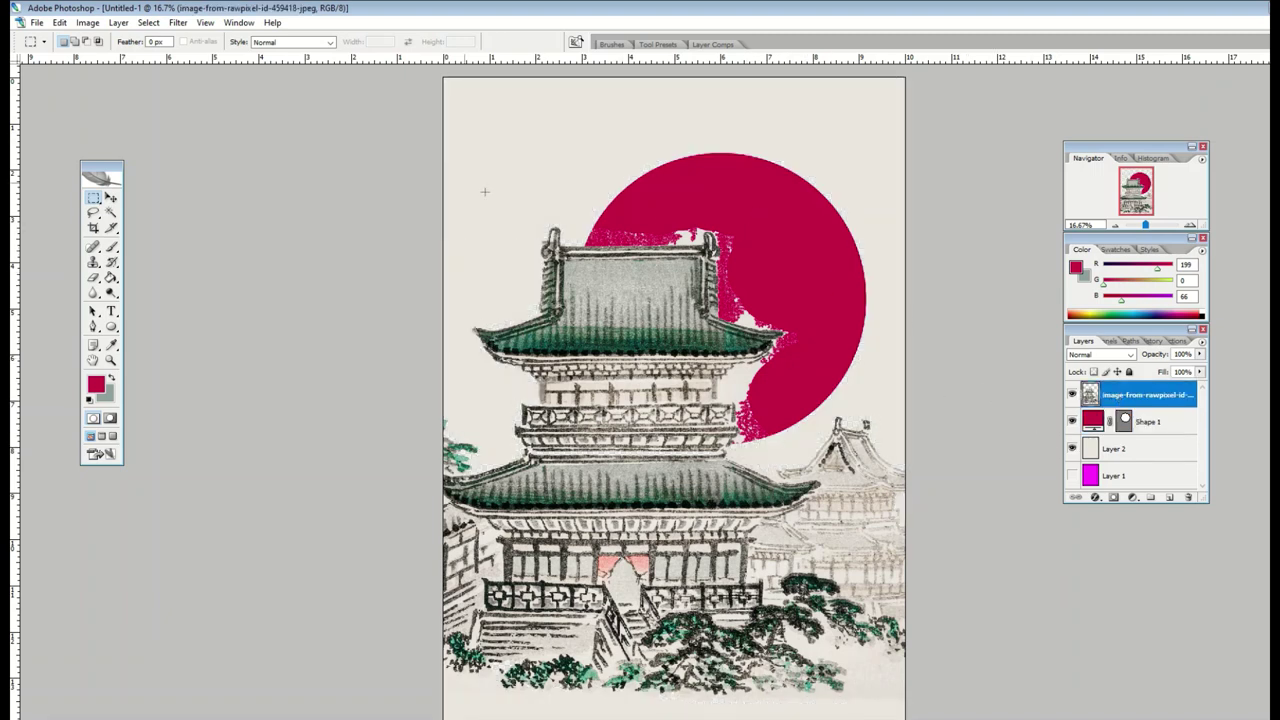
click(36, 22)
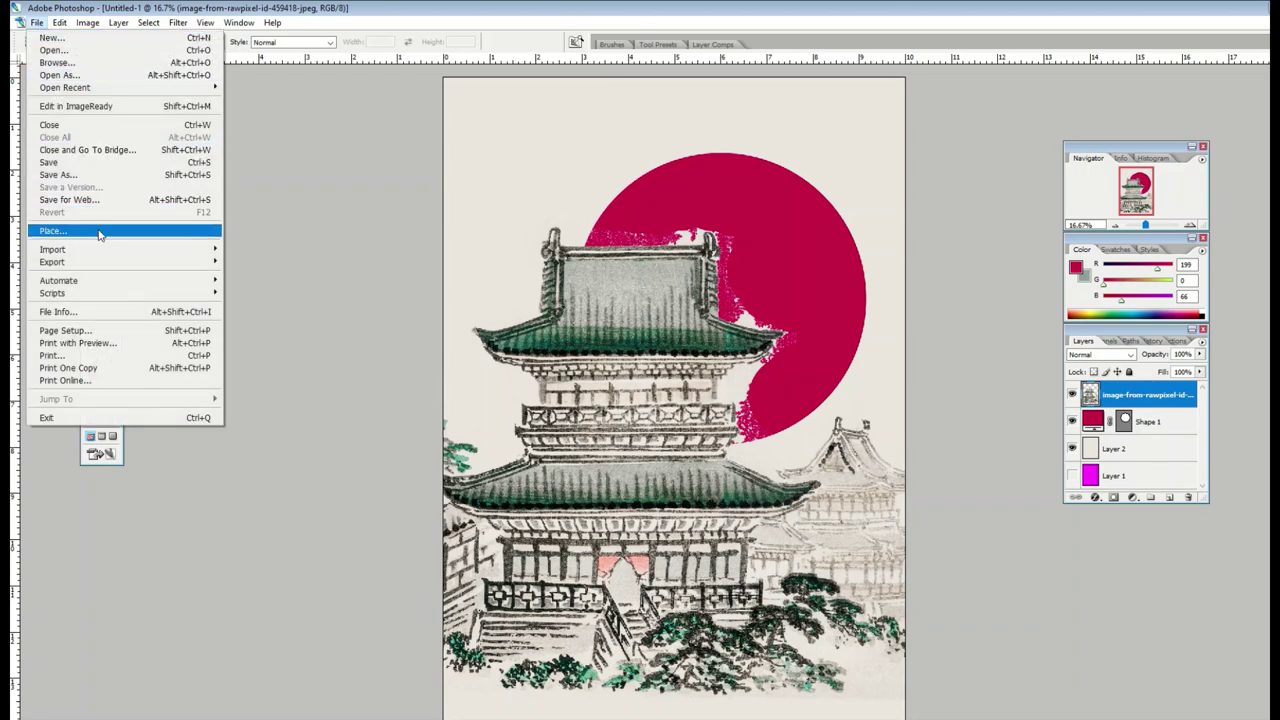
click(50, 234)
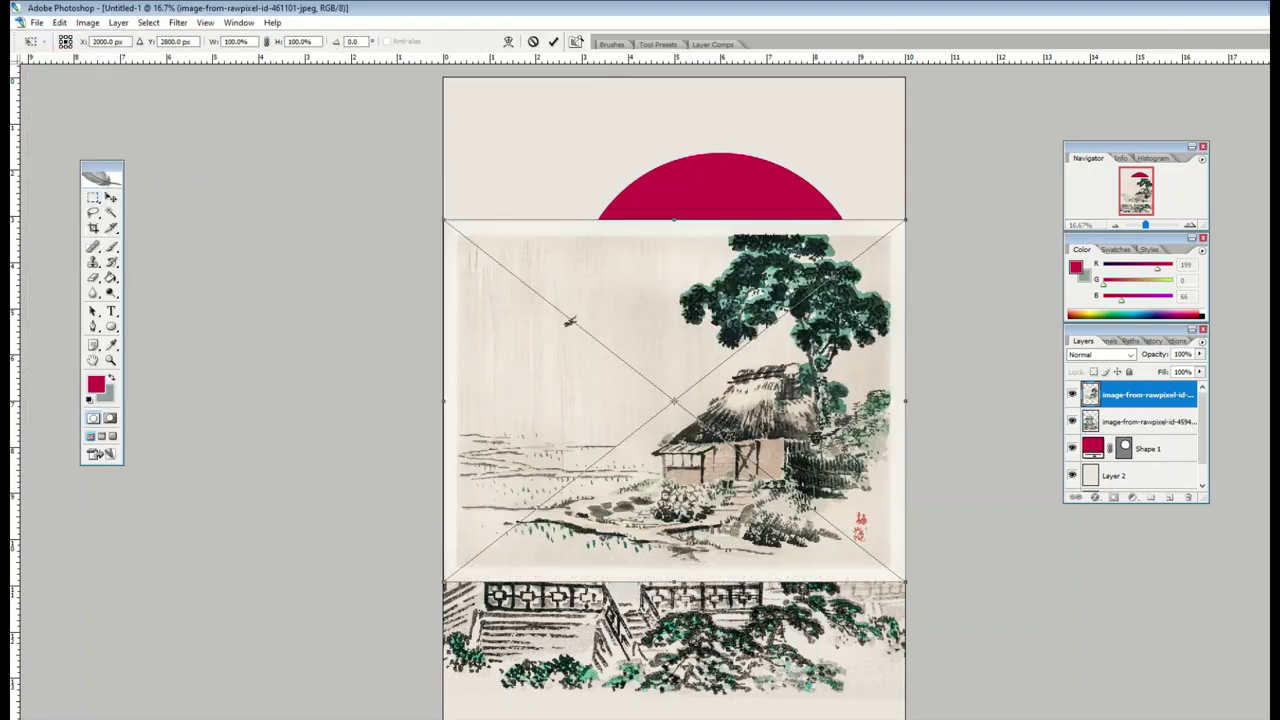
click(111, 197)
click(606, 286)
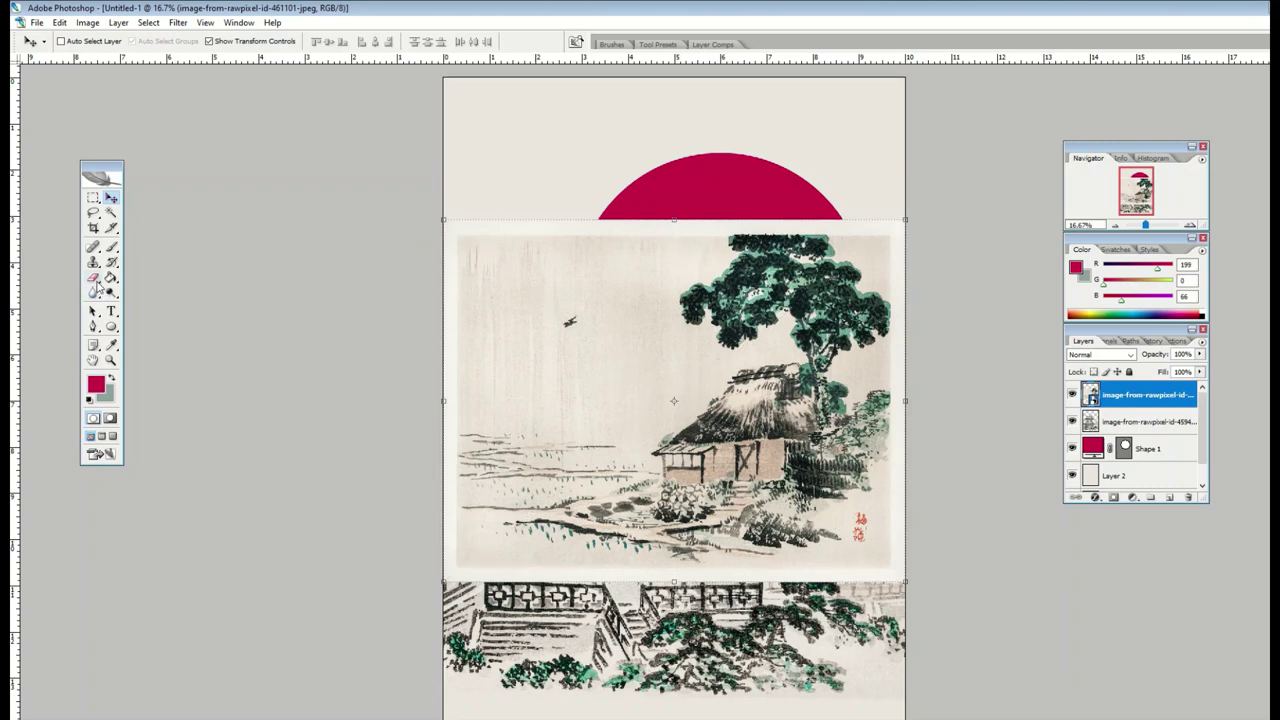
Rasterize and magic-erase the cottage's pale paper background, then hide the pagoda painting
drag(93, 277, 145, 306)
click(443, 345)
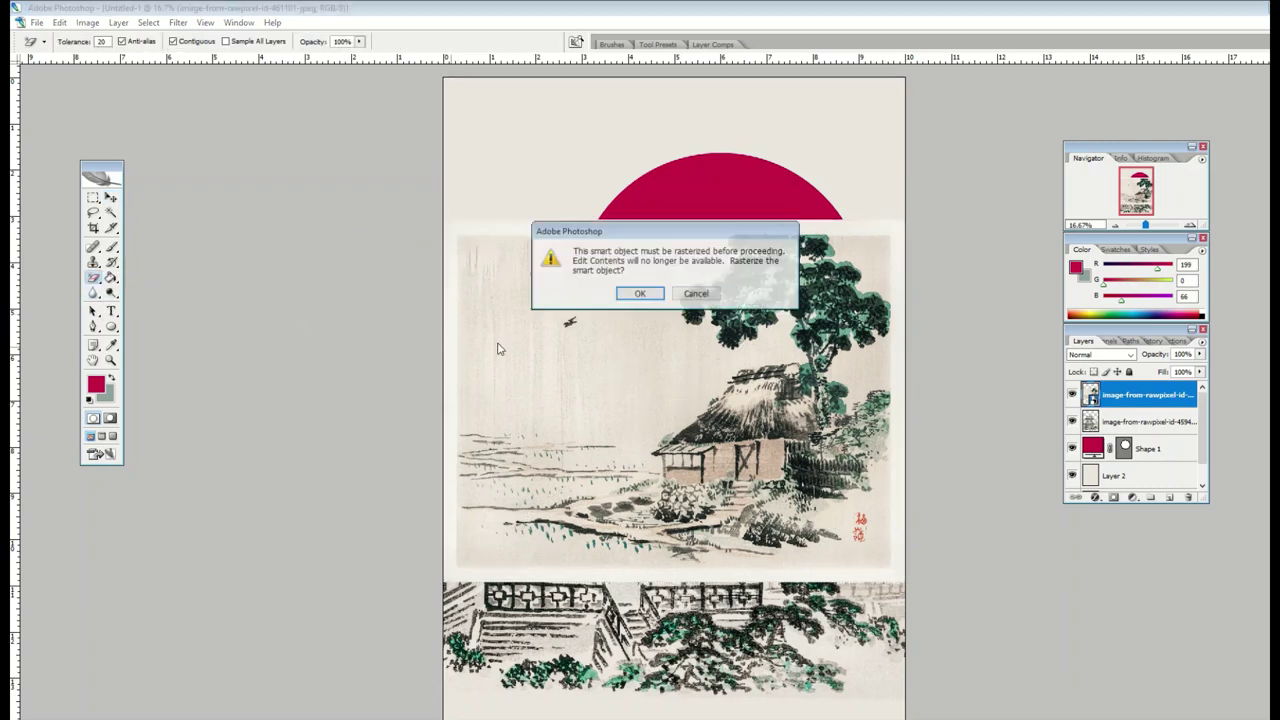
click(633, 297)
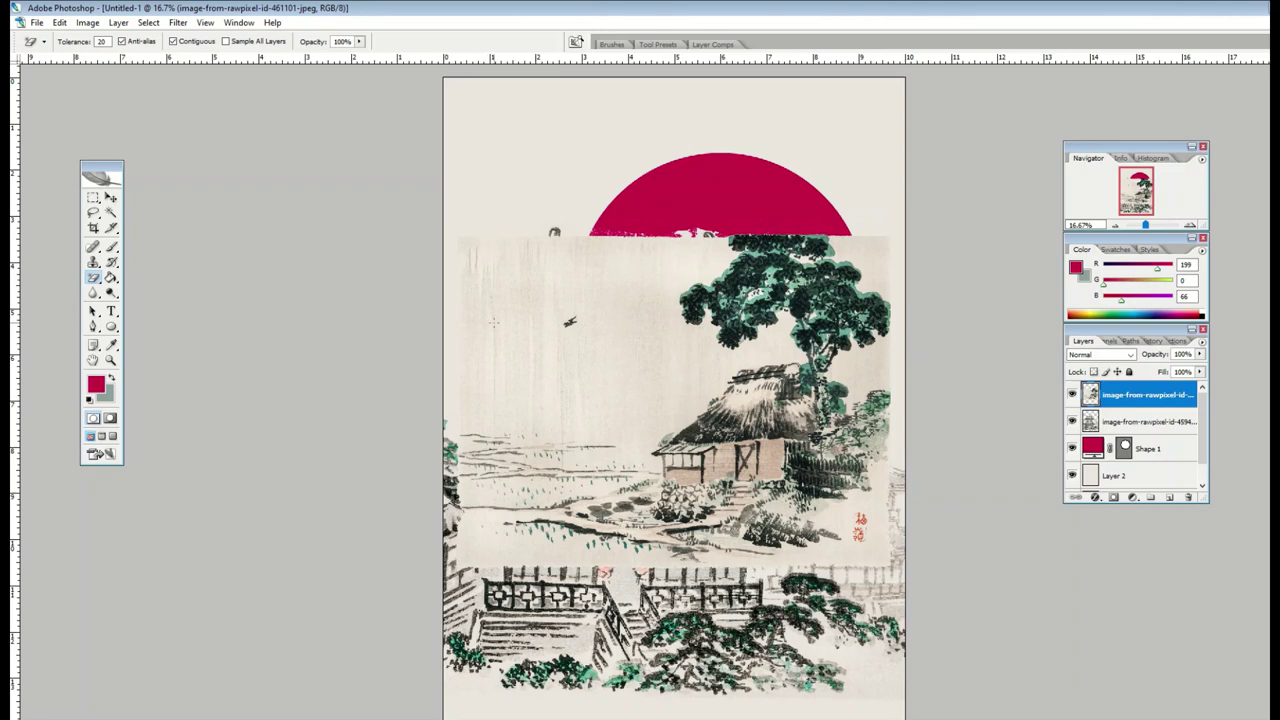
click(496, 326)
click(111, 198)
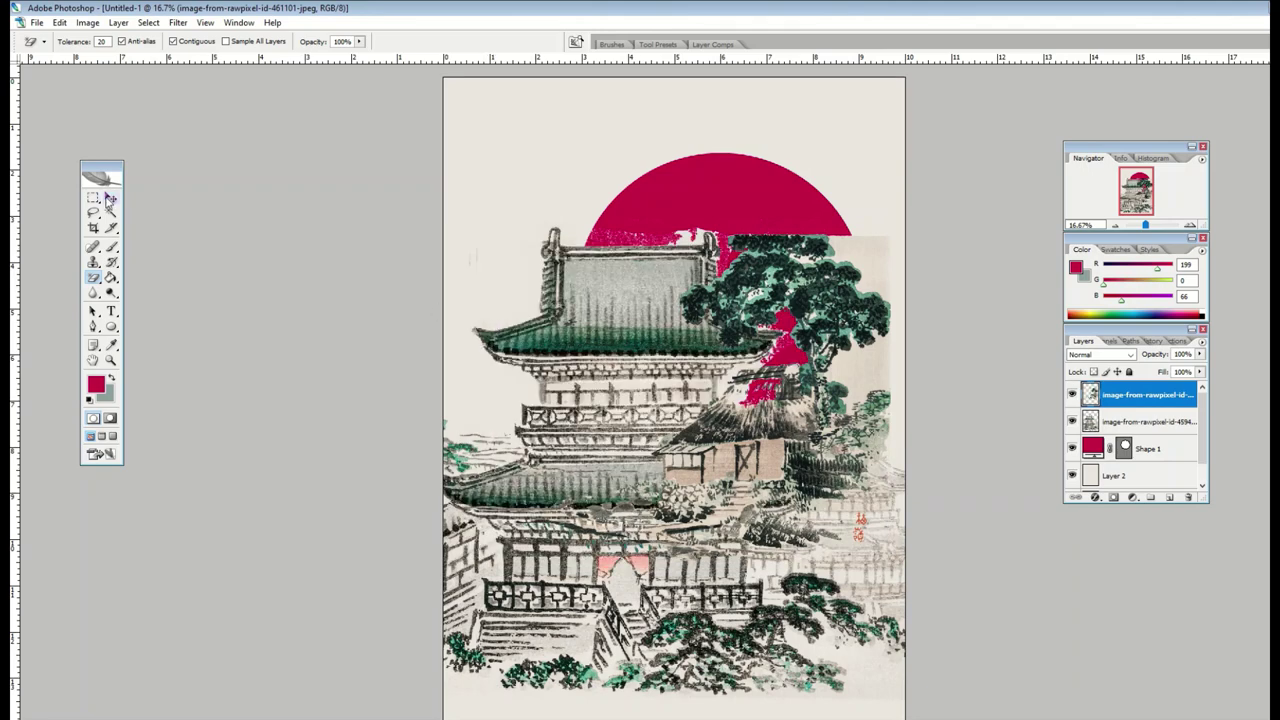
click(1072, 425)
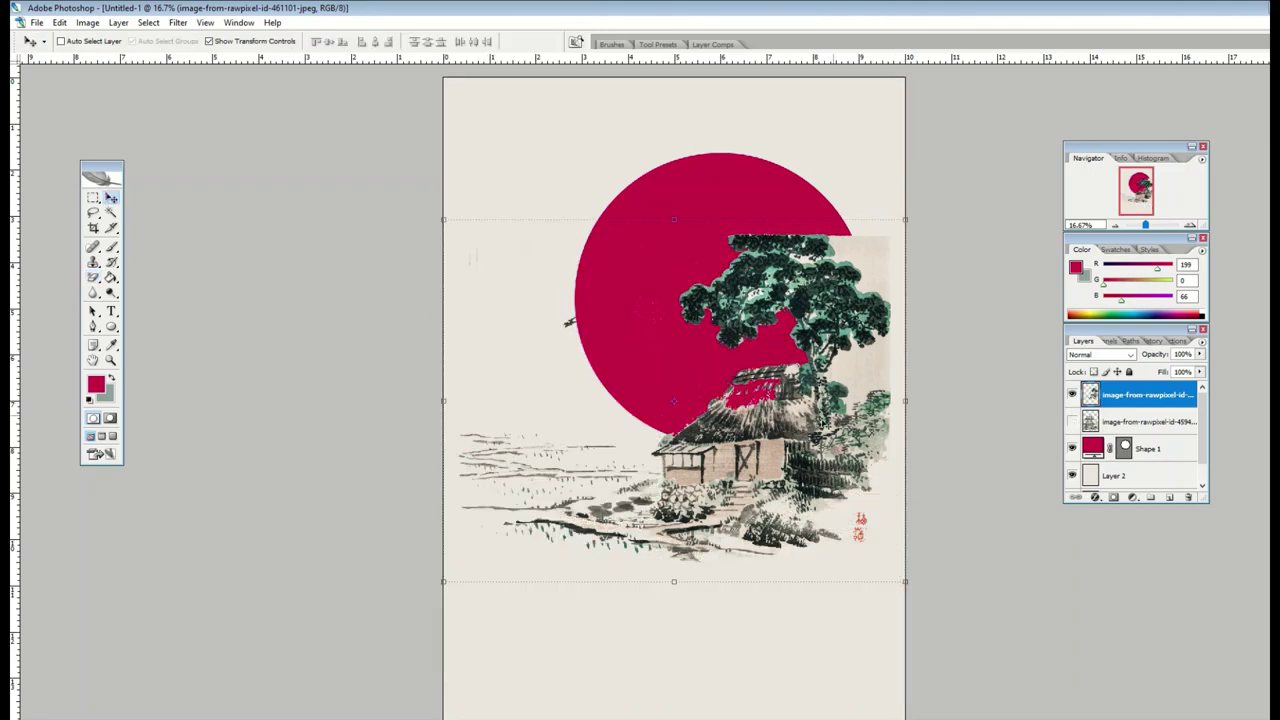
Enlarge the cottage painting to about 182% and move it up to fill the poster
drag(636, 342, 651, 519)
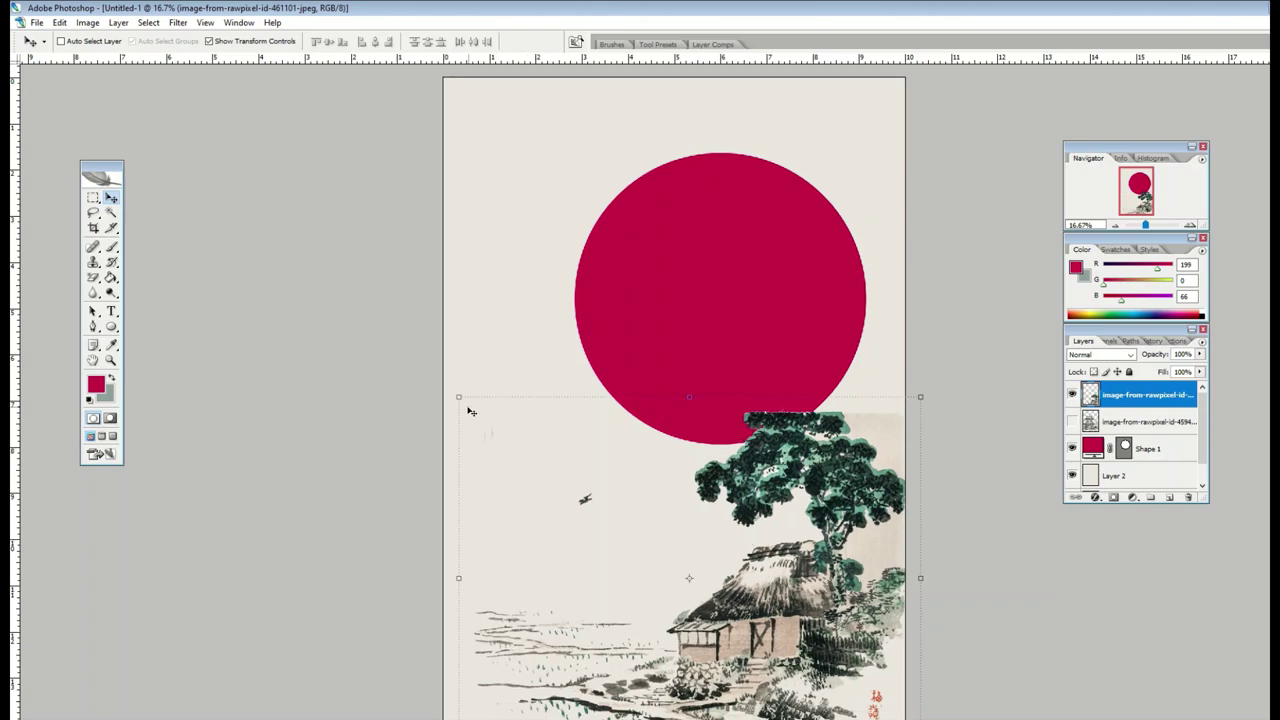
drag(458, 397, 200, 193)
drag(508, 404, 525, 374)
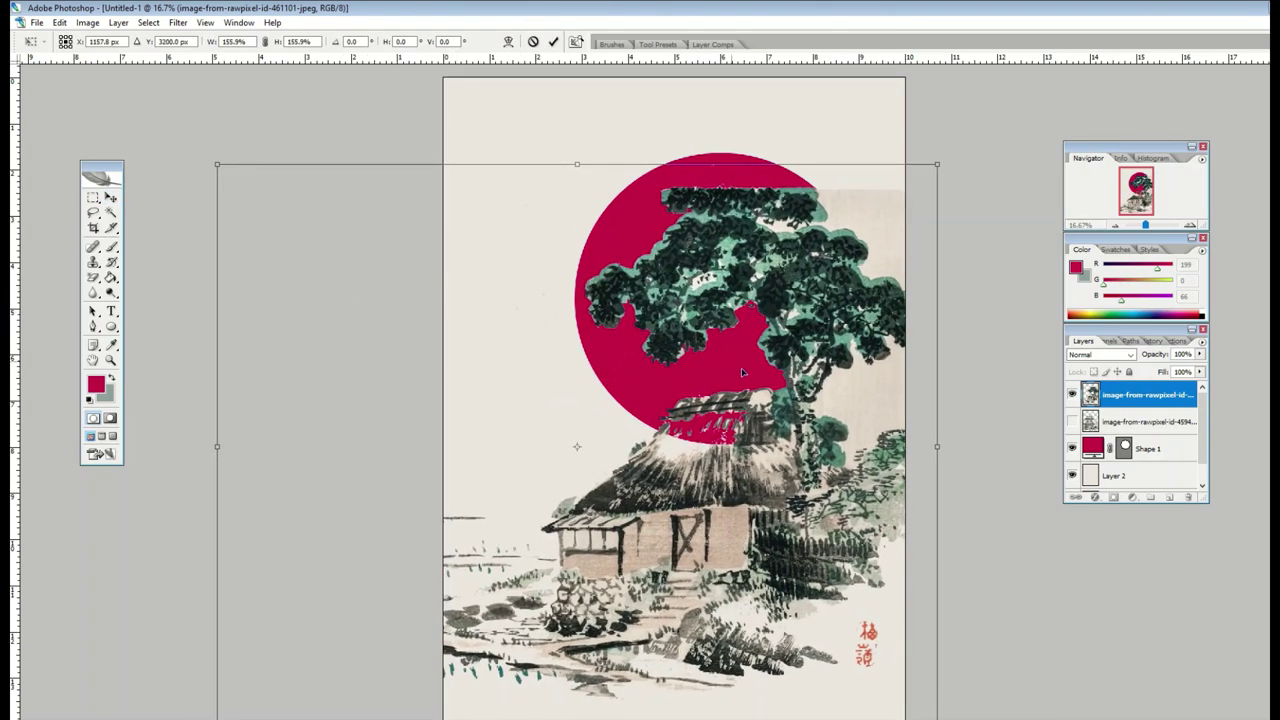
drag(742, 373, 753, 327)
drag(765, 243, 771, 176)
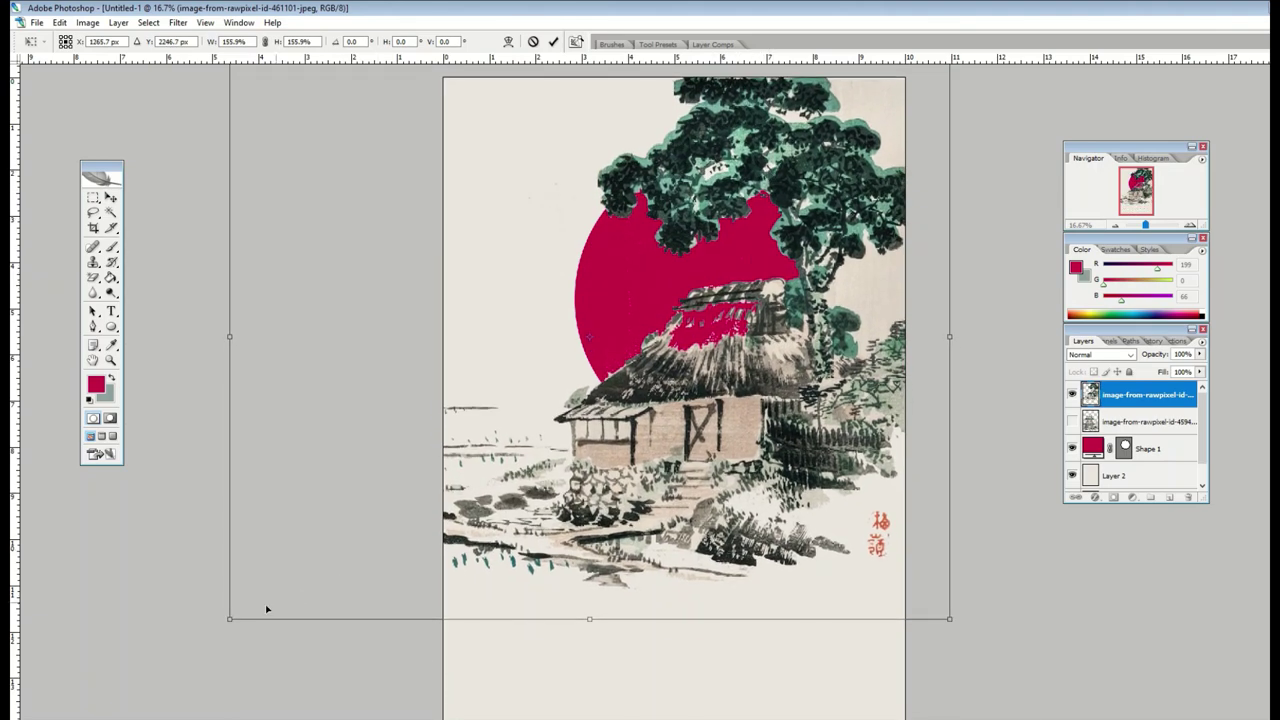
drag(229, 618, 93, 699)
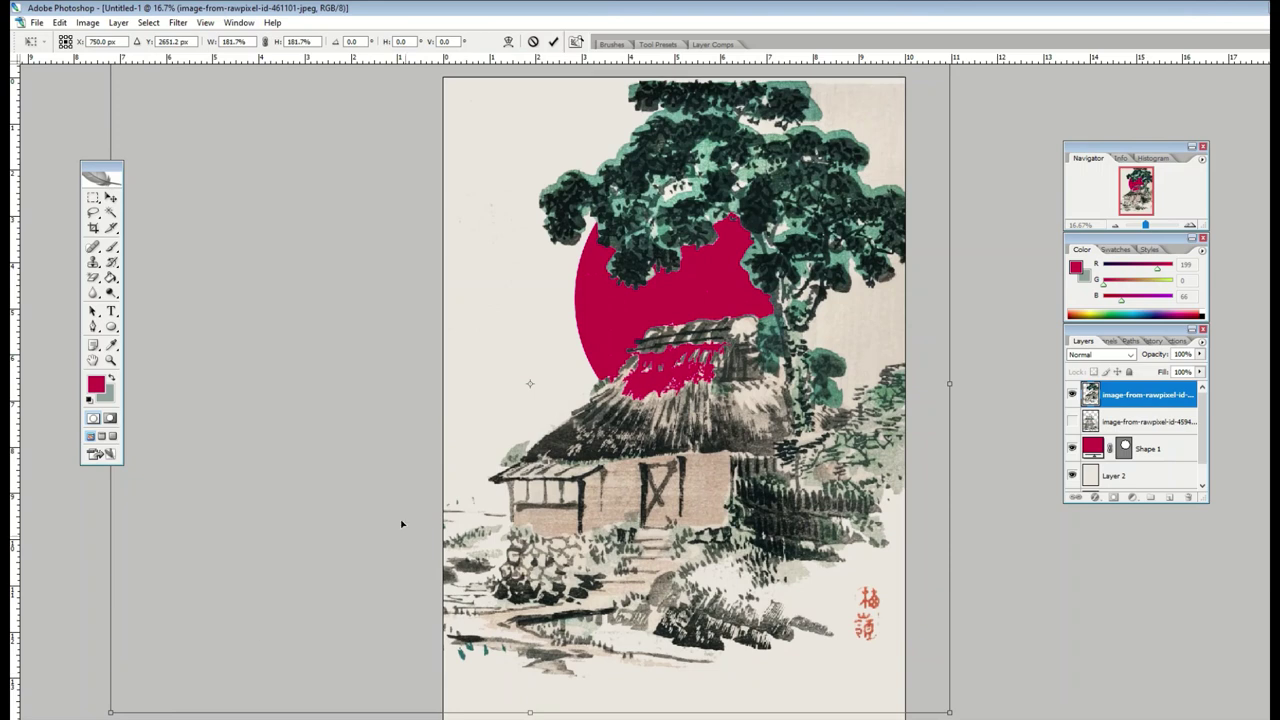
click(111, 197)
click(607, 291)
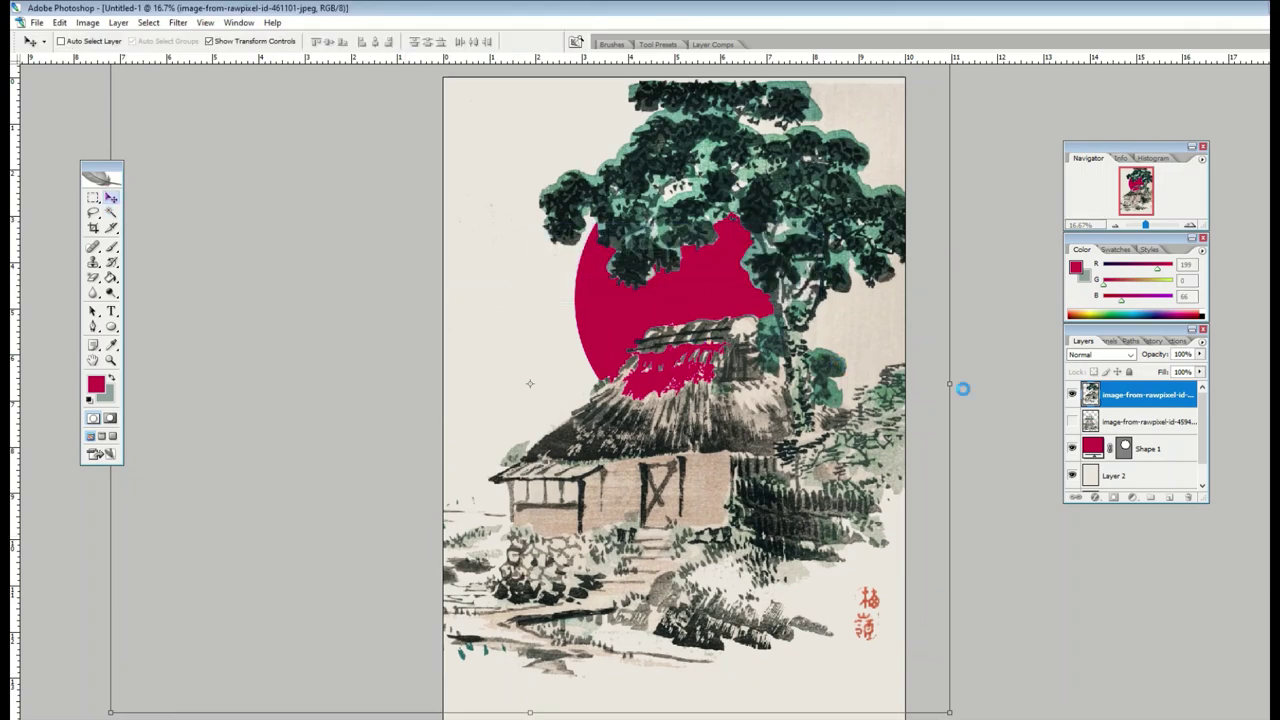
Select Shape 1 and free-transform the red sun toward the upper left
click(1159, 455)
key(ctrl+t)
drag(640, 432, 551, 312)
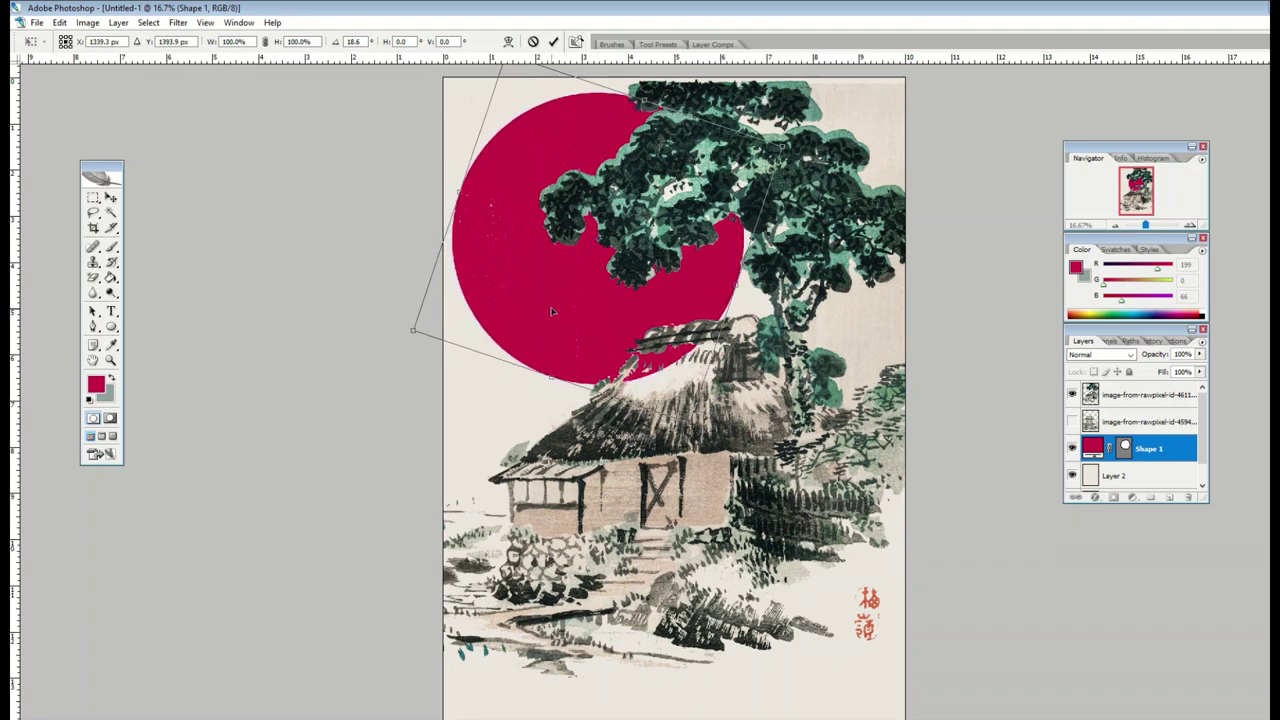
Apply the sun's transform and nudge the cottage painting slightly down
click(111, 197)
key(Return)
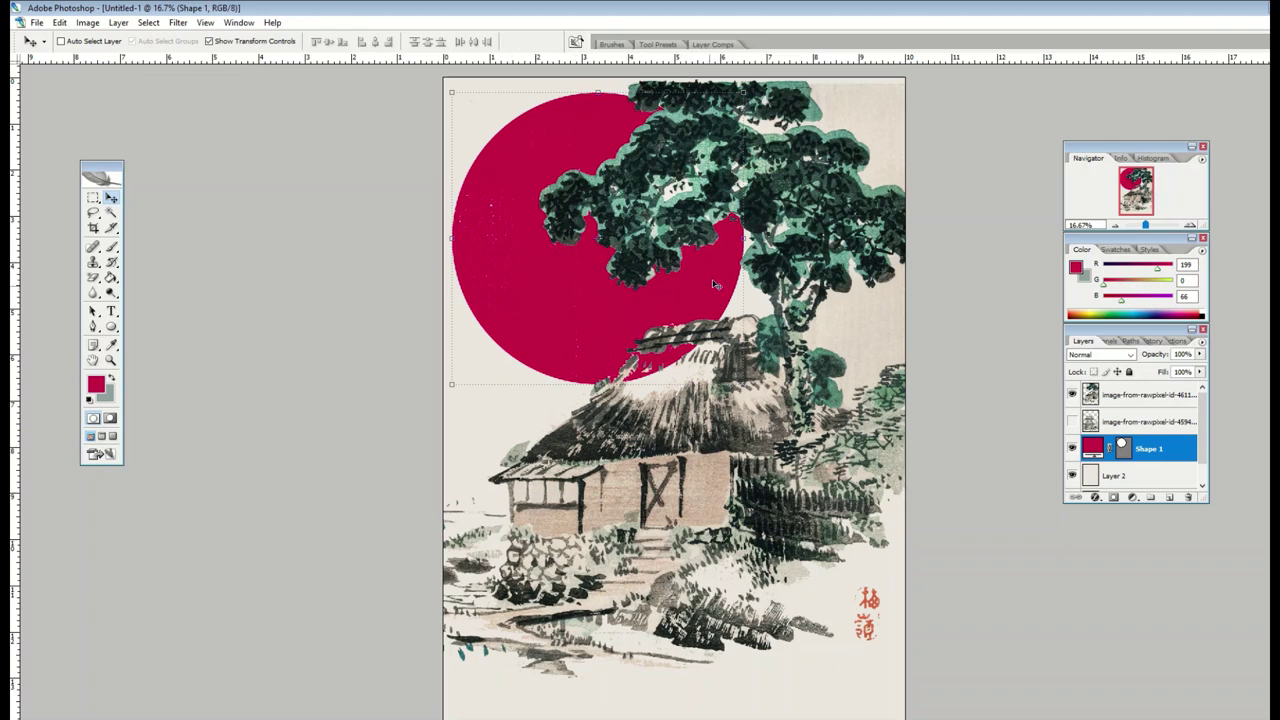
click(1106, 398)
drag(824, 420, 822, 424)
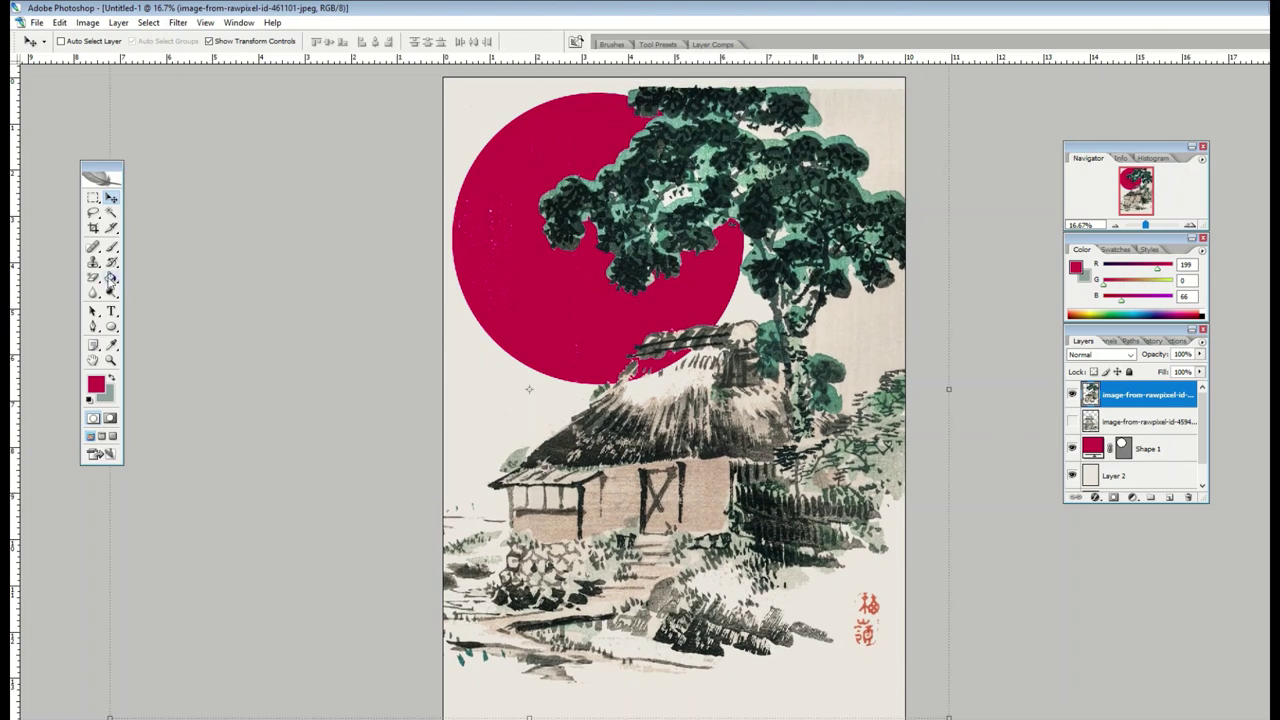
Erase the red seal stamp at lower right and begin placing the willow painting
drag(93, 277, 140, 278)
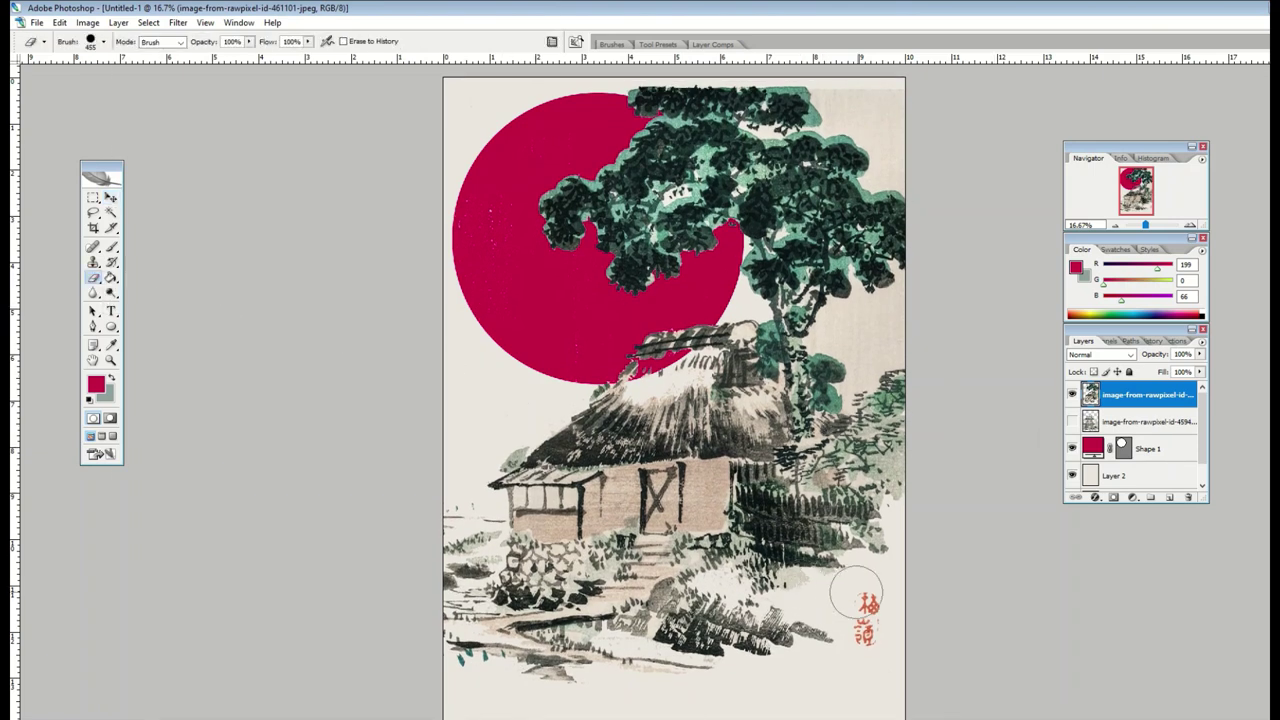
mouse_move(860, 600)
mouse_down()
mouse_move(867, 642)
mouse_move(886, 617)
mouse_up()
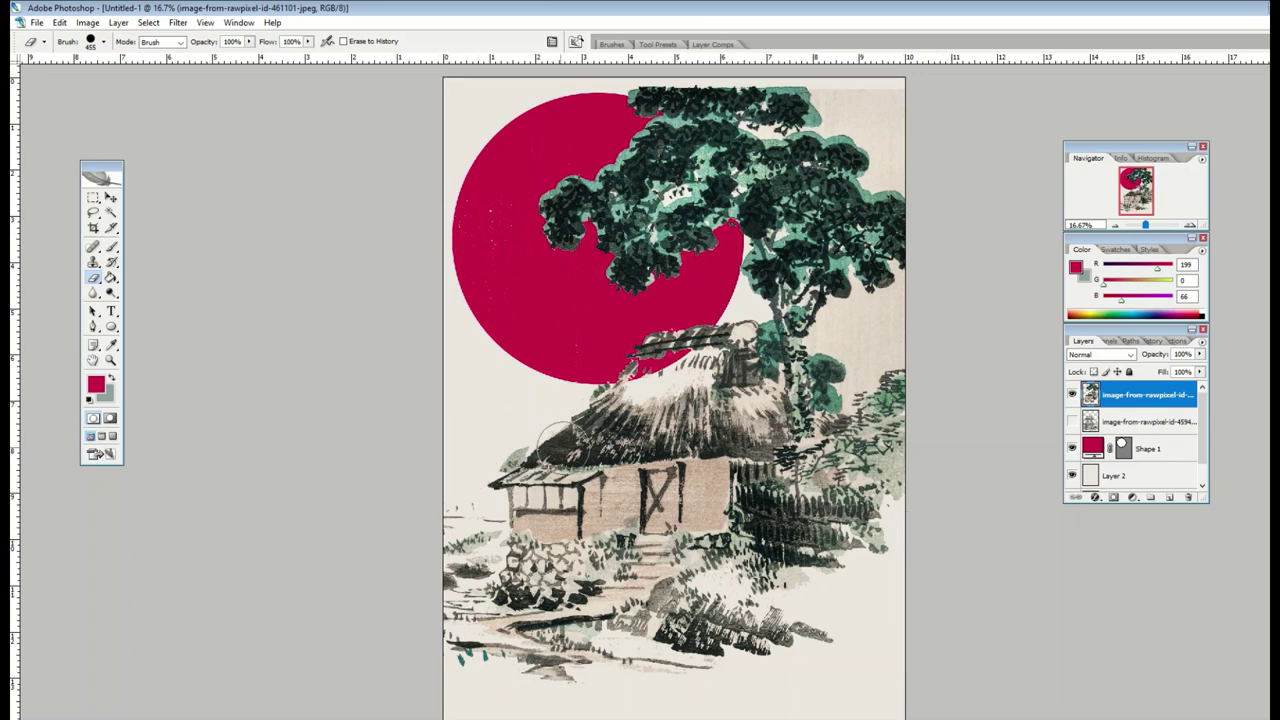
click(36, 22)
click(81, 231)
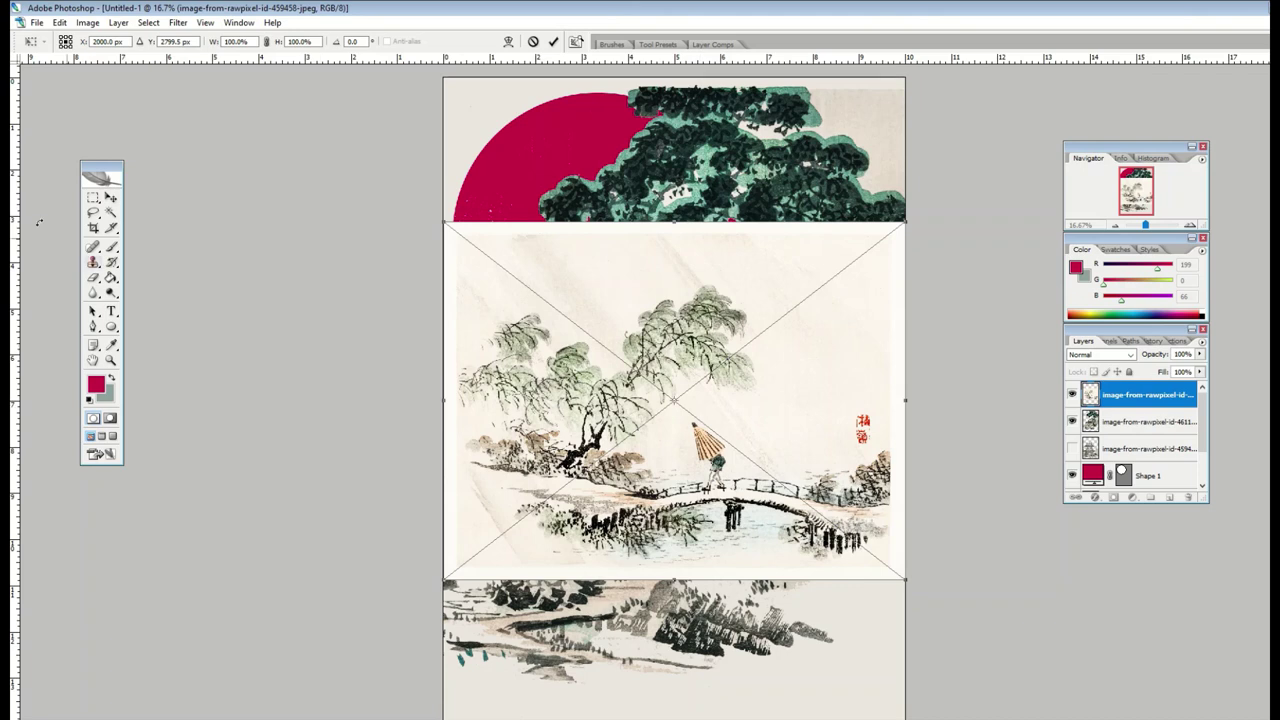
Commit the placed willow painting and hide the cottage and landscape painting layers
click(110, 198)
click(603, 288)
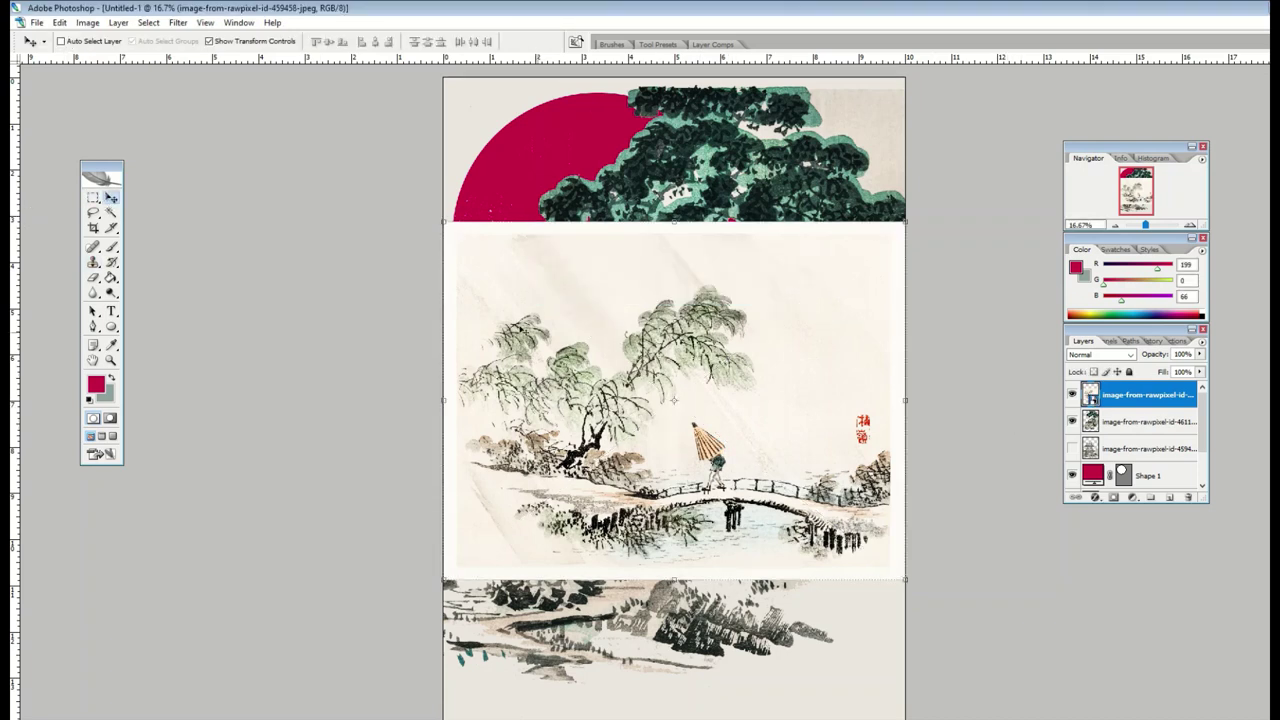
drag(1072, 421, 1072, 448)
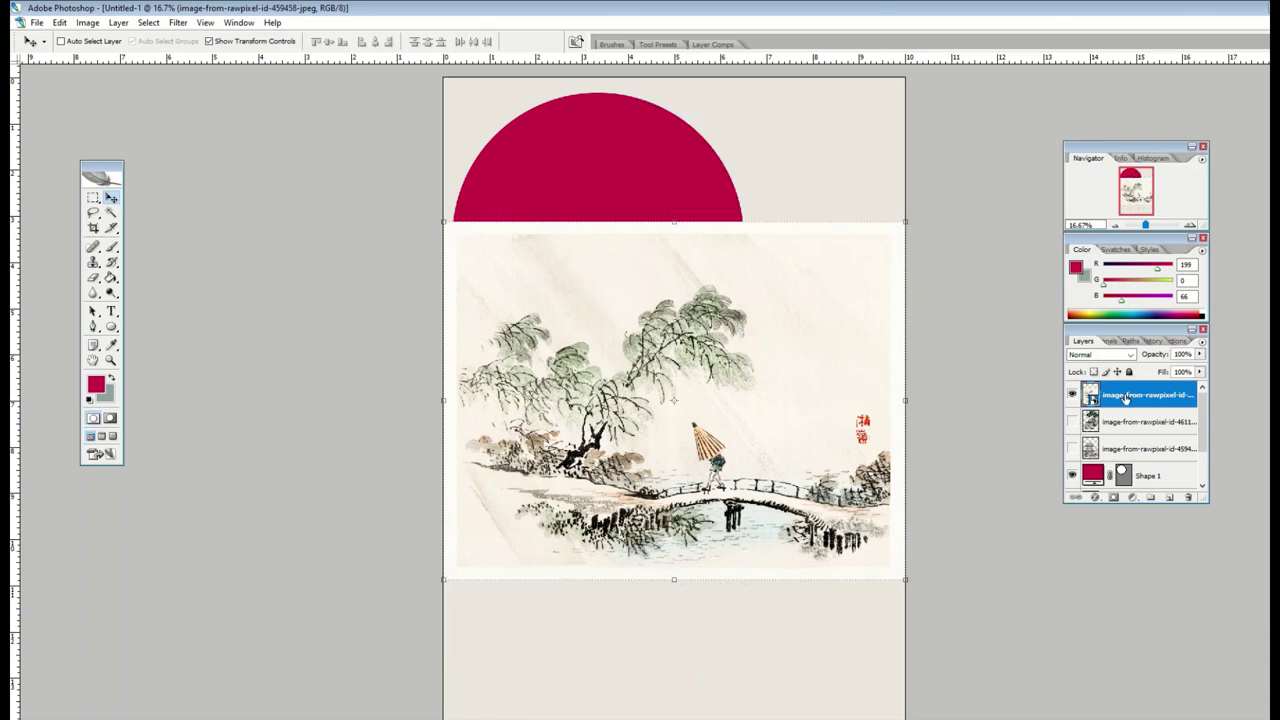
Rasterize the willow painting and erase its pale paper background with the Magic Eraser
click(93, 277)
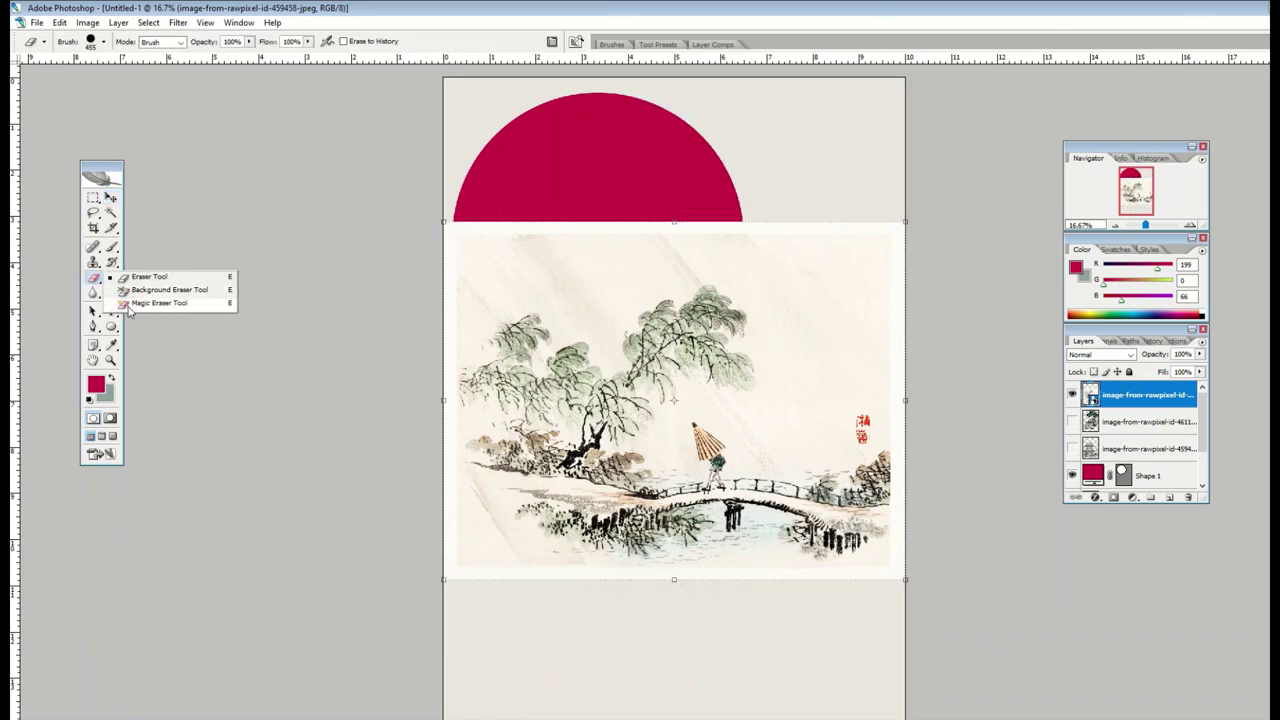
click(145, 304)
click(455, 320)
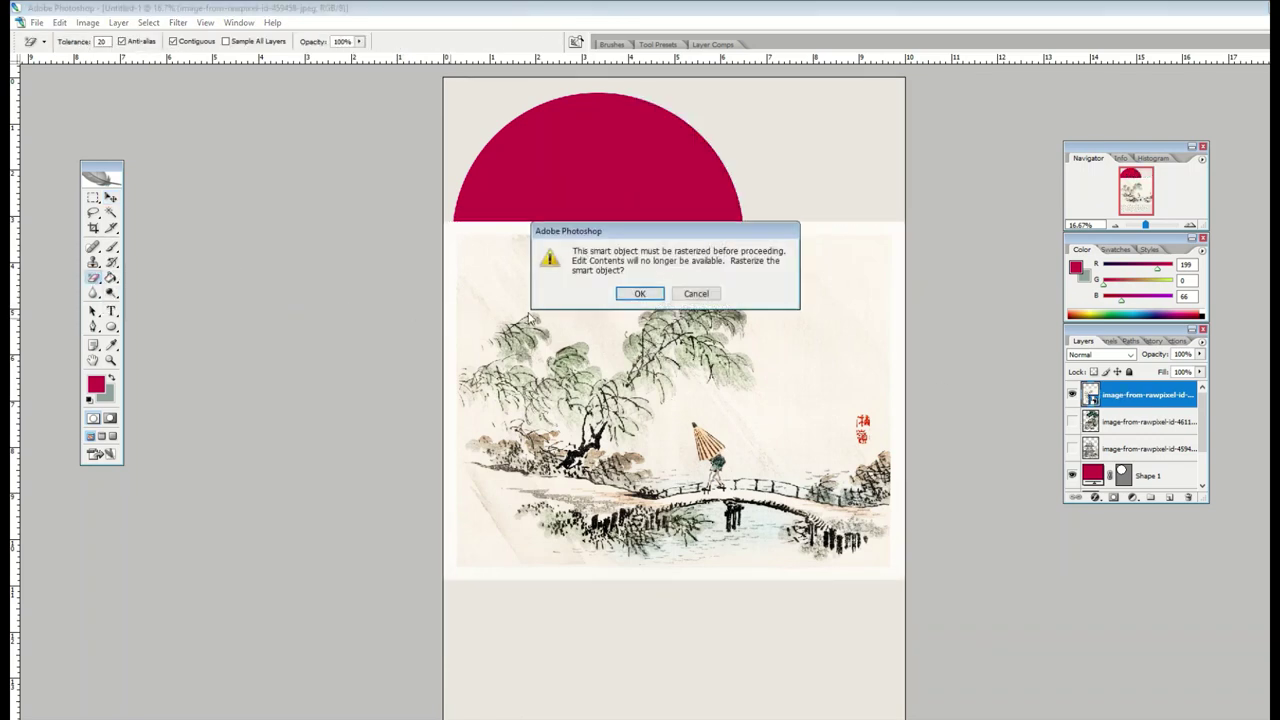
click(643, 289)
click(577, 232)
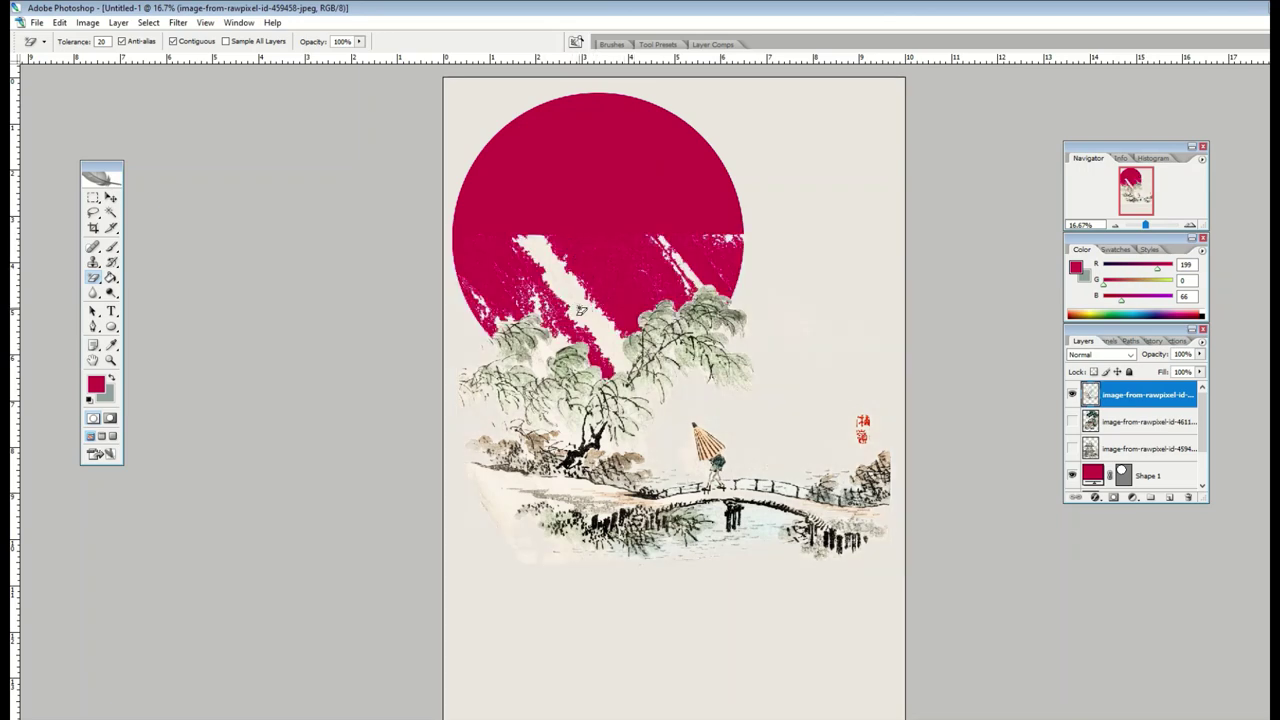
click(111, 197)
Enlarge the willow painting to about 144% and position it in the lower poster
drag(543, 326, 538, 290)
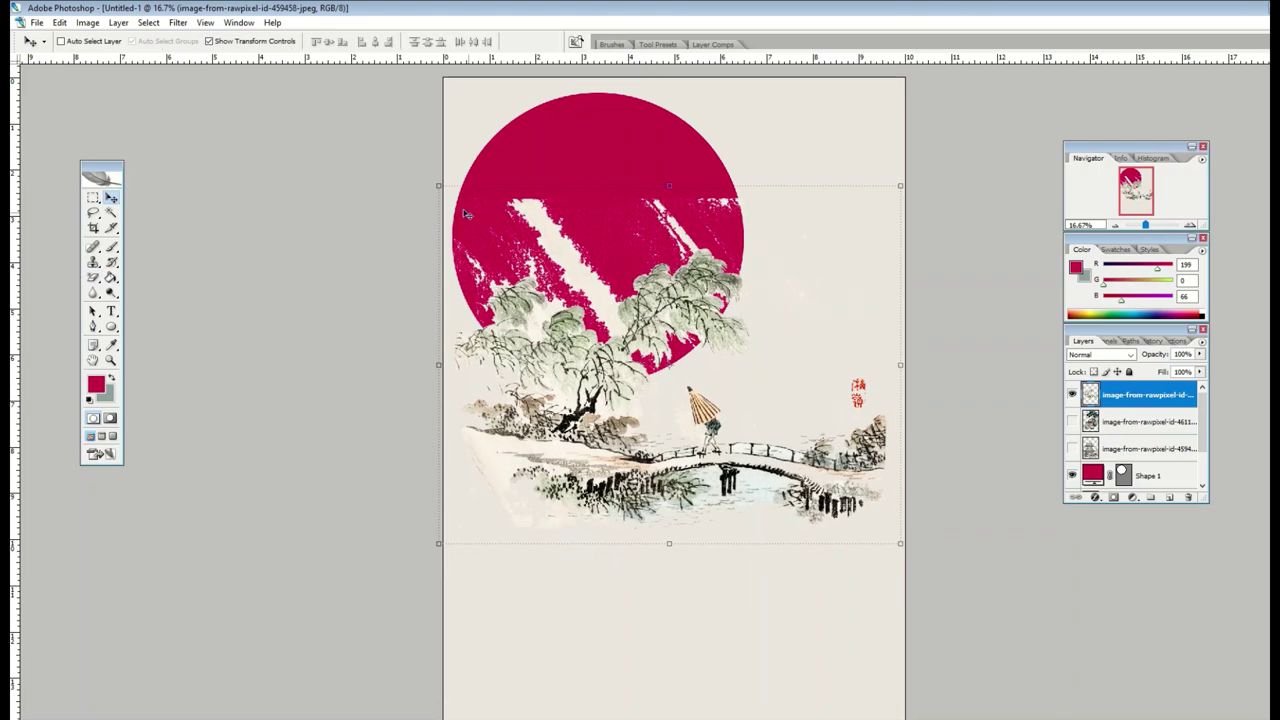
drag(437, 185, 329, 100)
drag(461, 310, 505, 490)
drag(373, 280, 276, 205)
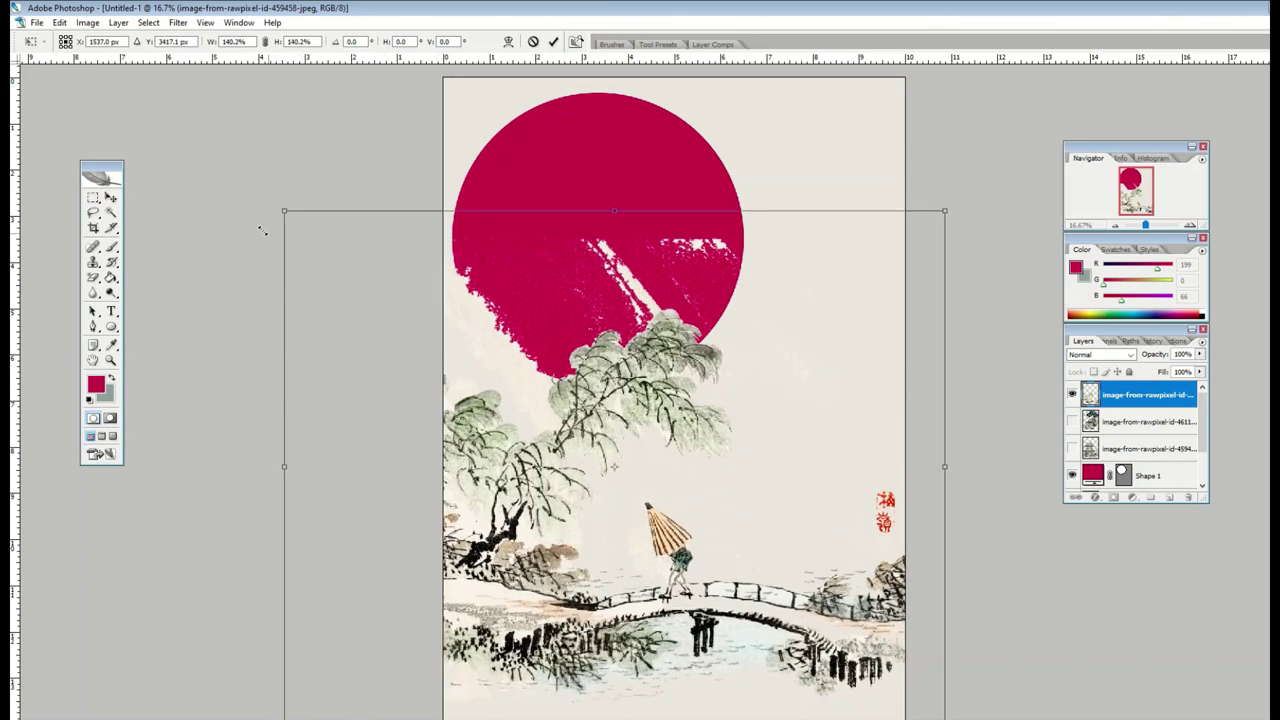
drag(506, 427, 512, 422)
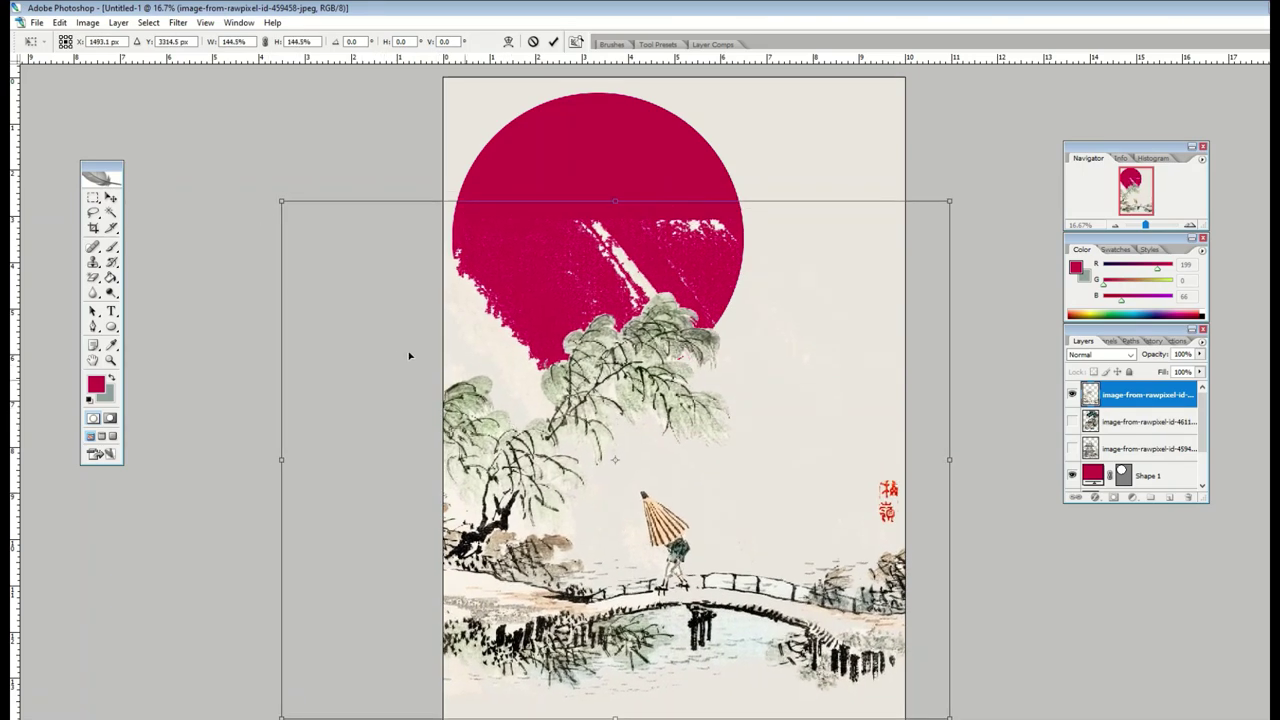
click(112, 198)
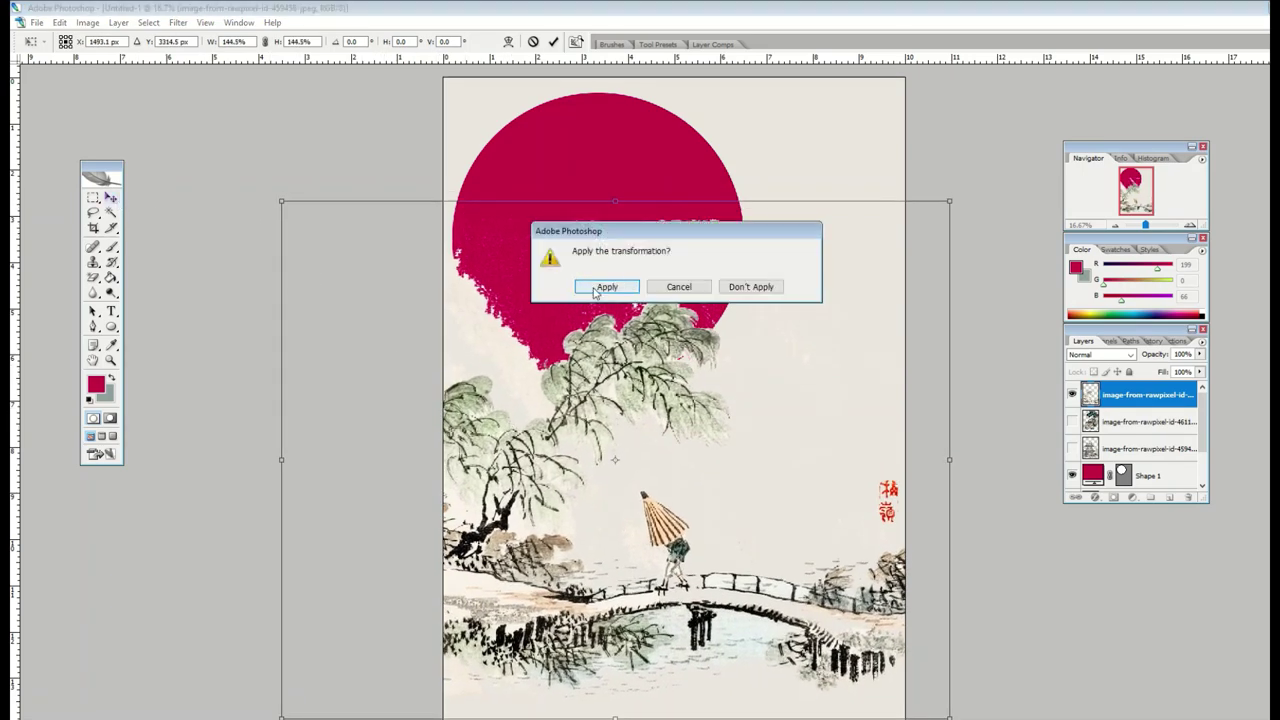
click(620, 287)
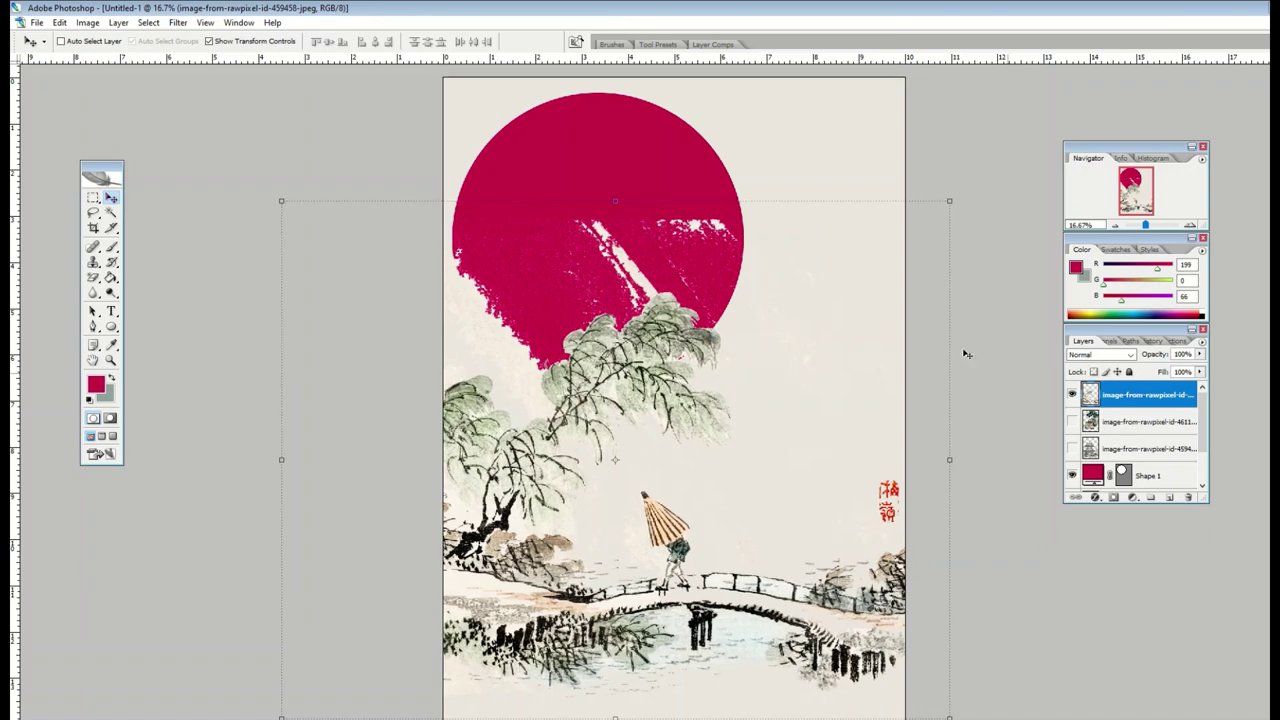
Rub out the white paper streaks over the red sun with the brush Eraser
click(93, 277)
click(145, 277)
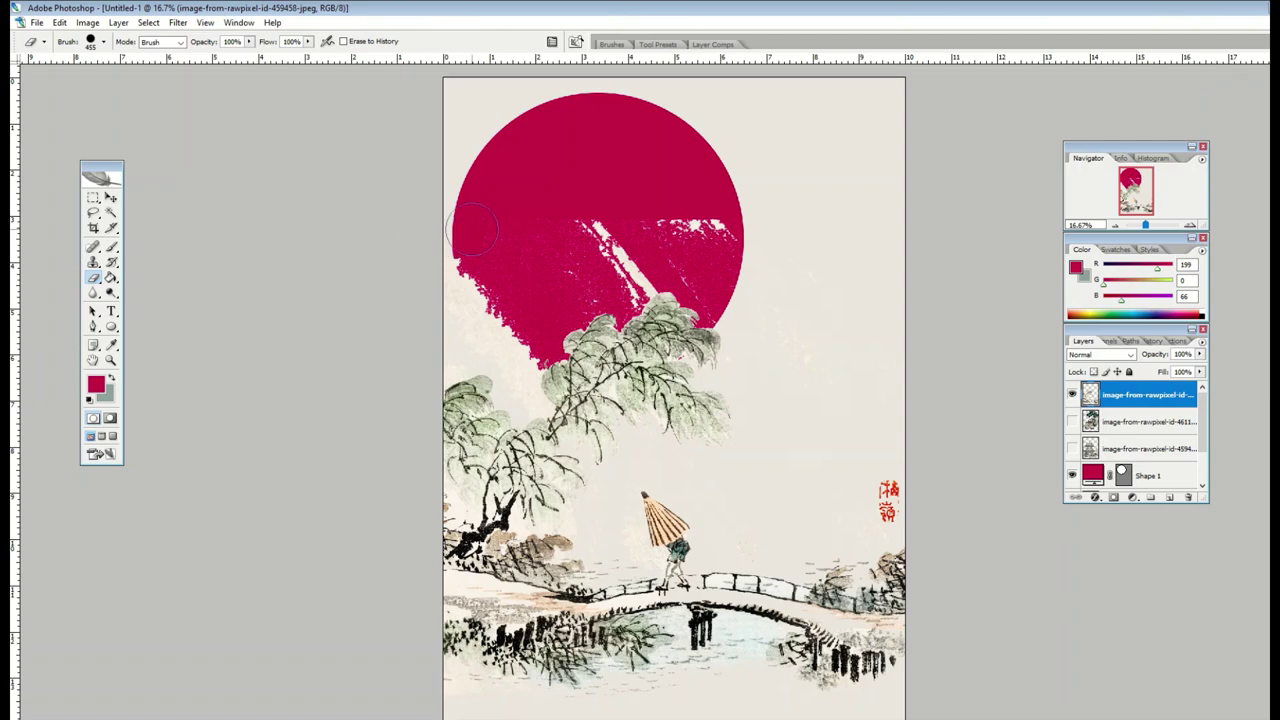
mouse_move(598, 210)
mouse_down()
mouse_move(648, 206)
mouse_move(809, 328)
mouse_move(849, 300)
mouse_up()
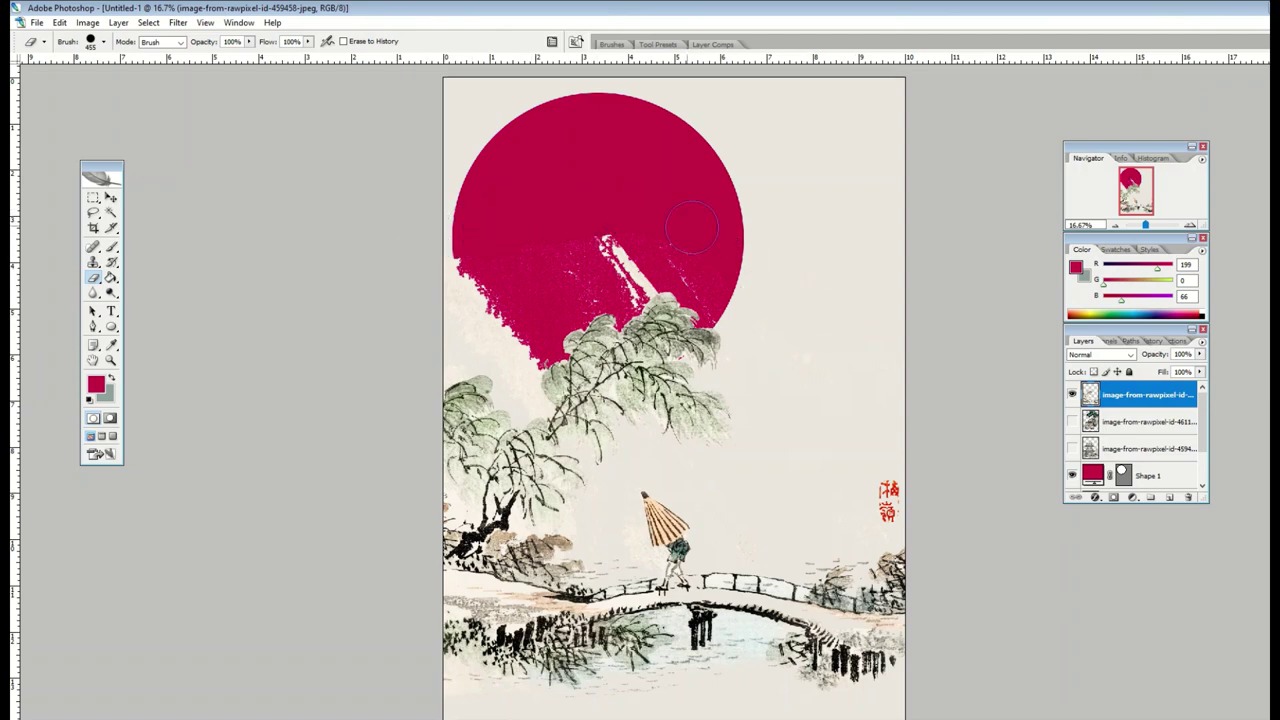
mouse_move(505, 220)
mouse_down()
mouse_move(629, 241)
mouse_move(532, 246)
mouse_move(369, 213)
mouse_move(439, 228)
mouse_move(593, 221)
mouse_move(507, 240)
mouse_move(640, 220)
mouse_move(737, 245)
mouse_move(561, 233)
mouse_move(437, 249)
mouse_move(624, 222)
mouse_up()
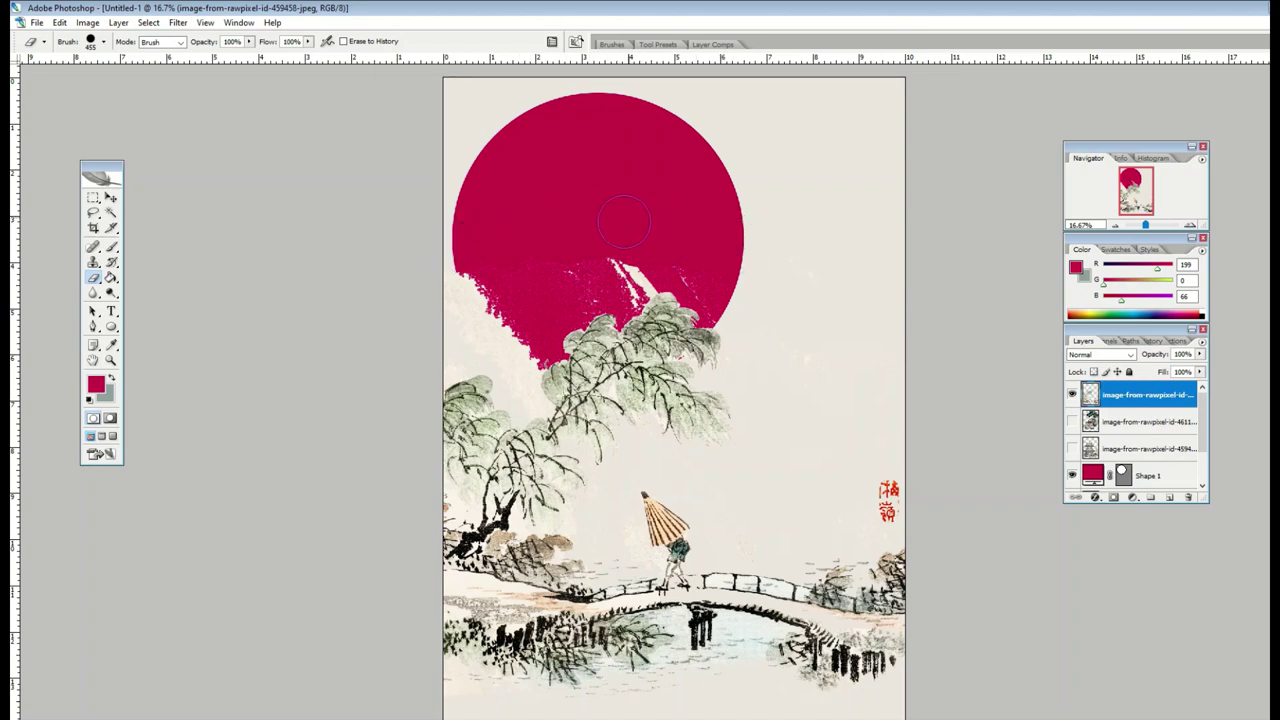
Drag the Shape 1 sun to the upper right edge behind the willows, then reselect the willow layer
click(1150, 474)
click(111, 197)
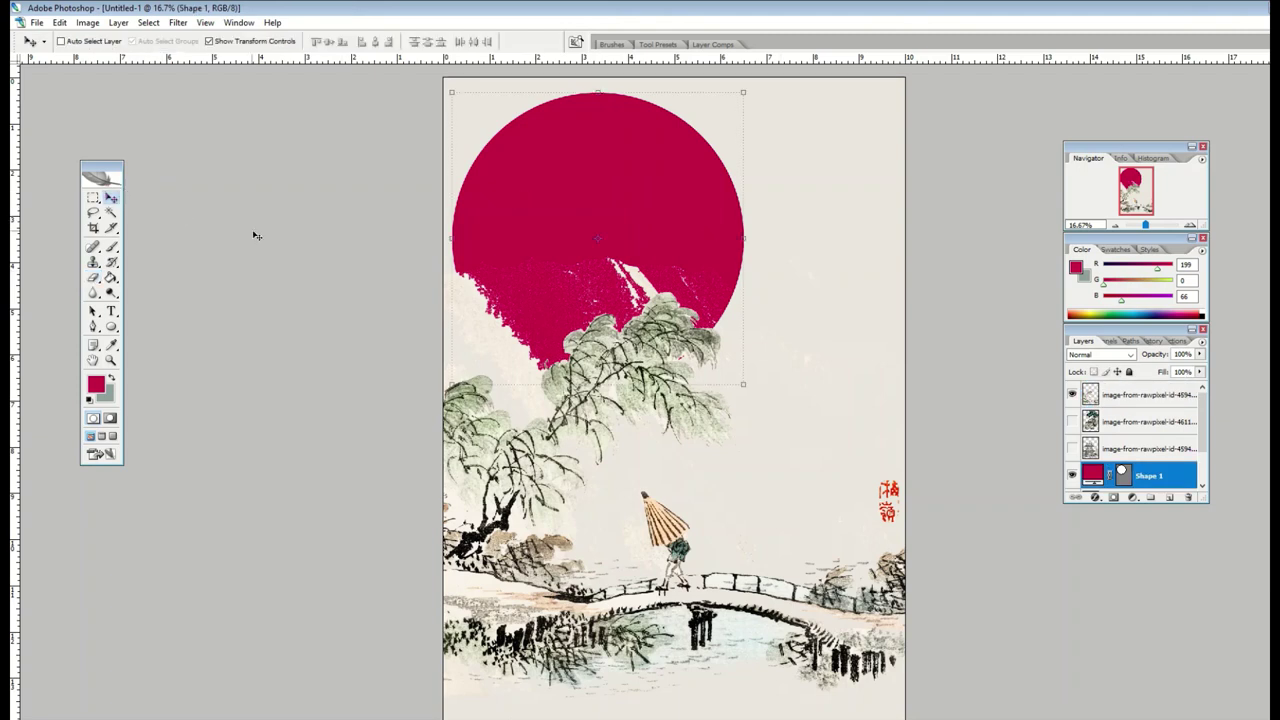
drag(251, 234, 457, 260)
click(93, 198)
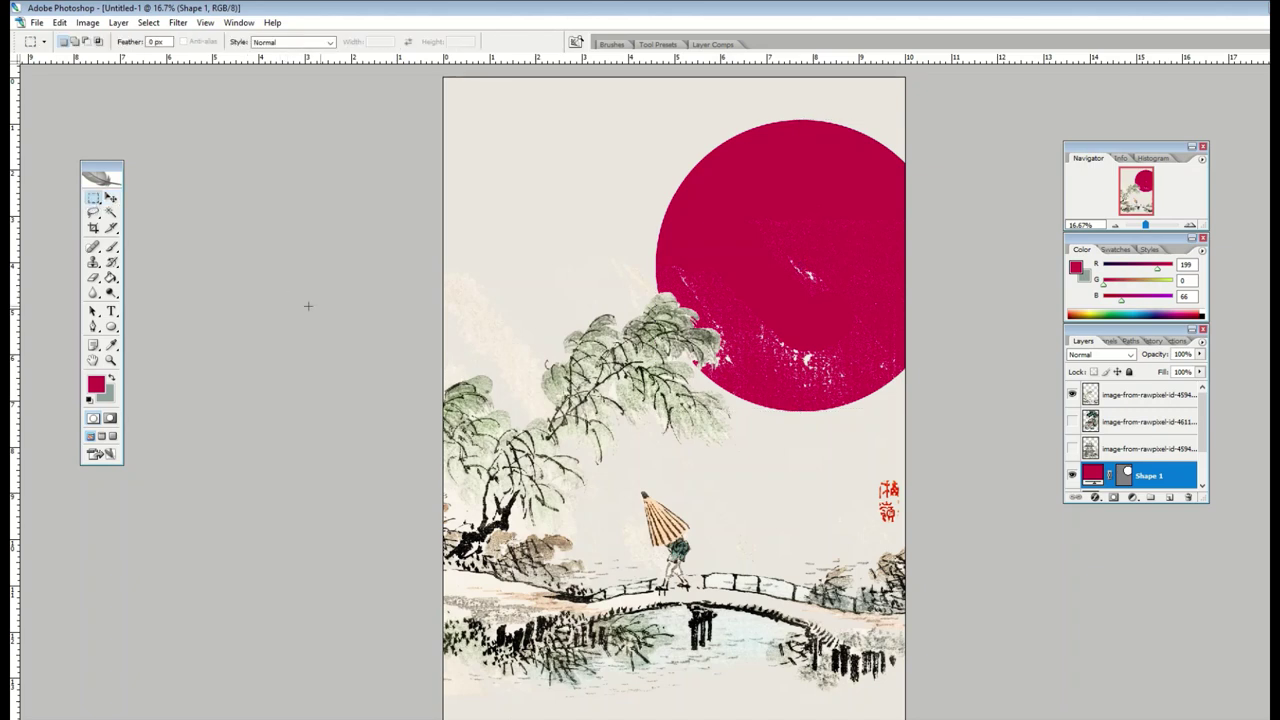
click(1122, 396)
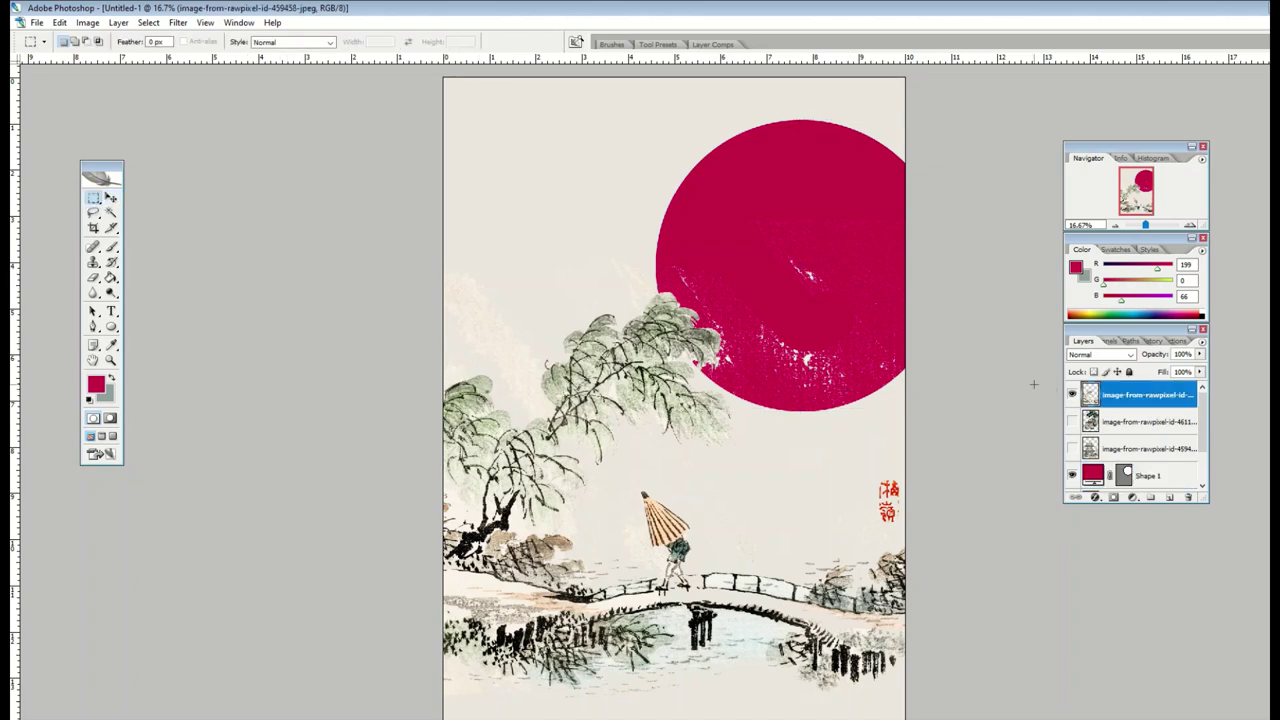
click(94, 277)
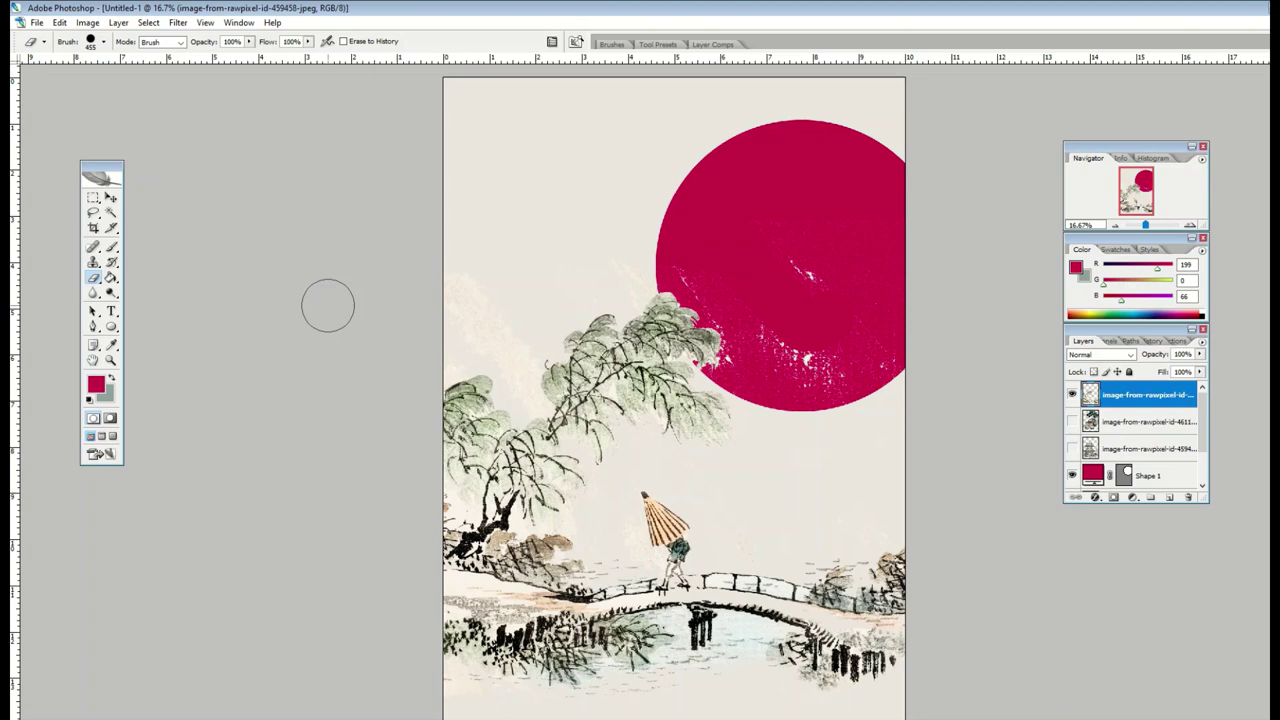
Hide the off-white Layer 2 backdrop to reveal transparency around the scene
scroll(1086, 449, down, 1)
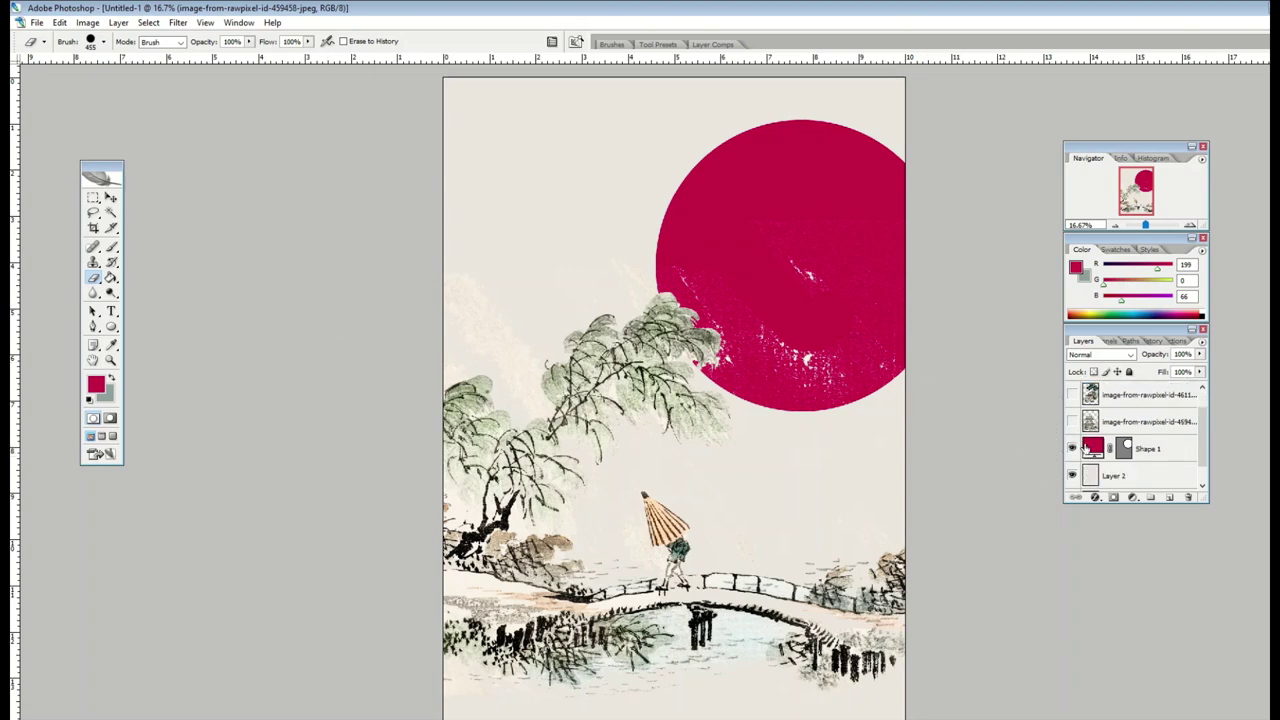
click(1072, 476)
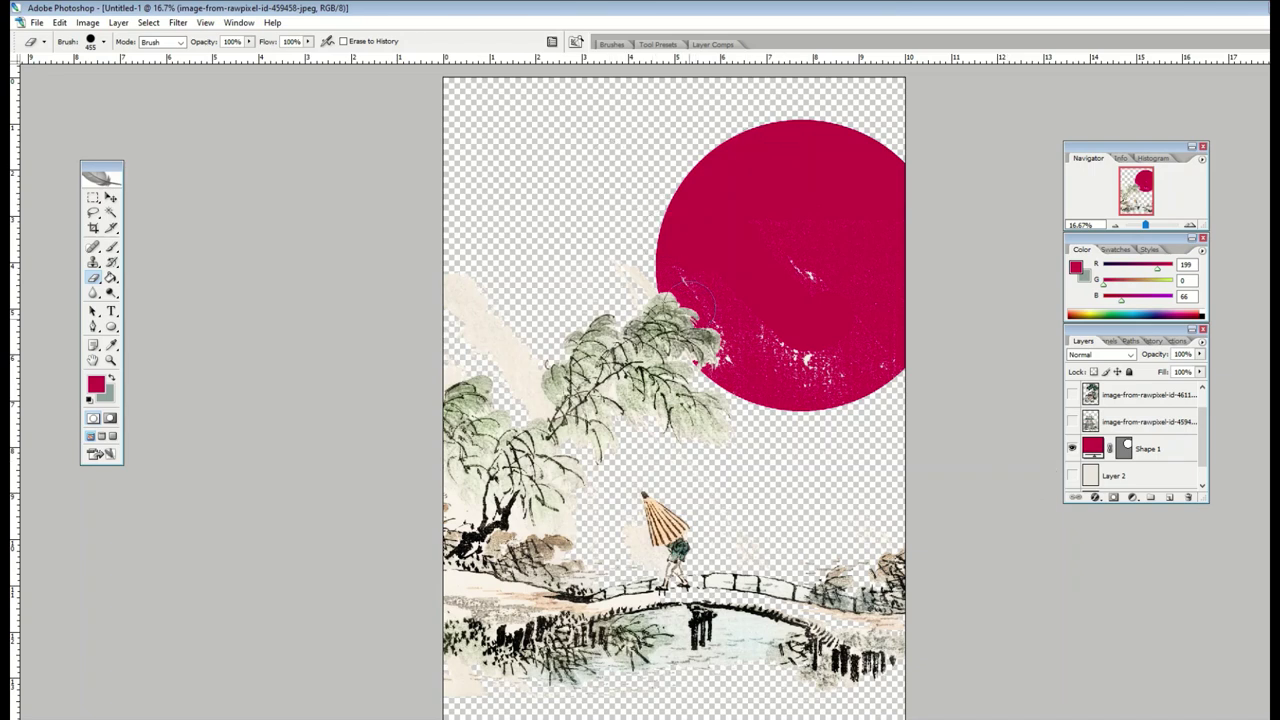